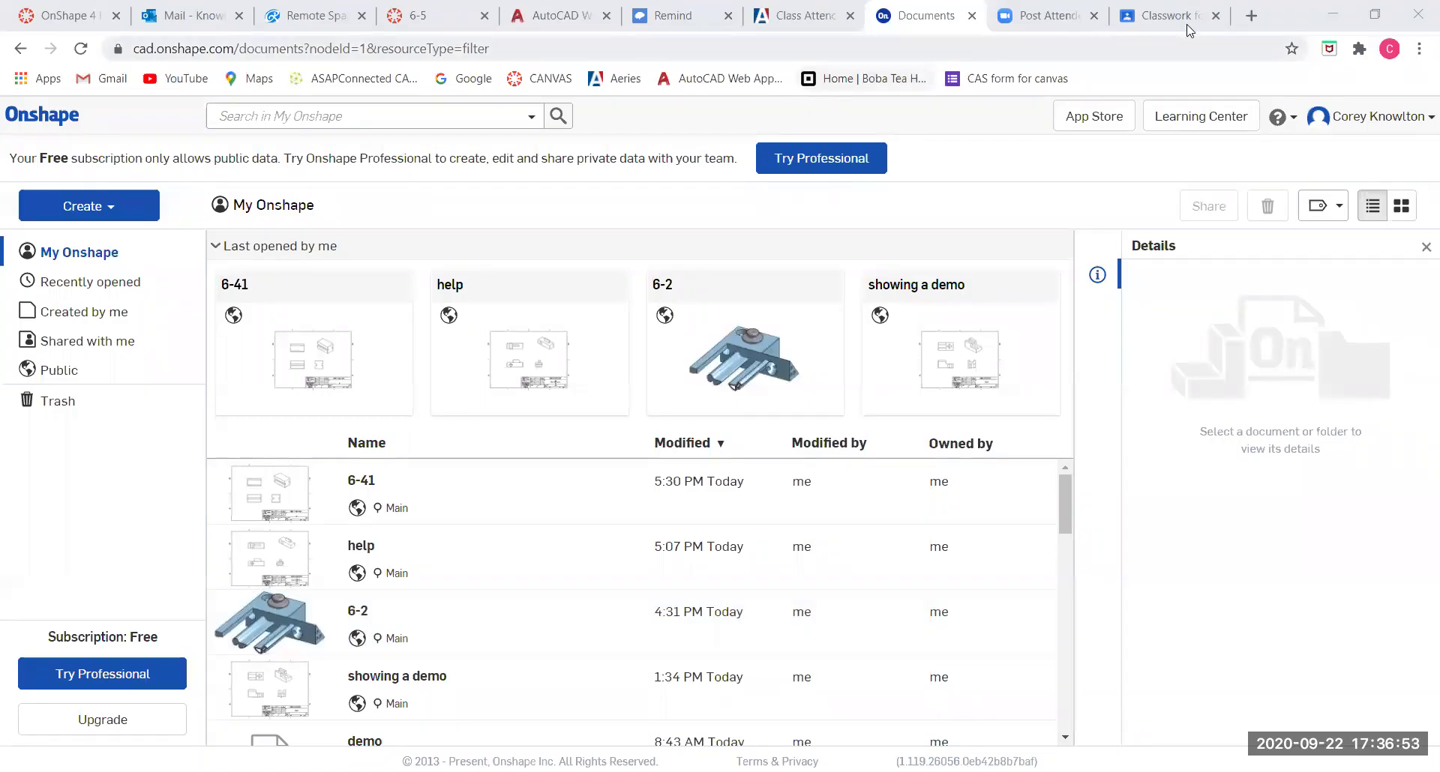
# On the Classwork page, expand the 6-2 assignment to show its instructions and figure image.
pyautogui.click(1172, 20)
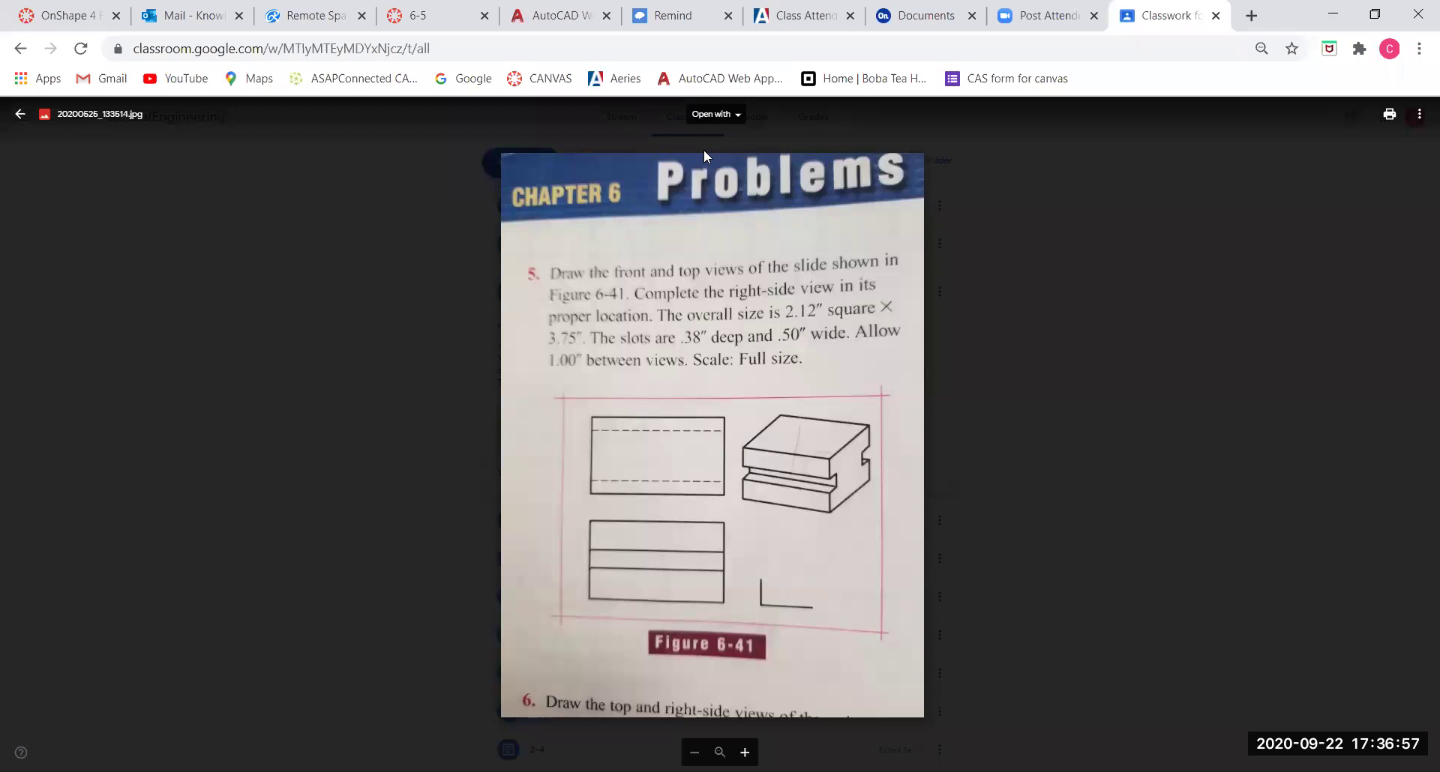
pyautogui.click(703, 150)
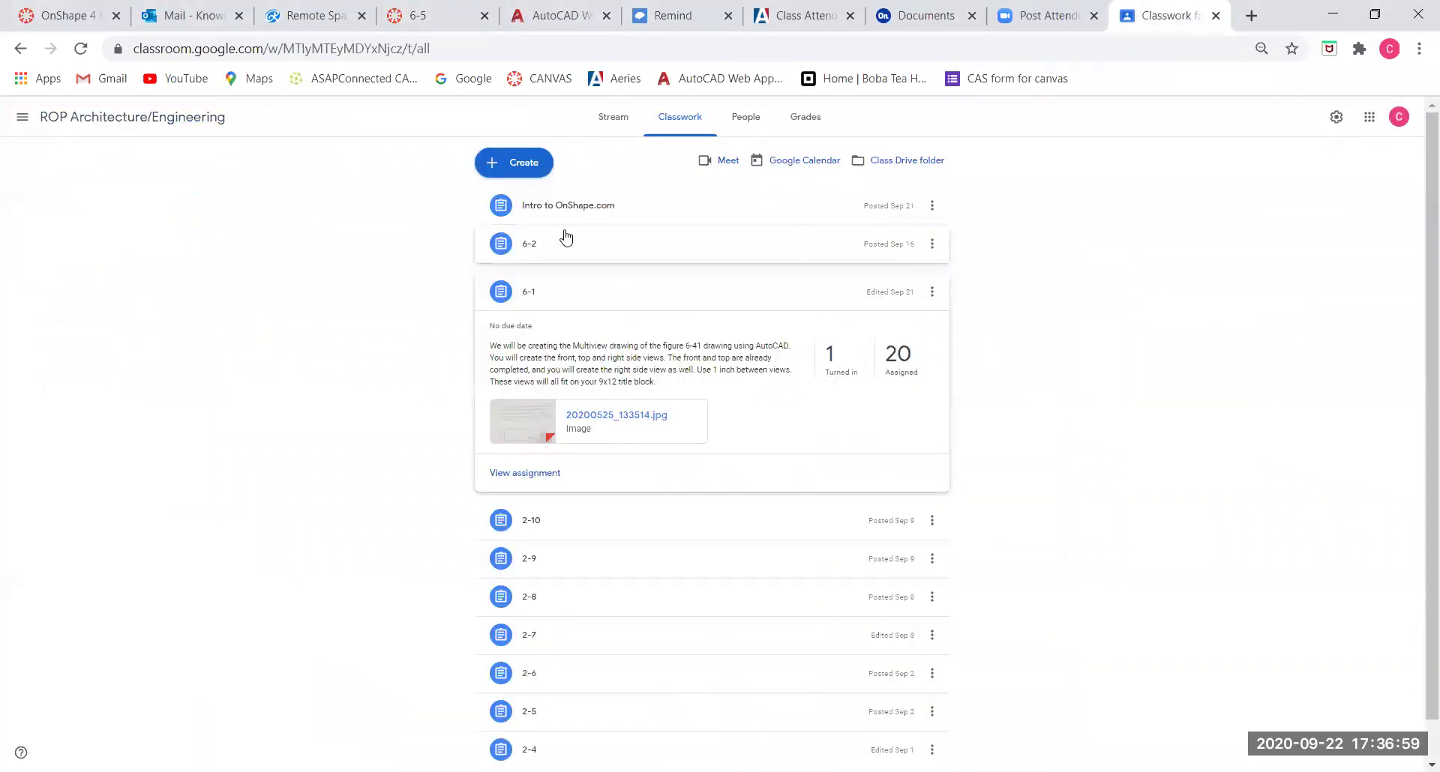
pyautogui.click(519, 246)
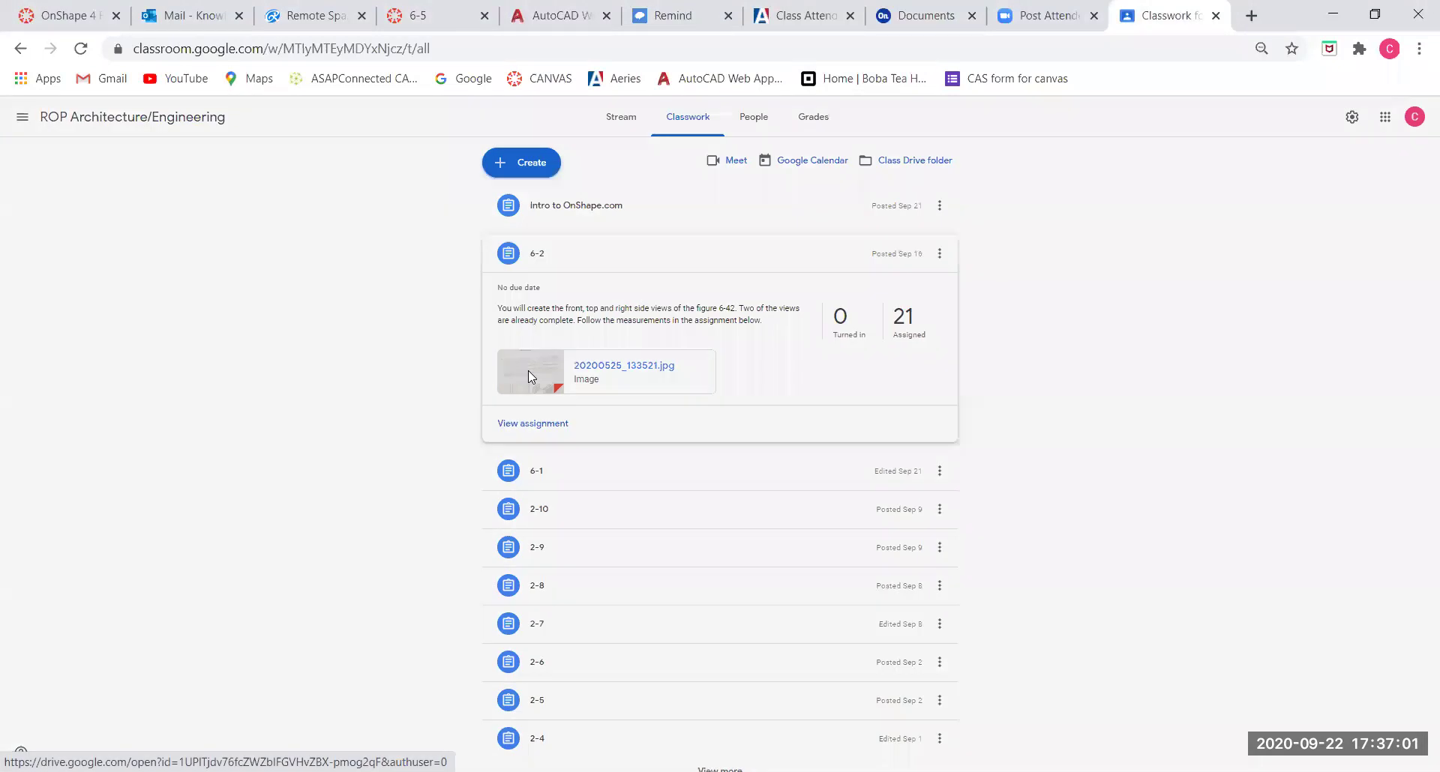
# Open the 20200525_133521.jpg attachment to view problem 6 and Figure 6-42.
pyautogui.click(528, 373)
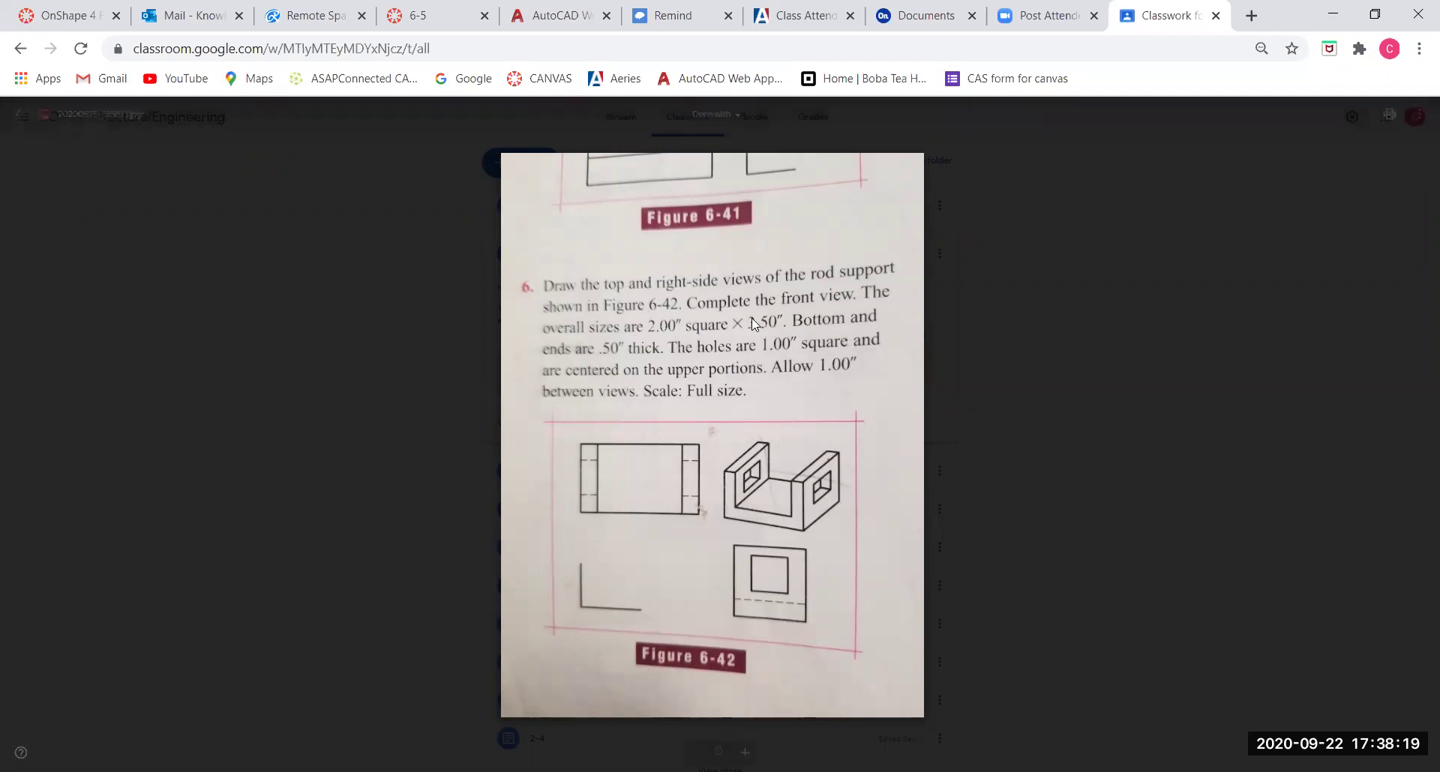
# Create a new public Onshape document, entering '6-42' as its name.
pyautogui.click(917, 17)
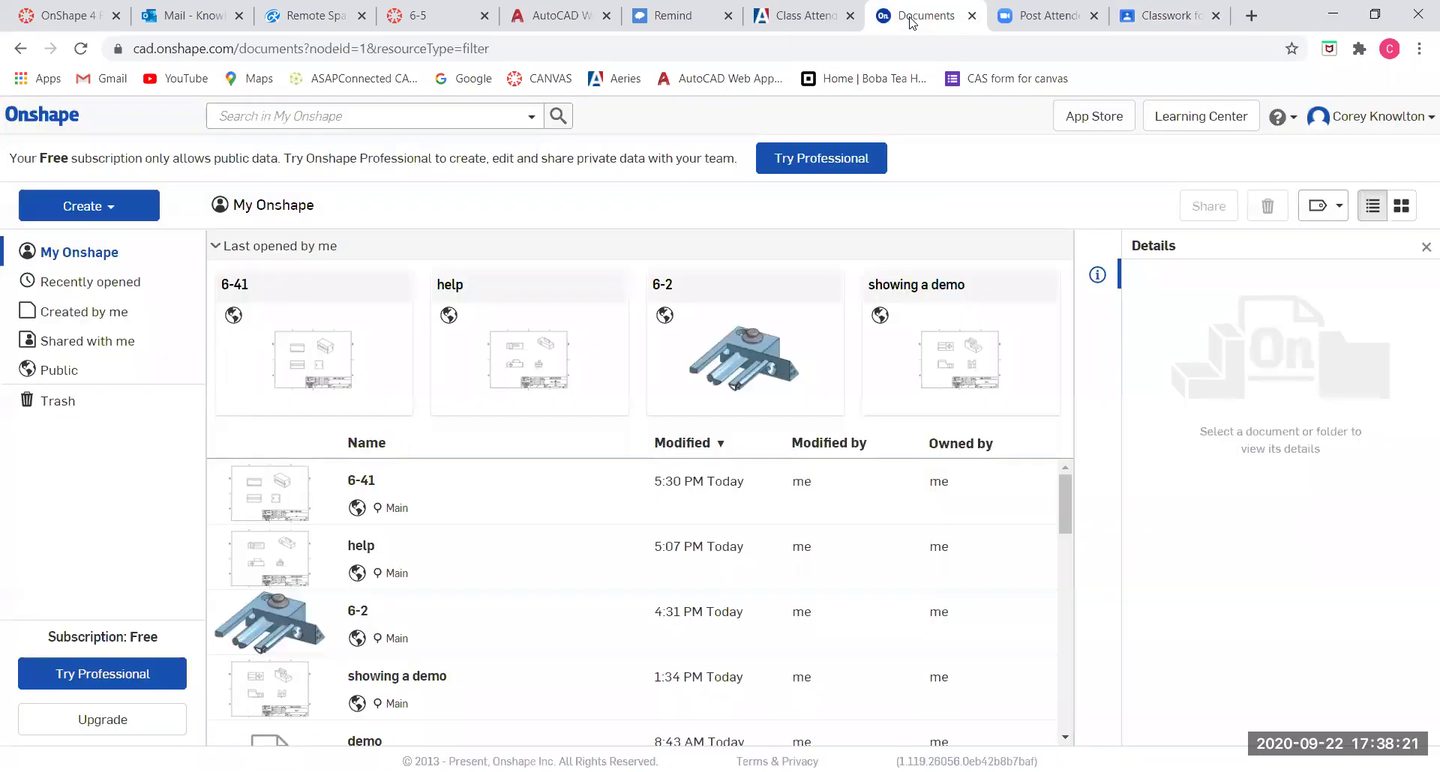
pyautogui.click(111, 212)
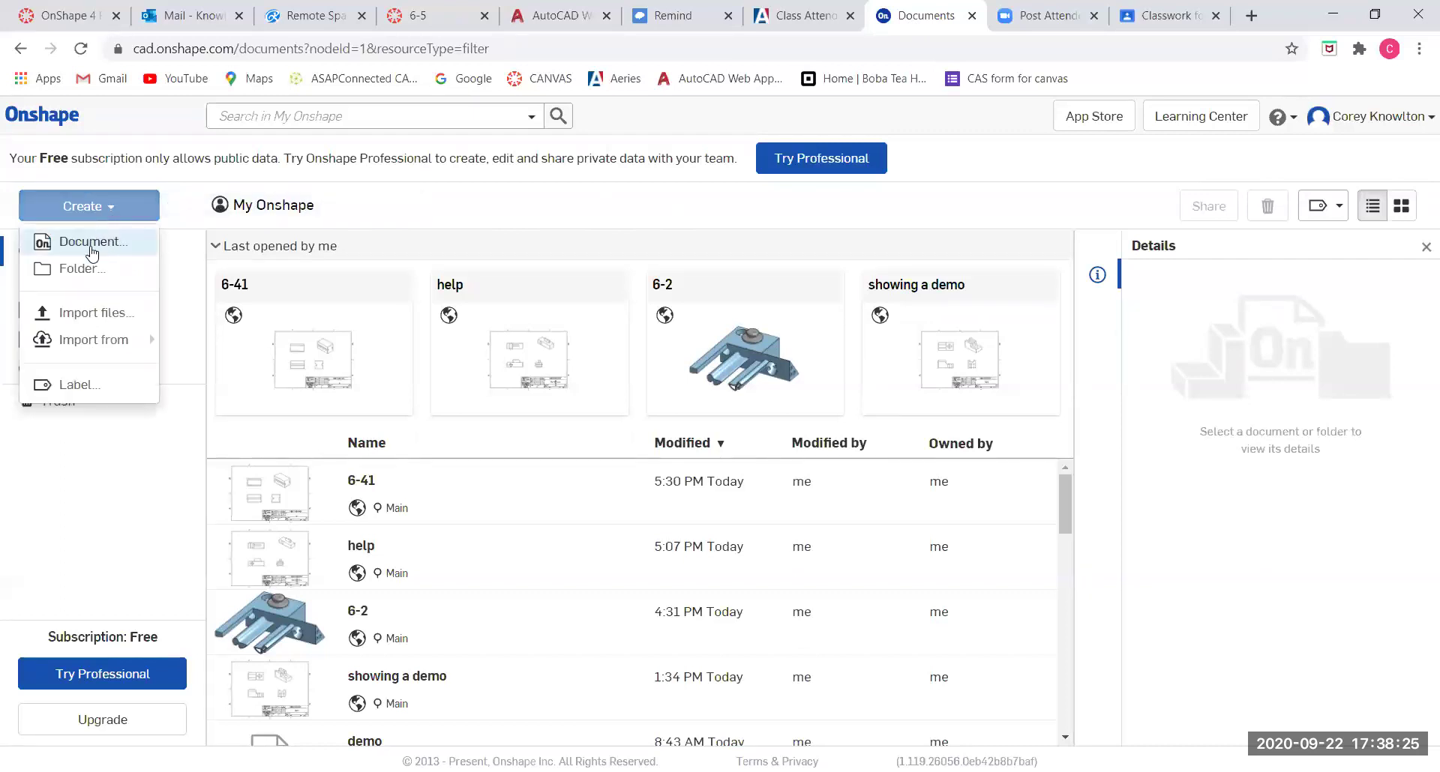
pyautogui.click(106, 234)
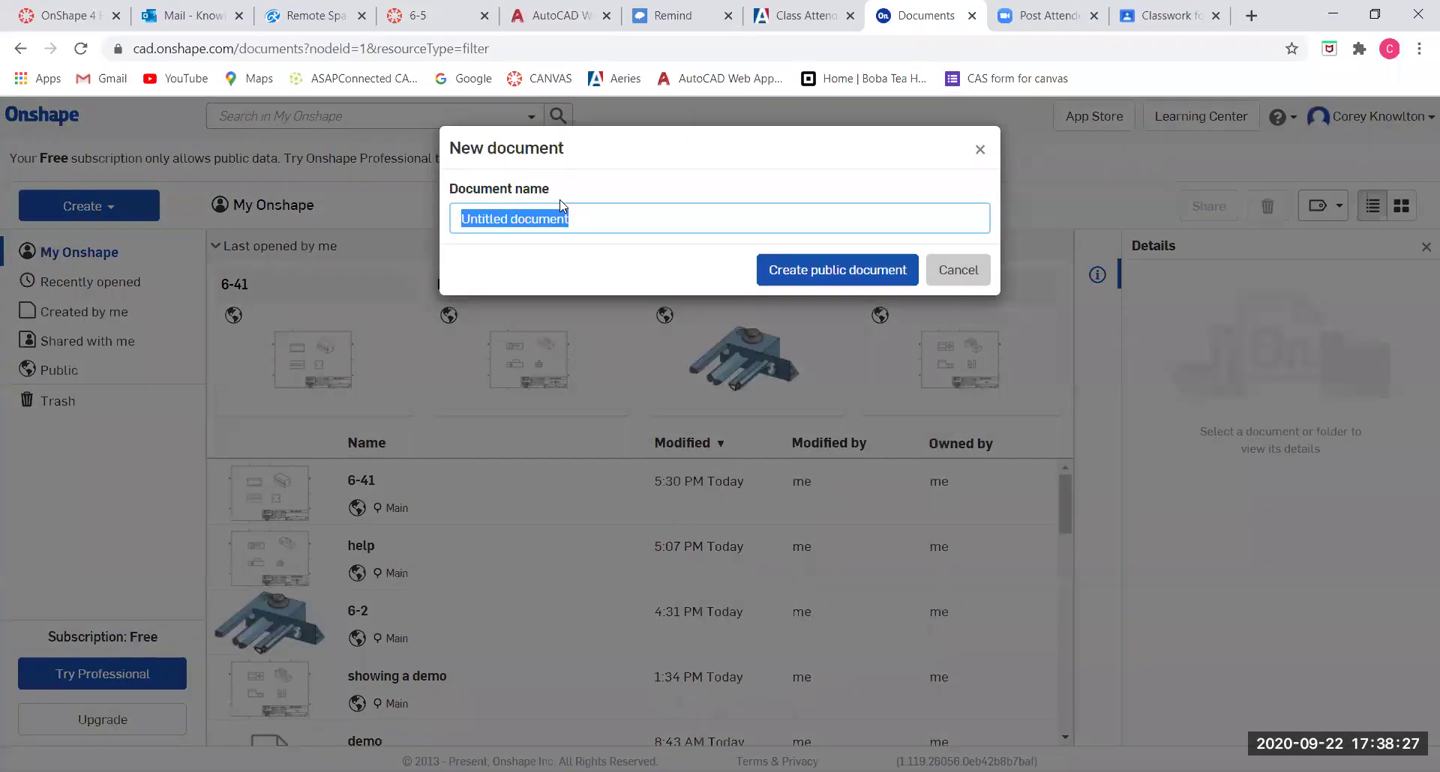
pyautogui.write('6-4')
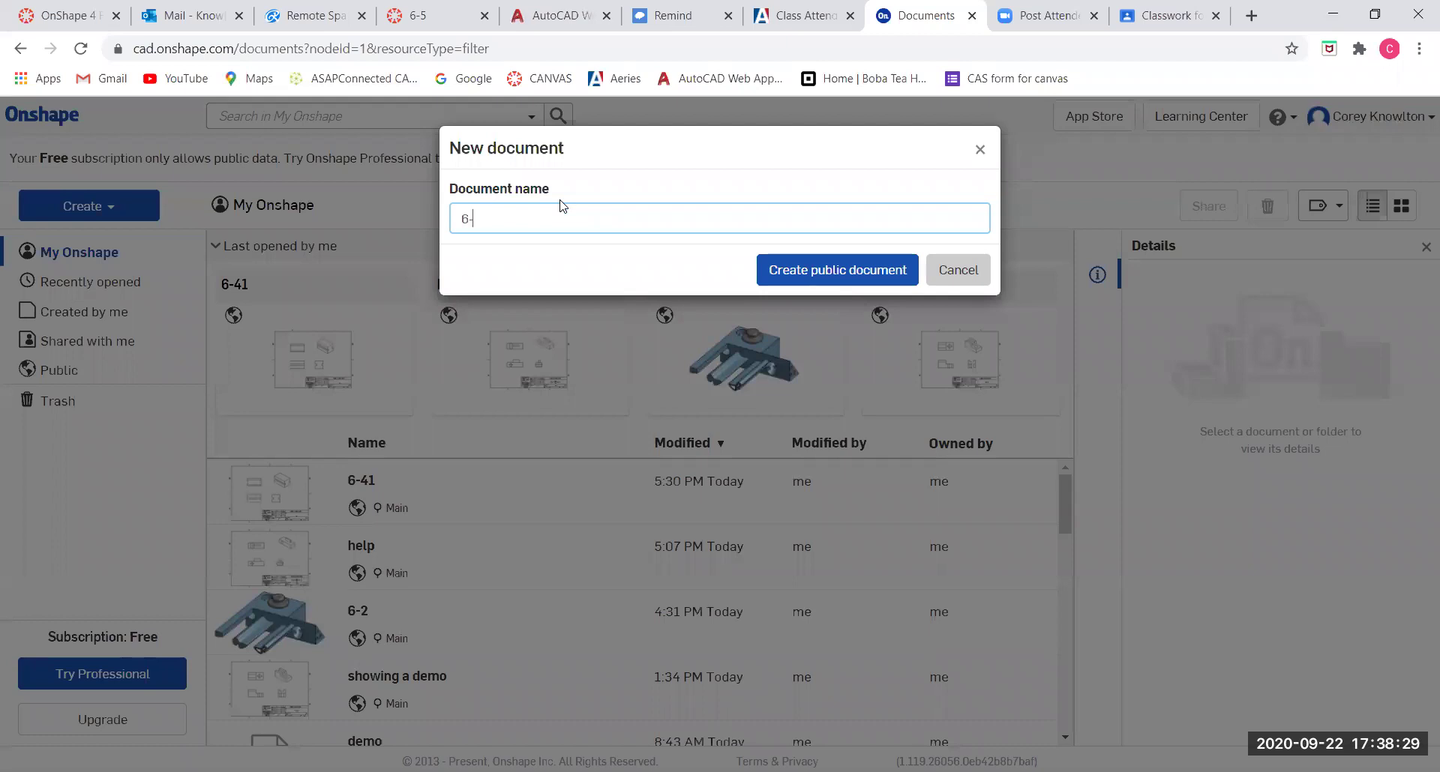
pyautogui.write('2')
pyautogui.click(828, 272)
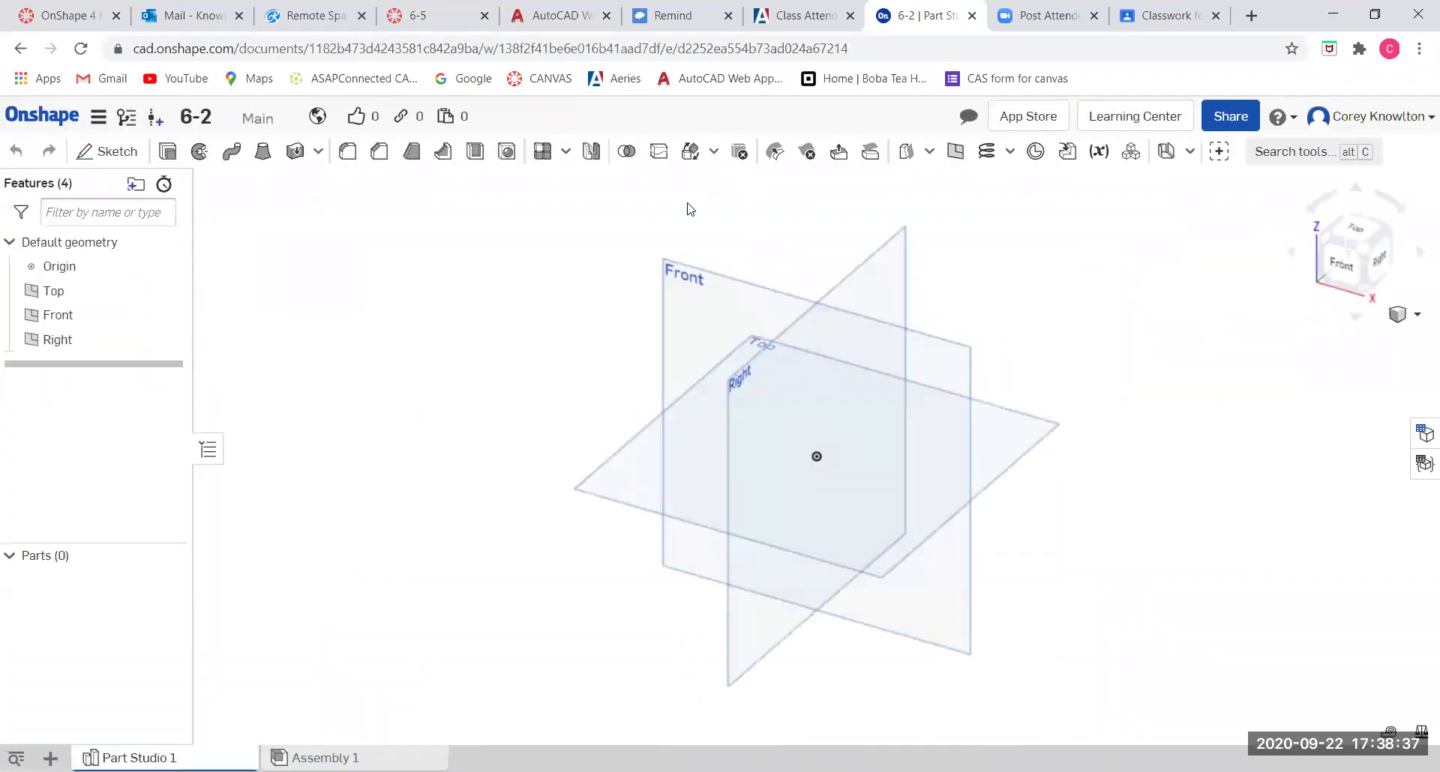
# Sketch a corner rectangle on the Front plane starting at the origin.
pyautogui.click(705, 278)
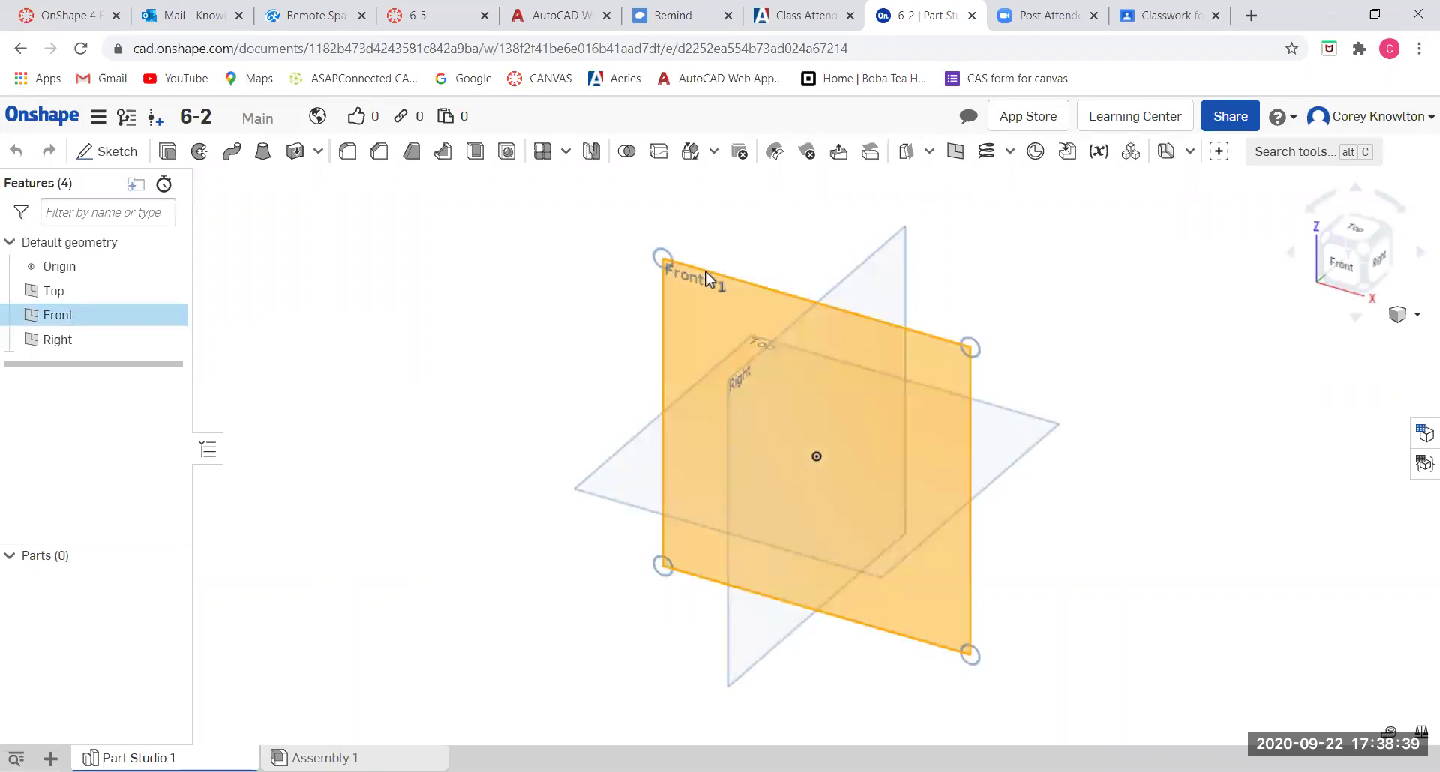
pyautogui.click(1345, 266)
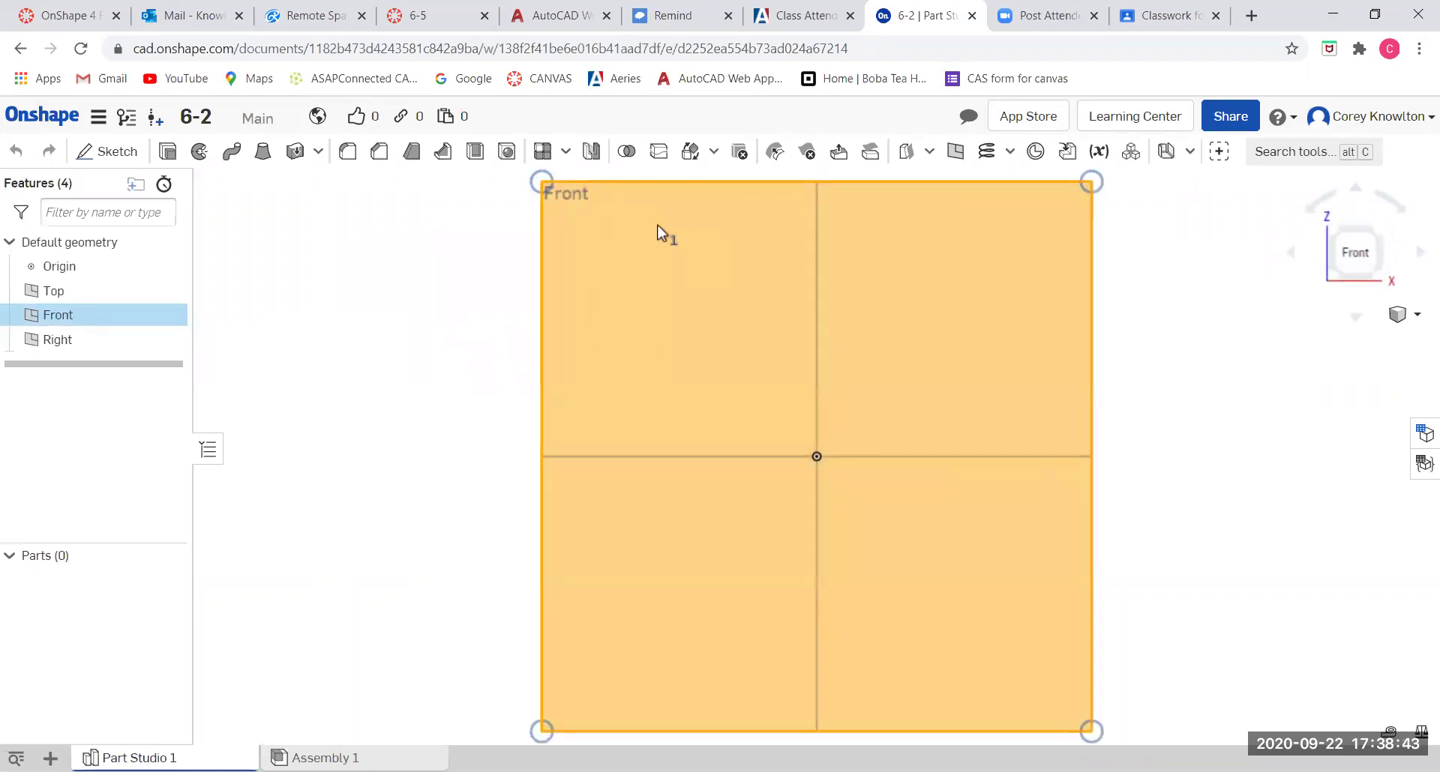
pyautogui.click(112, 151)
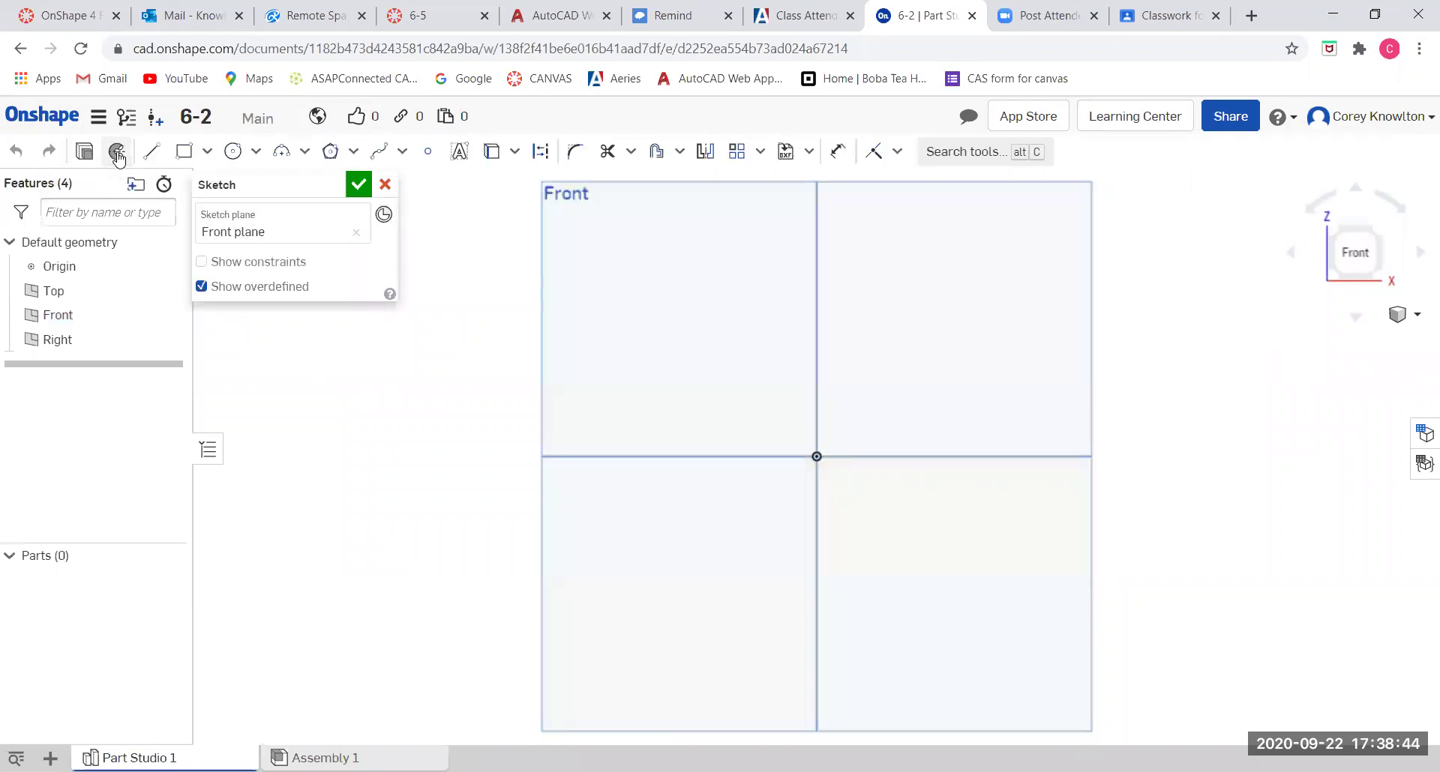
pyautogui.click(188, 155)
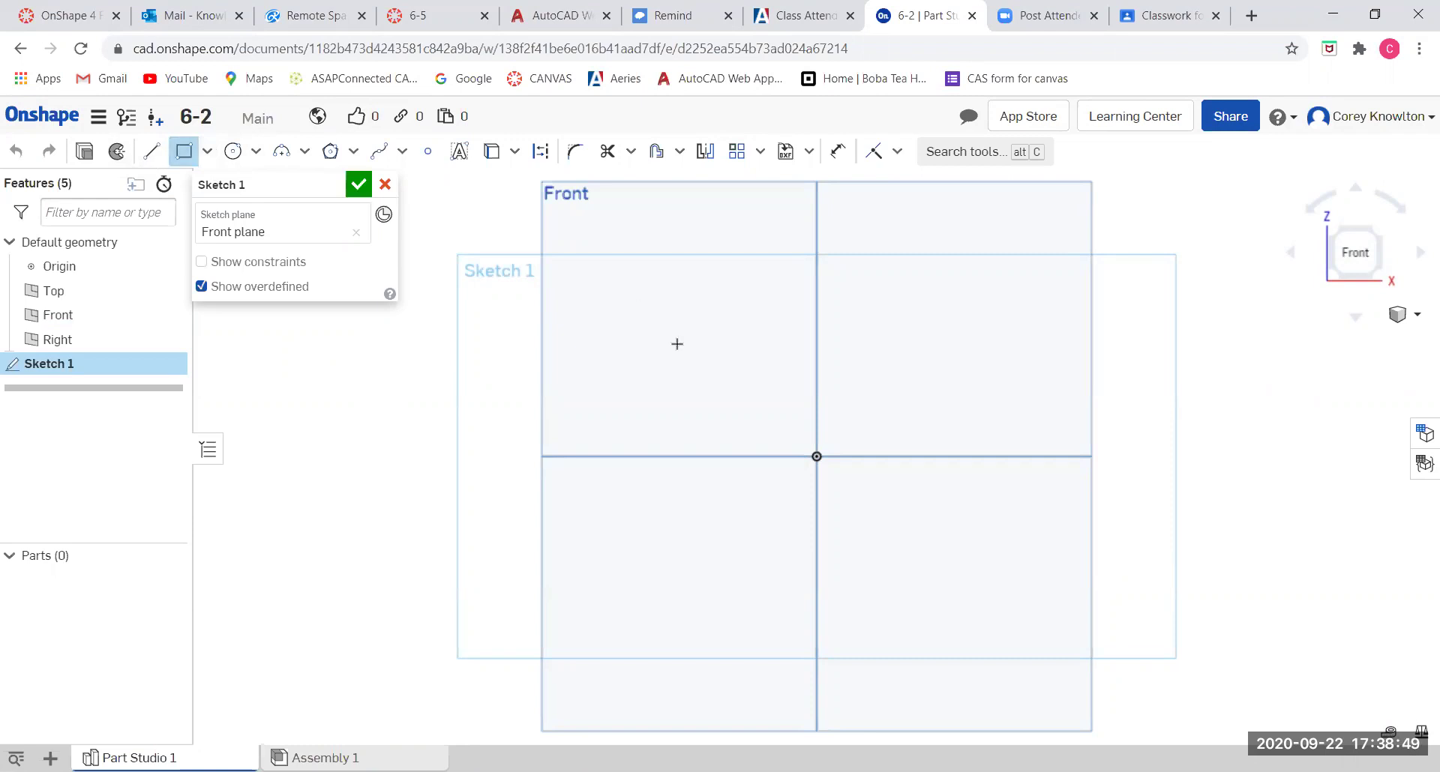
pyautogui.click(817, 456)
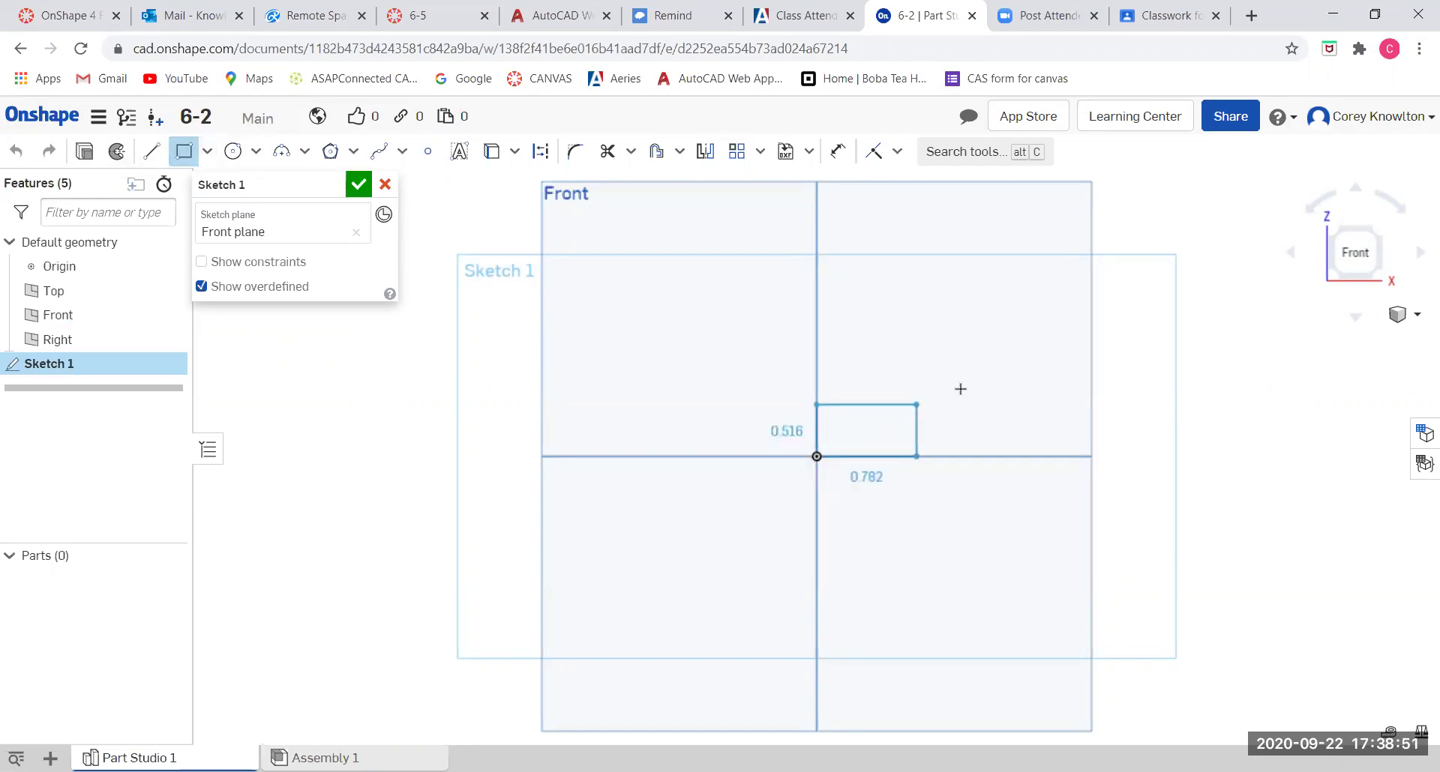
pyautogui.click(1044, 348)
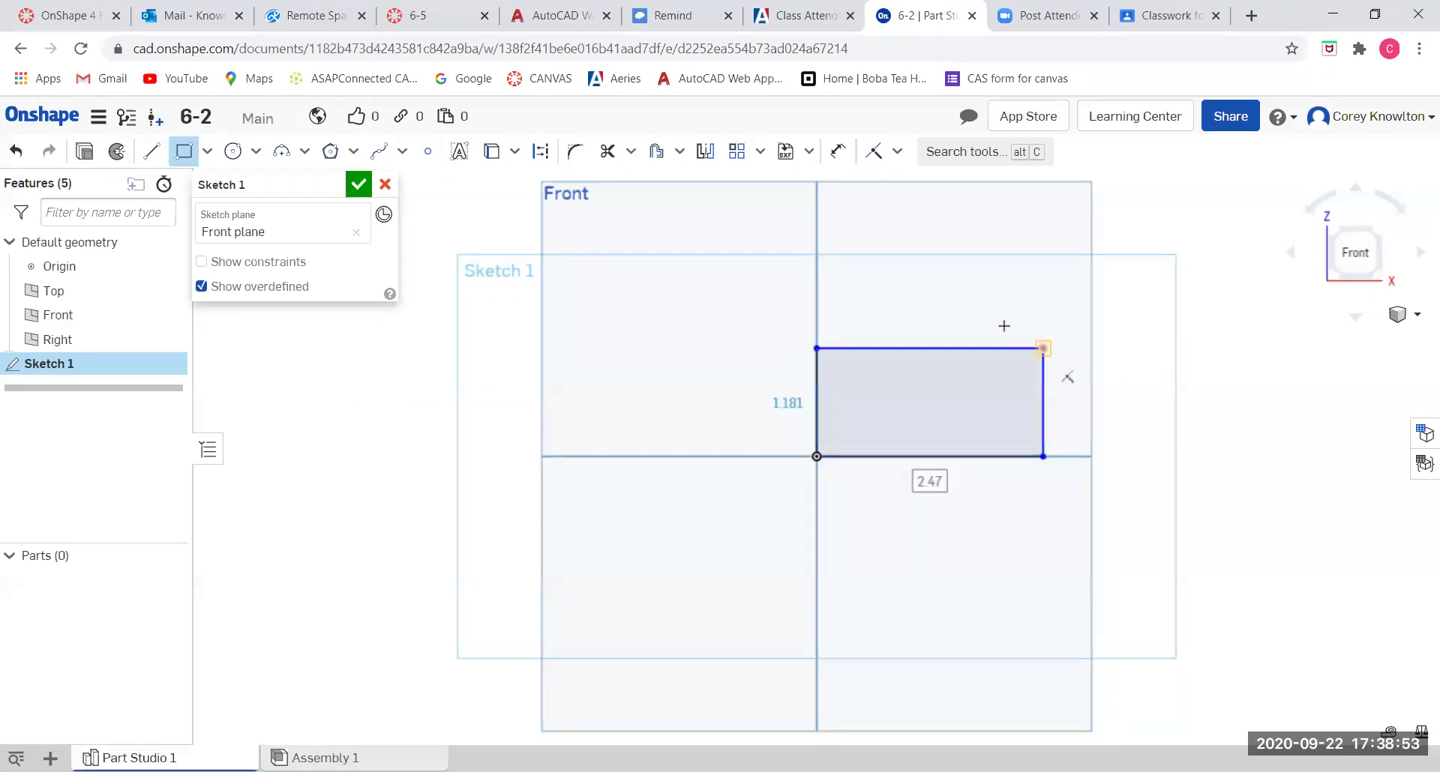
# Dimension the rectangle 3.5 wide by 2 high and finish Sketch 1.
pyautogui.click(837, 150)
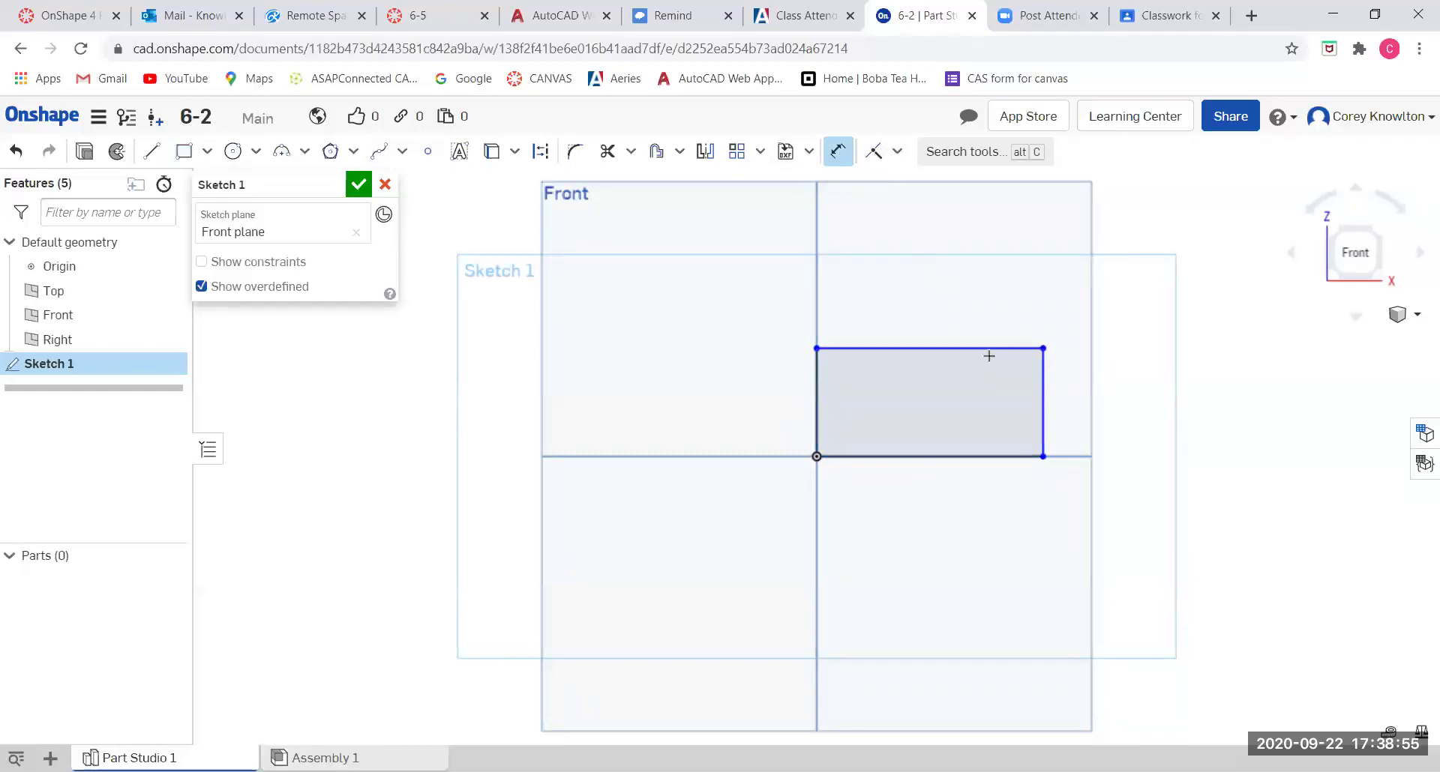
pyautogui.click(943, 349)
pyautogui.click(930, 294)
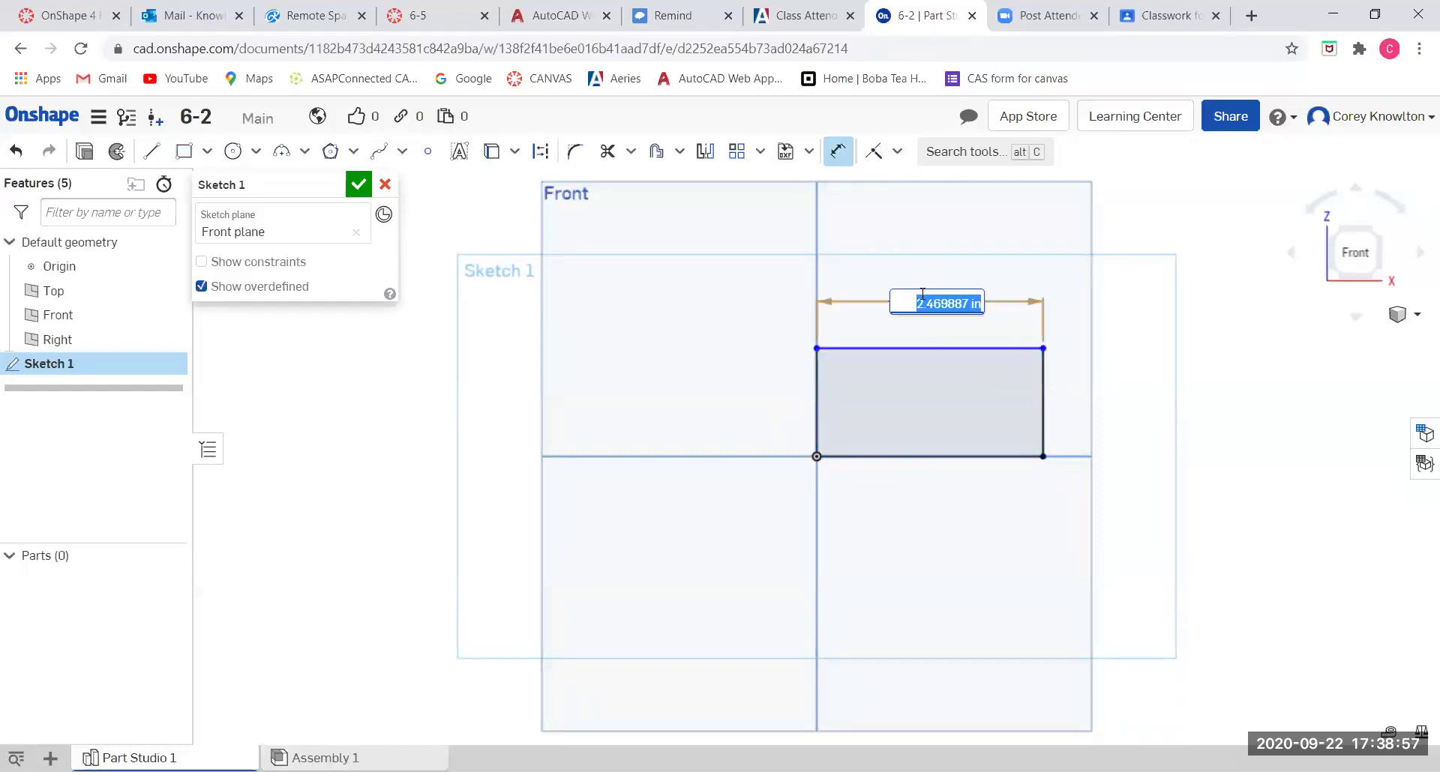
pyautogui.write('3.5')
pyautogui.press('Return')
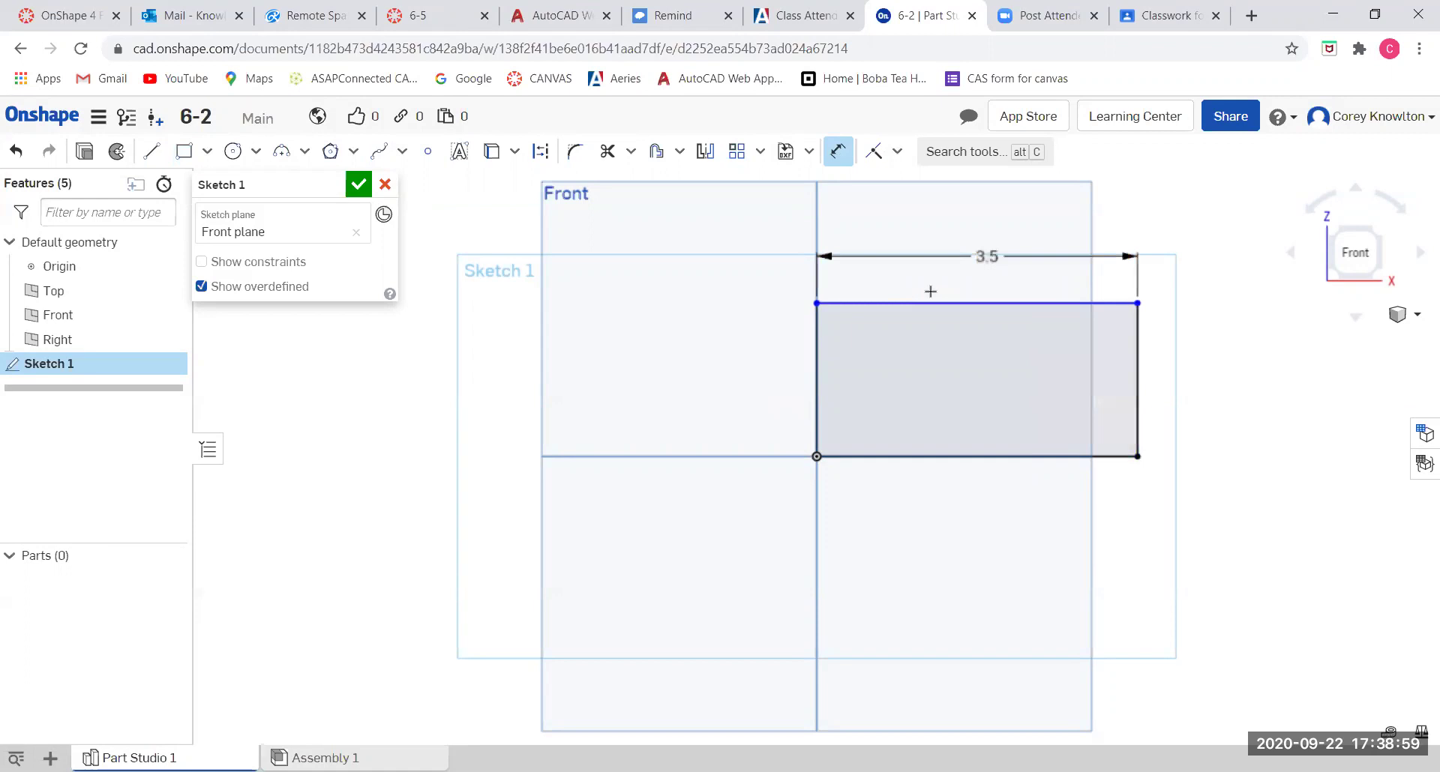
pyautogui.click(1137, 356)
pyautogui.click(1200, 378)
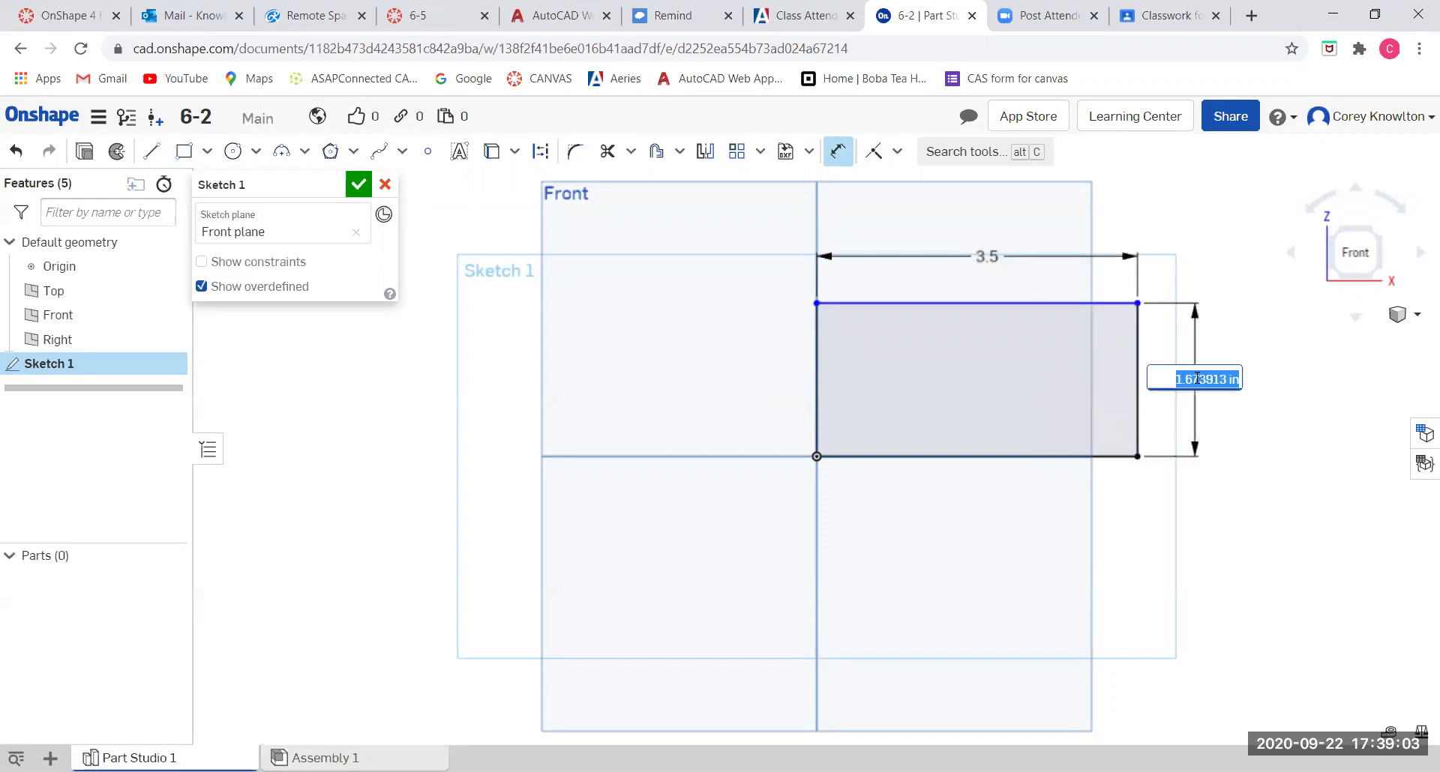
pyautogui.write('2')
pyautogui.press('Return')
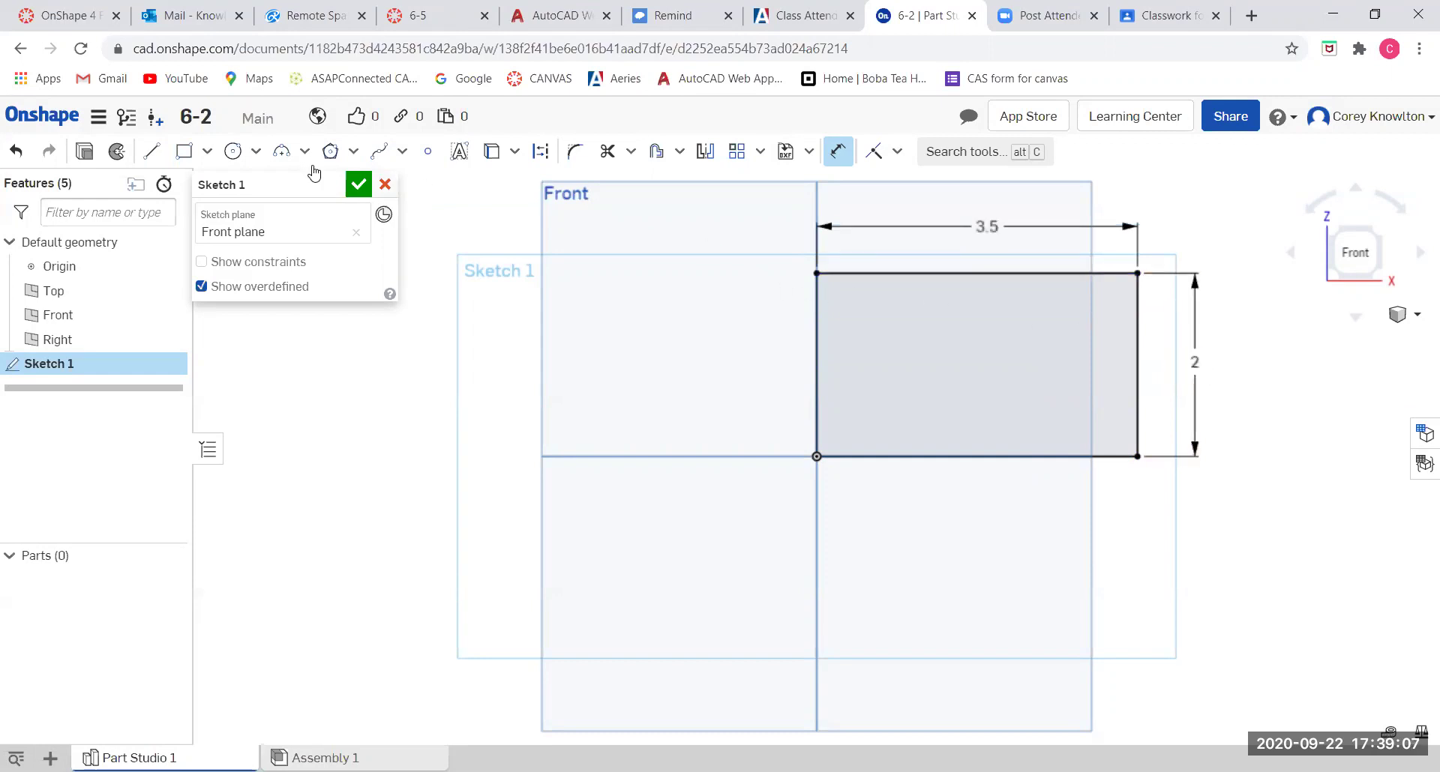
pyautogui.click(357, 187)
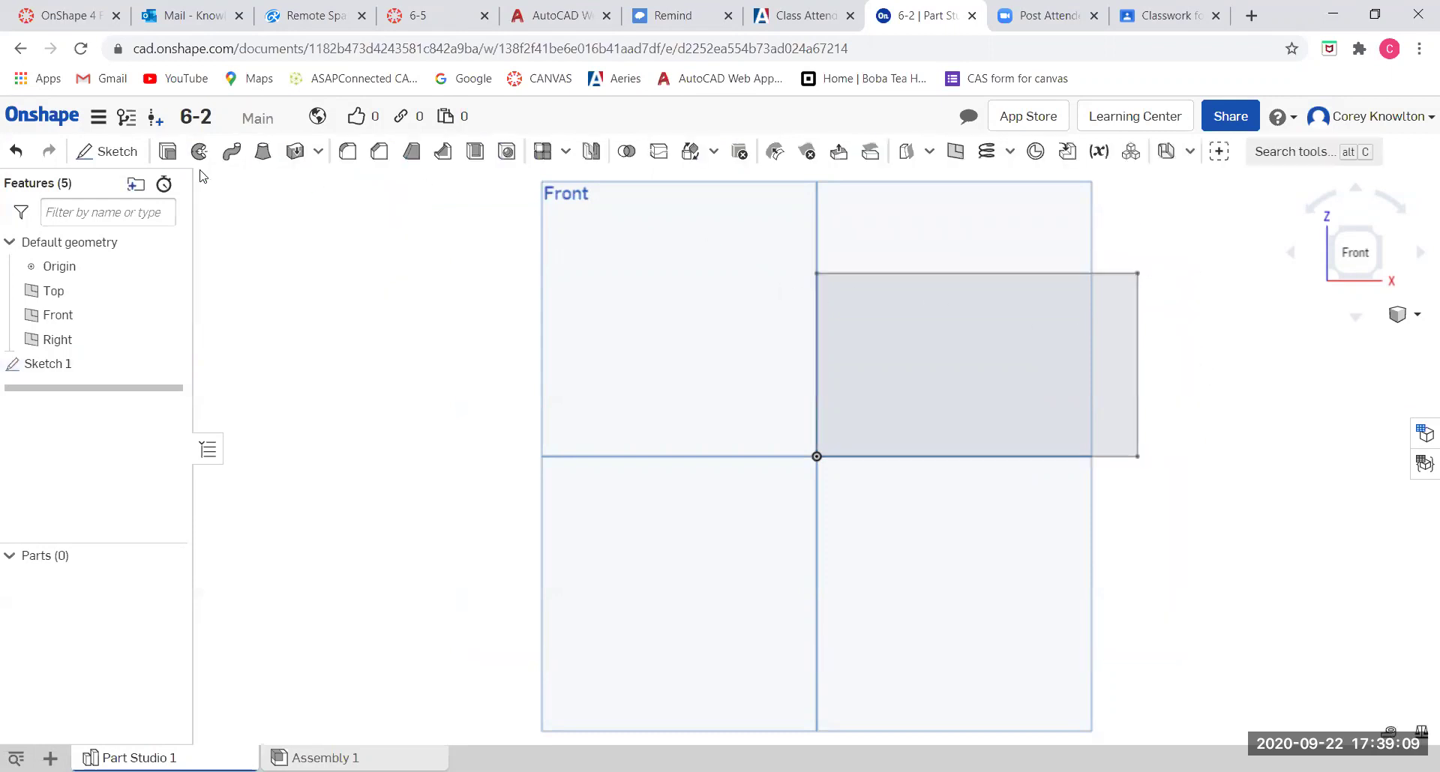
# Extrude the rectangle 2 deep into a 3.5 × 2 × 2 block and view it isometrically.
pyautogui.click(892, 347)
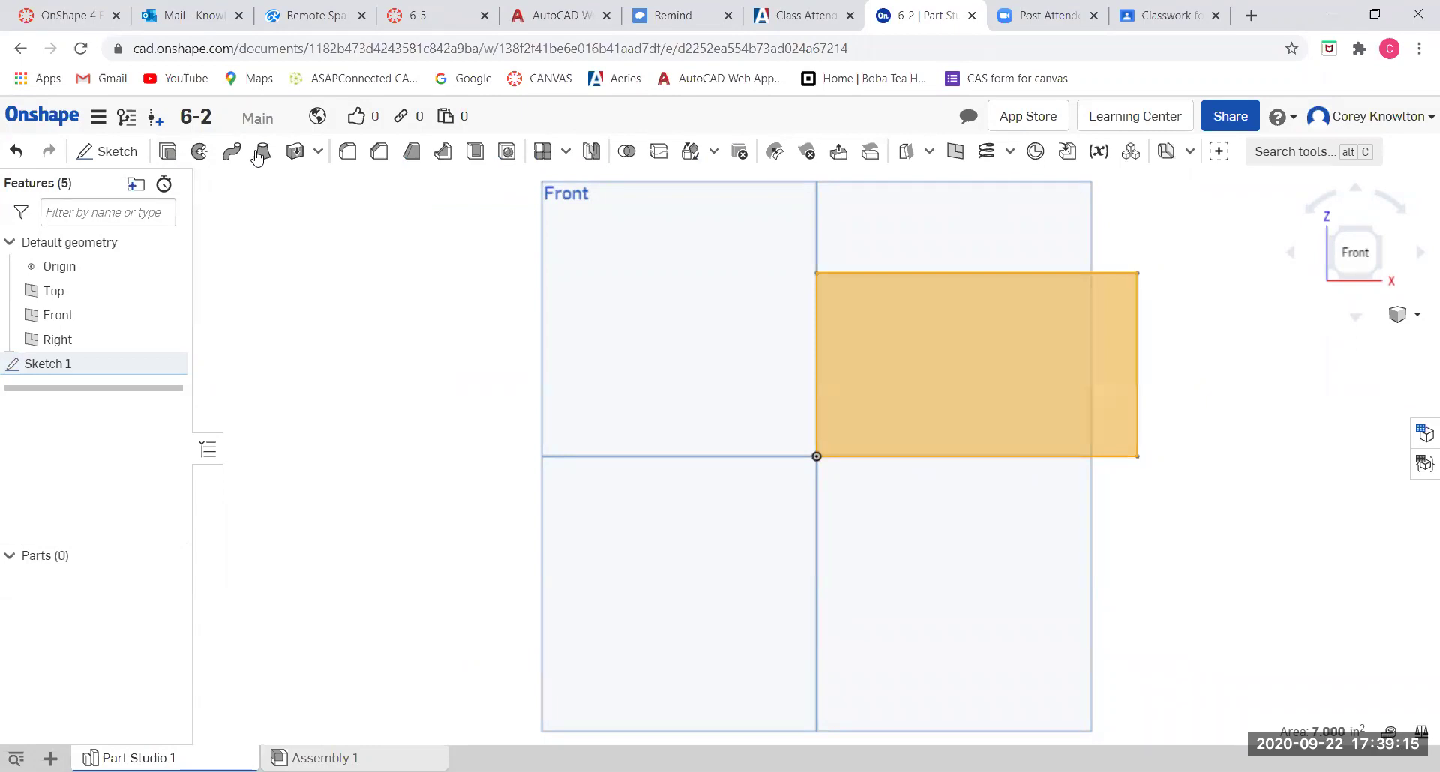
pyautogui.click(167, 154)
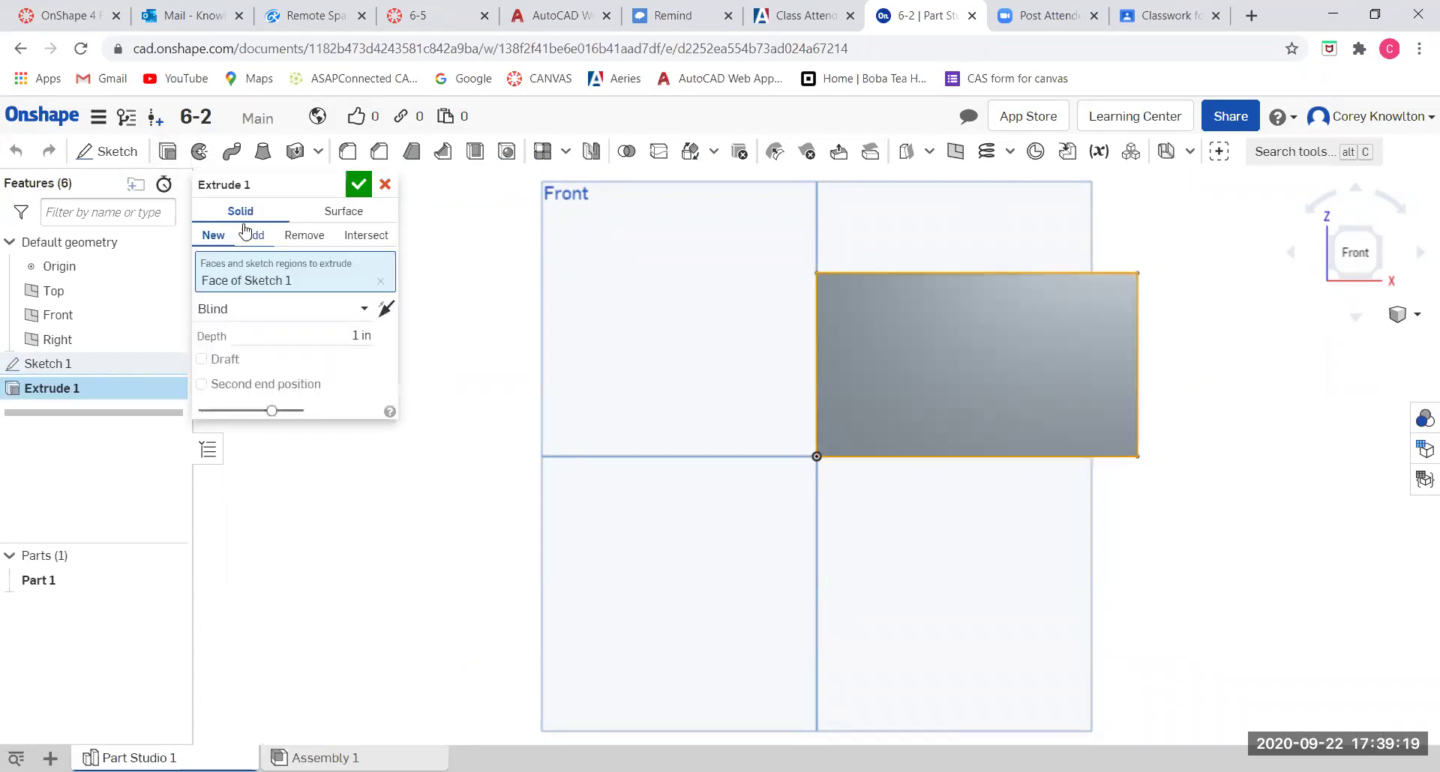
pyautogui.click(363, 336)
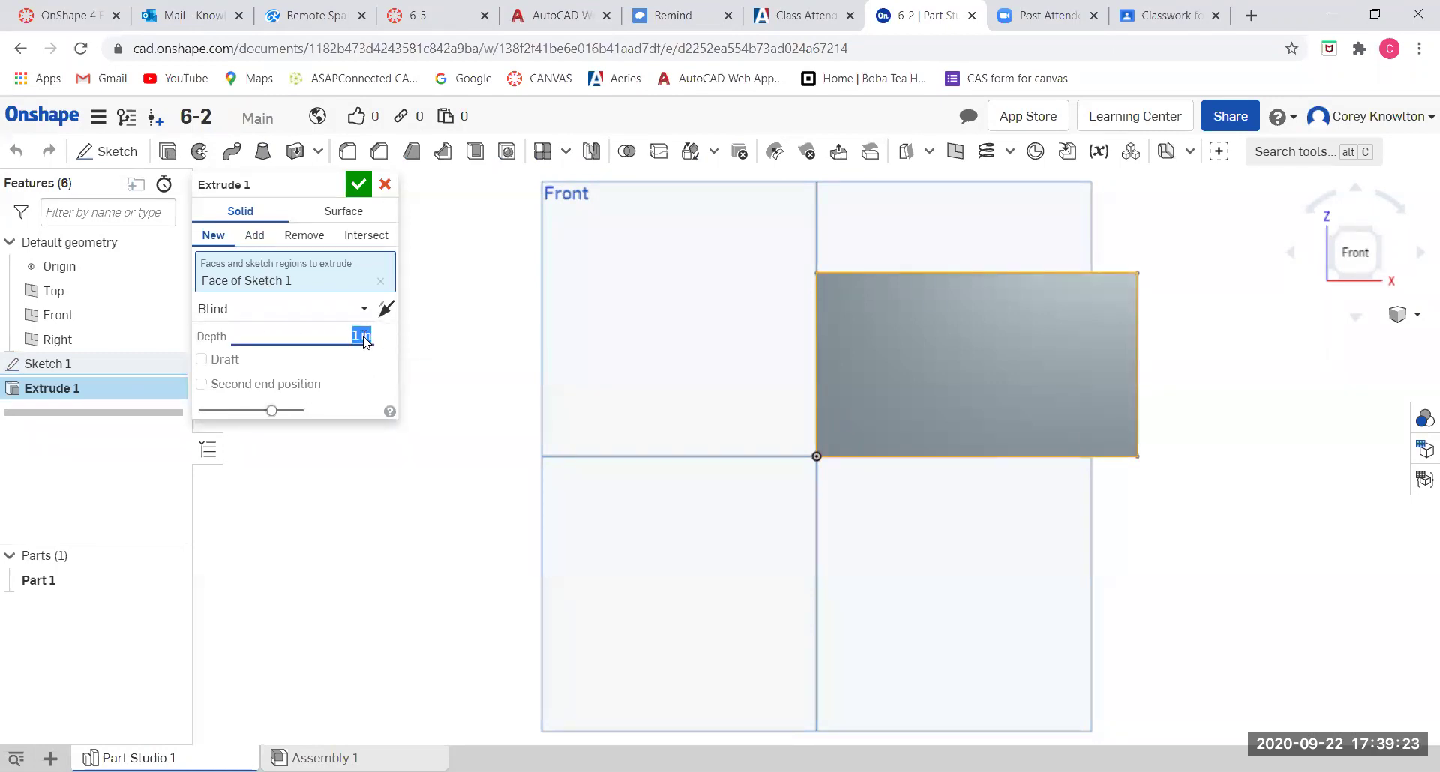
pyautogui.write('2')
pyautogui.click(359, 186)
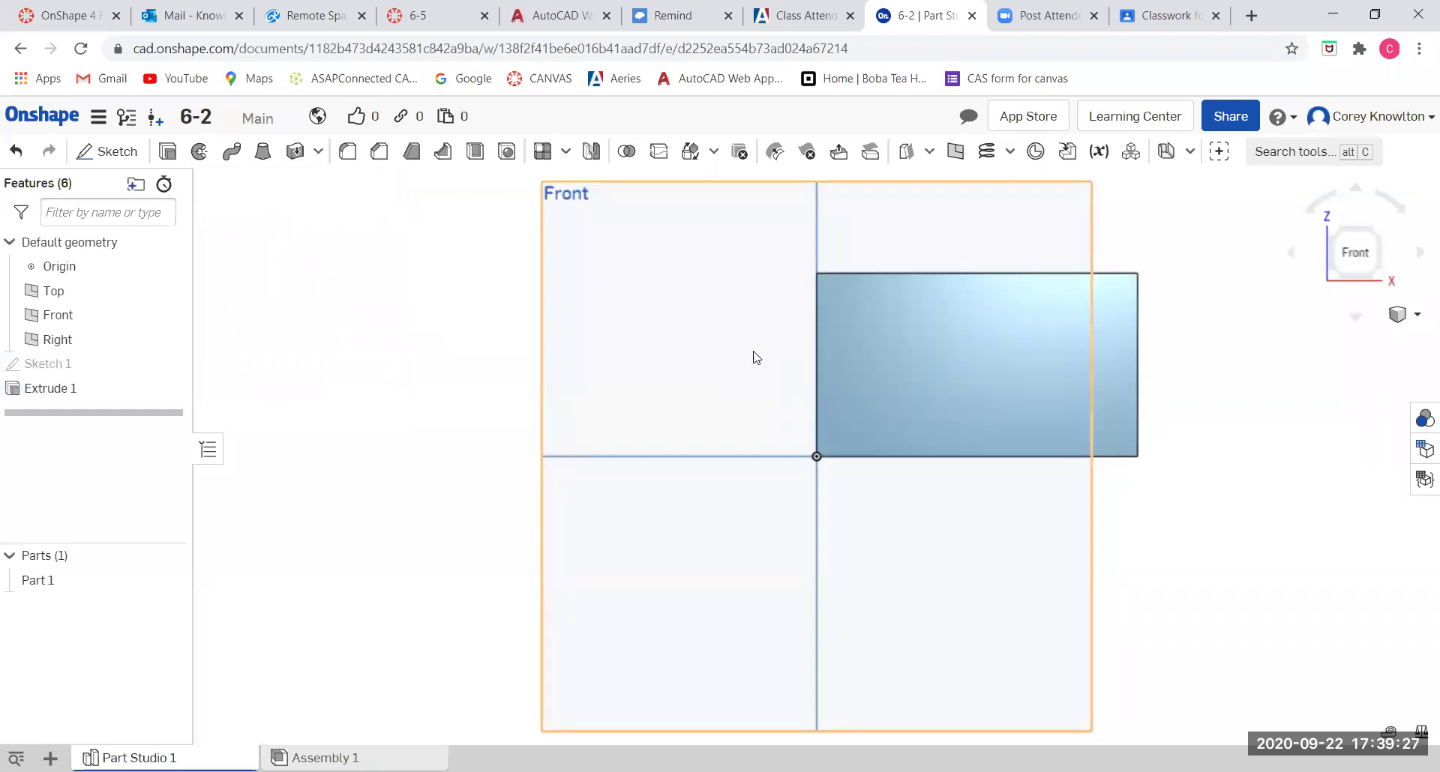
pyautogui.hotkey('shift', '7')
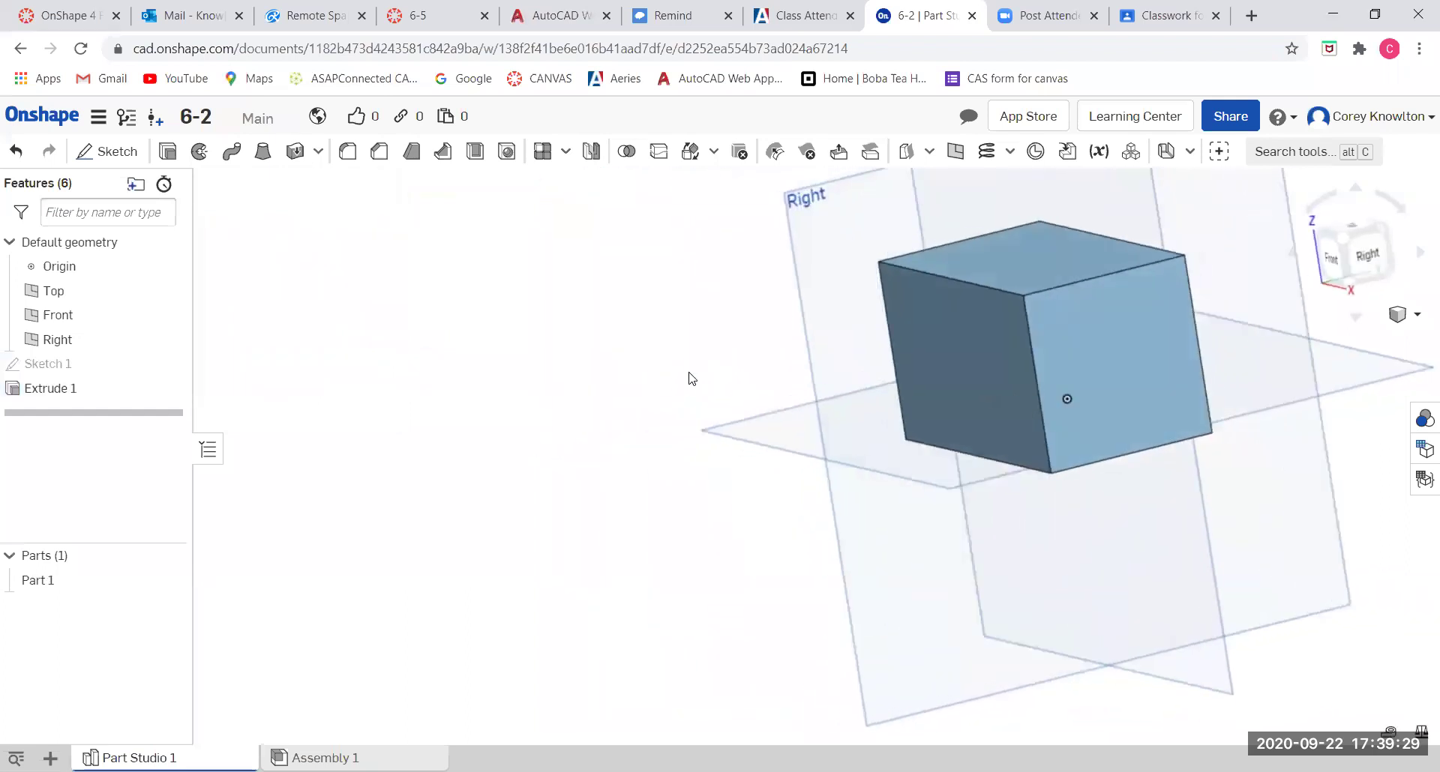
pyautogui.press('Down')
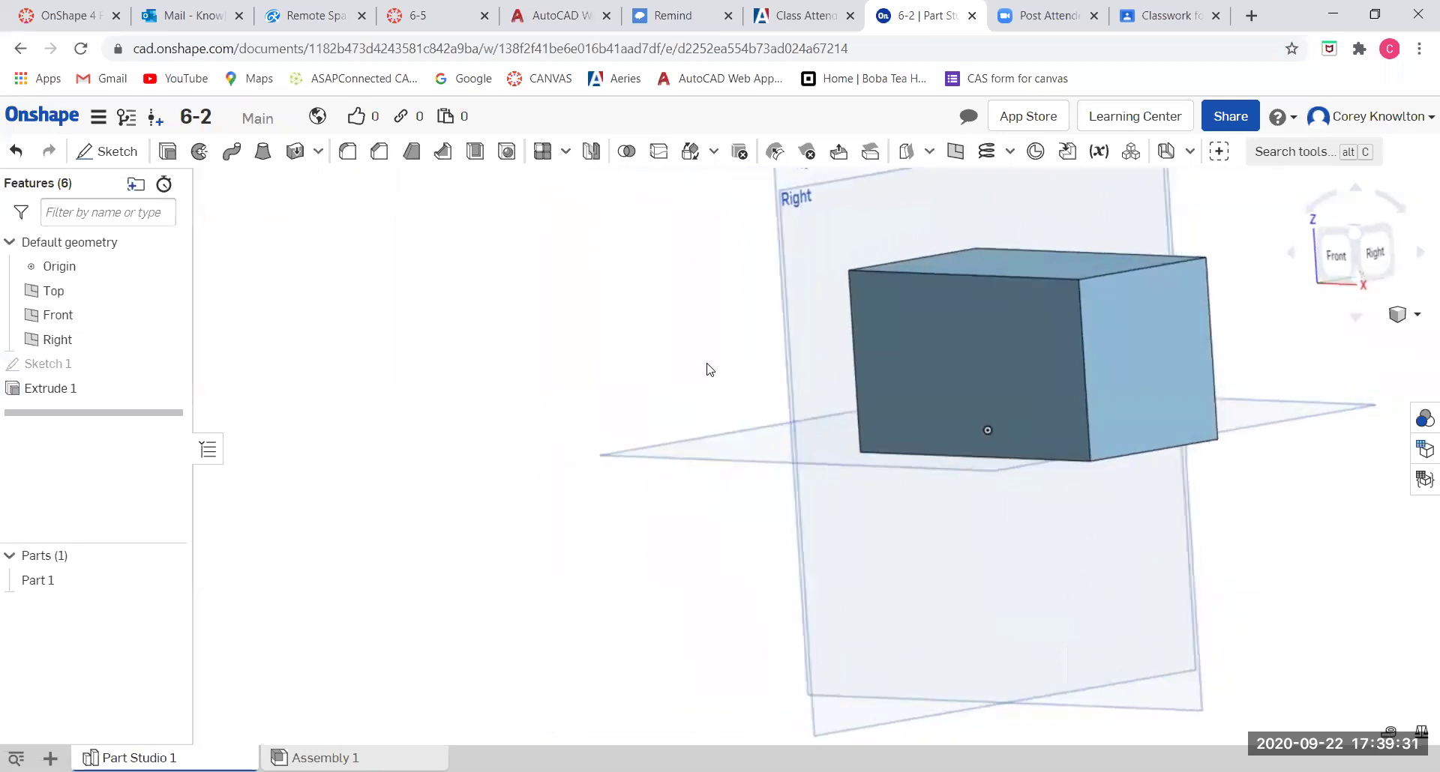
# Rotate the view, then set it to look straight at the block's front face.
pyautogui.hotkey('shift', '7')
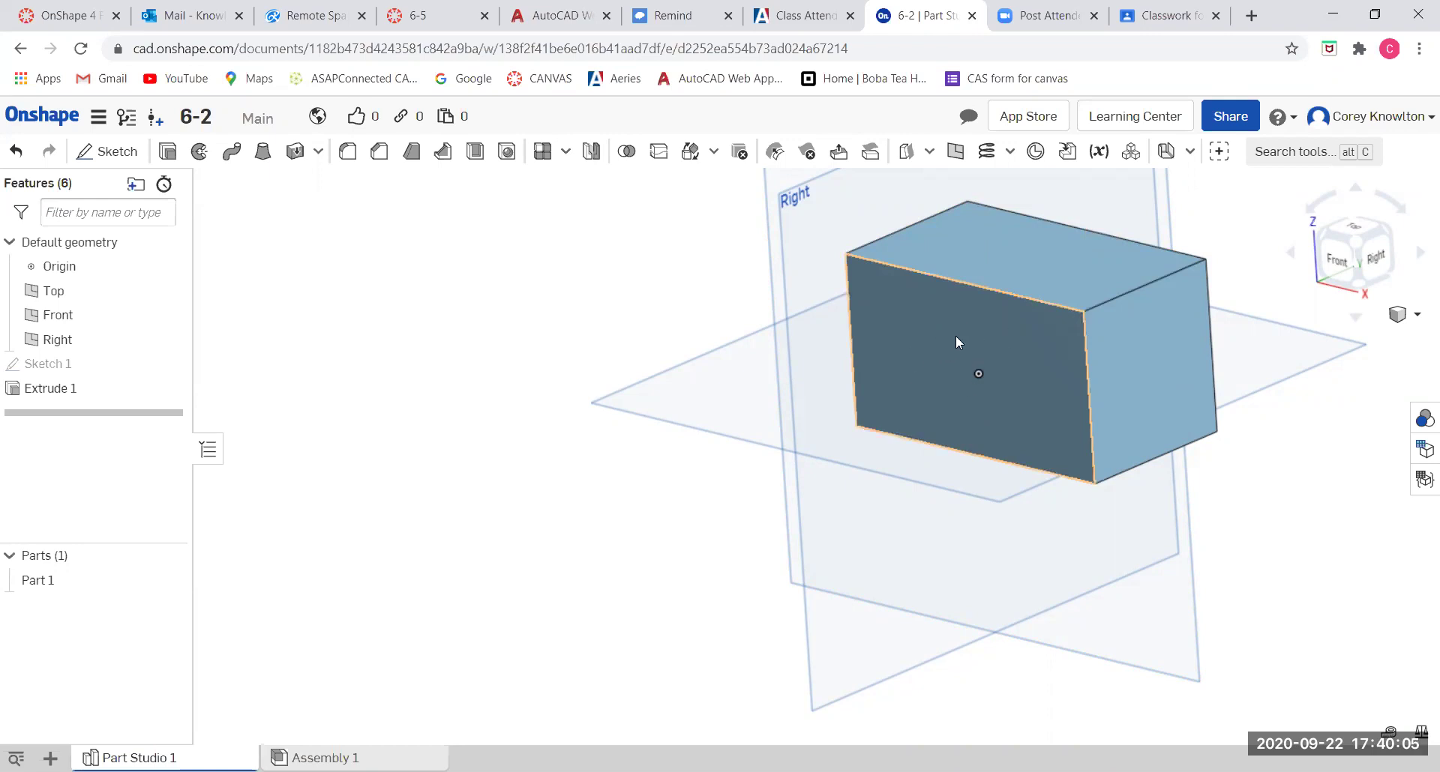
pyautogui.click(1324, 264)
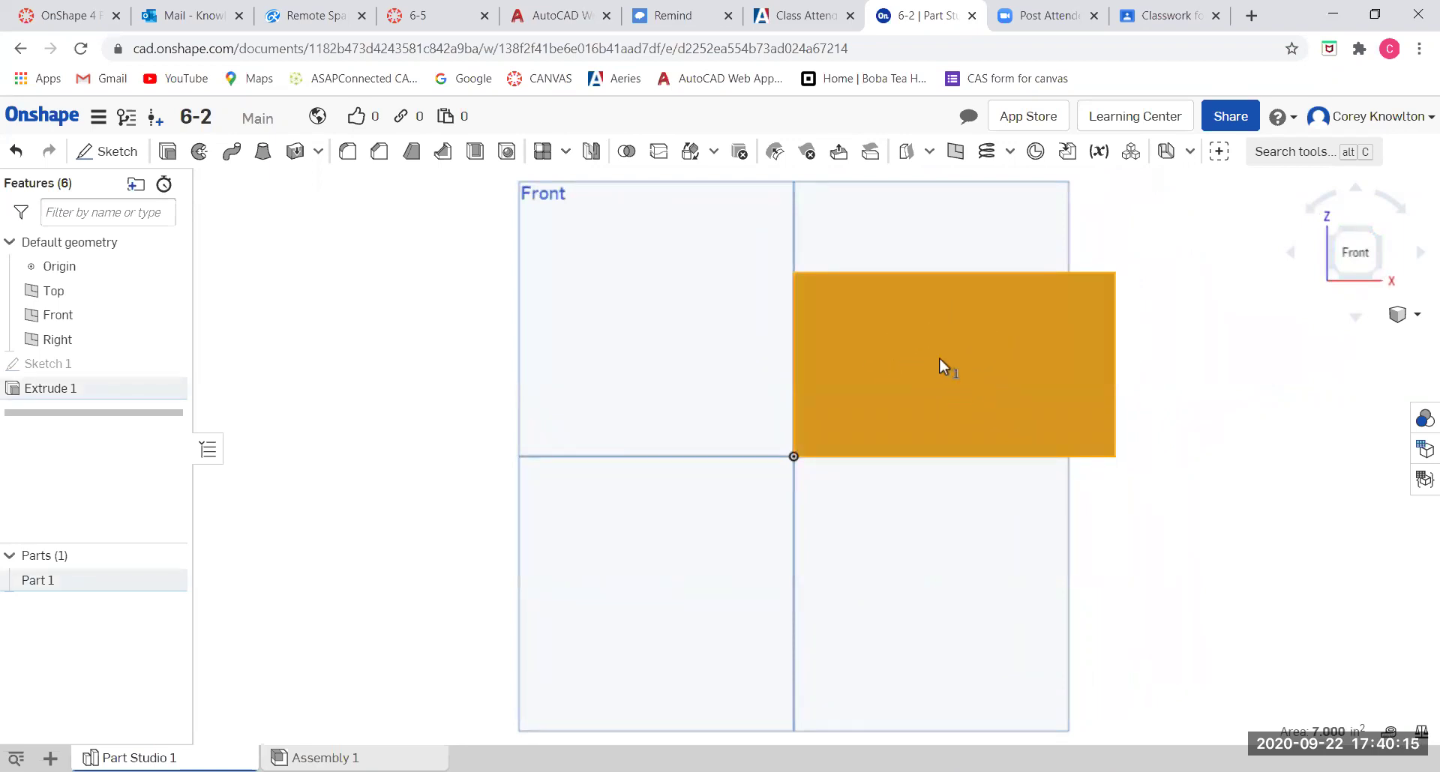
# Sketch a corner rectangle on the front face starting from its top edge.
pyautogui.click(121, 156)
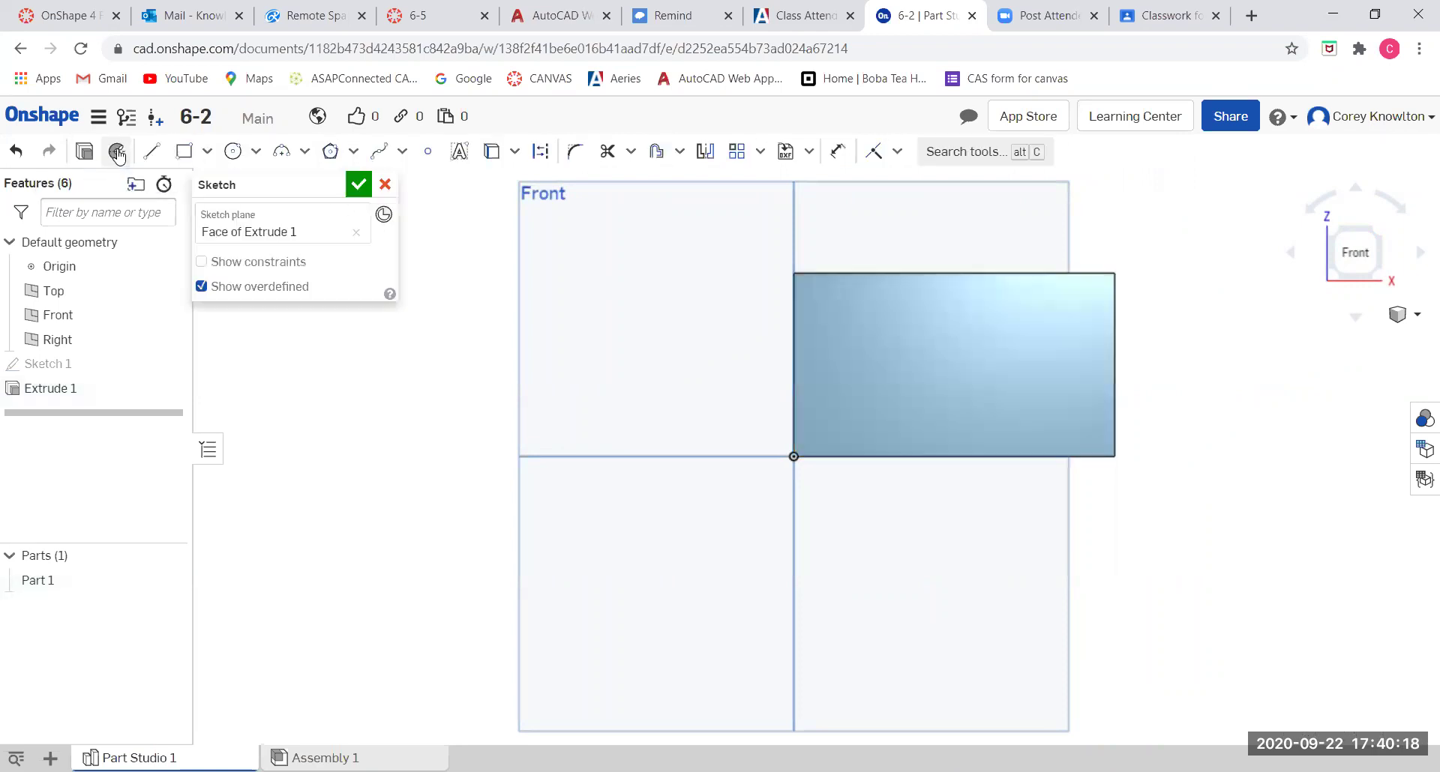
pyautogui.click(188, 154)
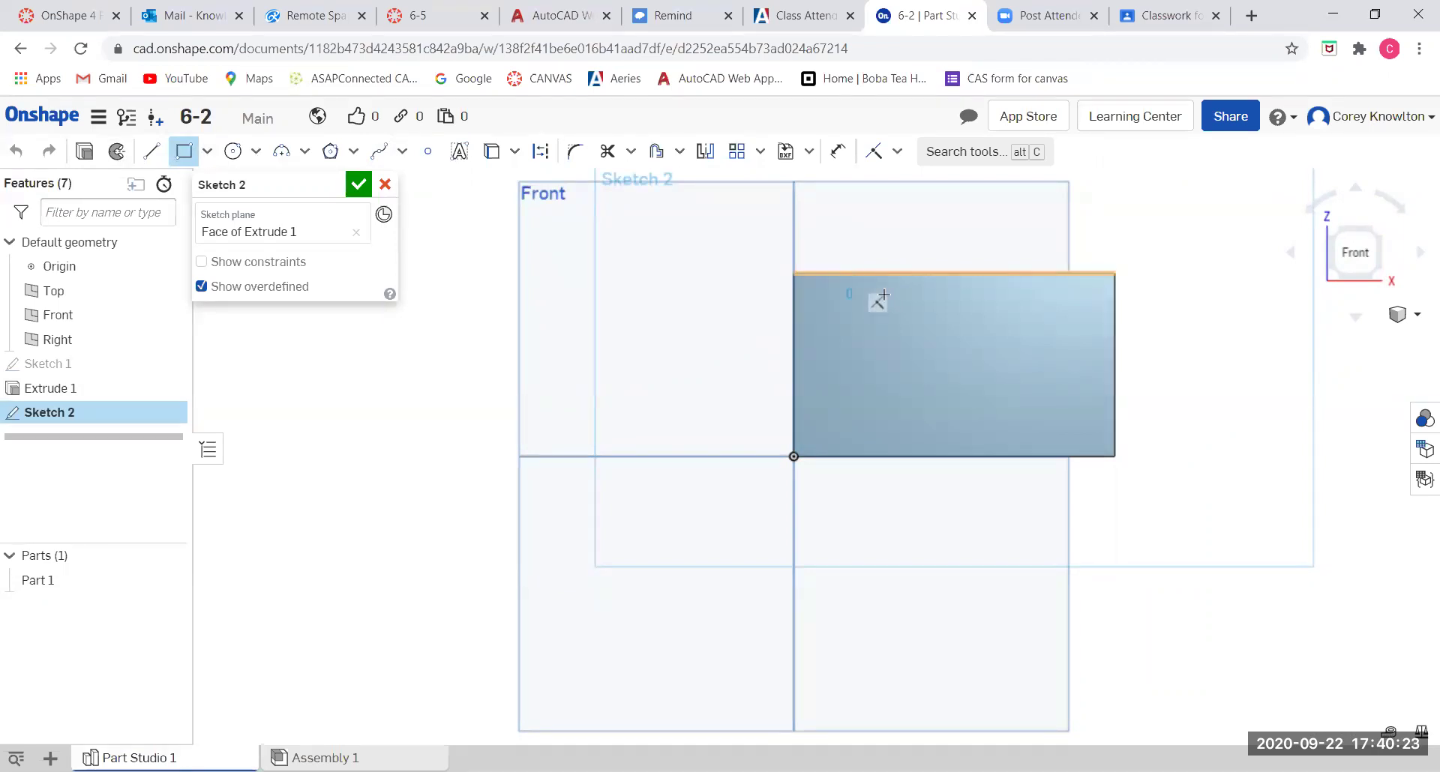
pyautogui.click(850, 273)
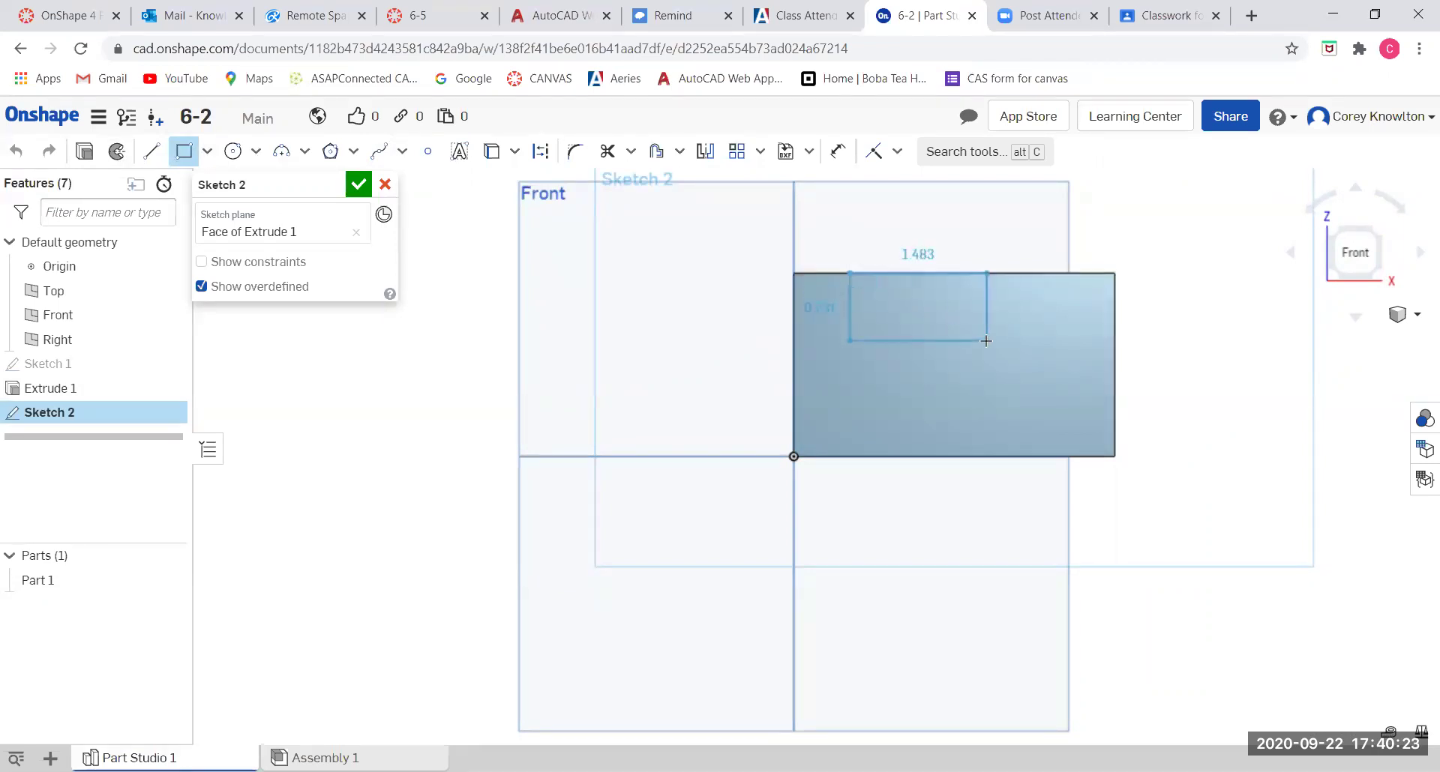
pyautogui.click(1062, 412)
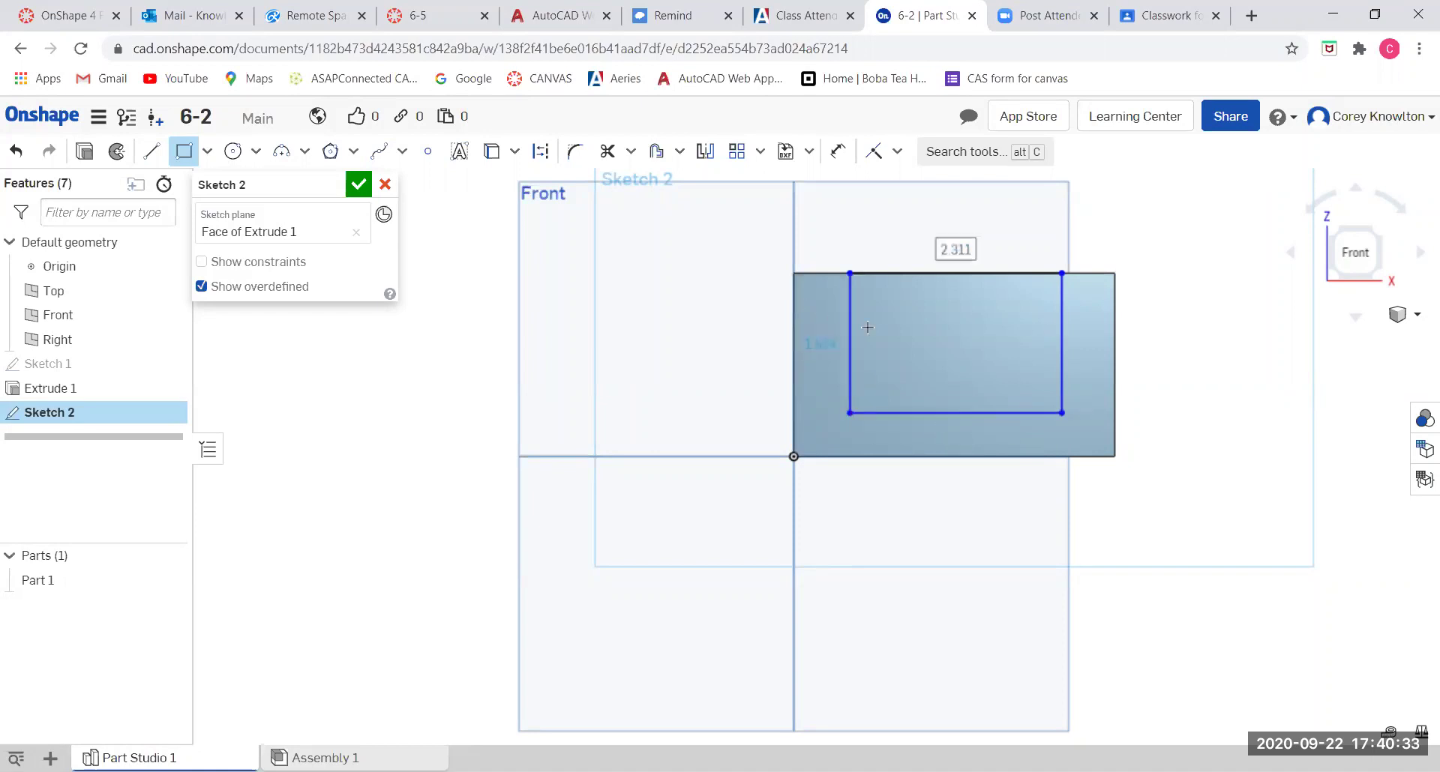
# Set the rectangle 0.5 in from the face's left and right edges.
pyautogui.click(836, 153)
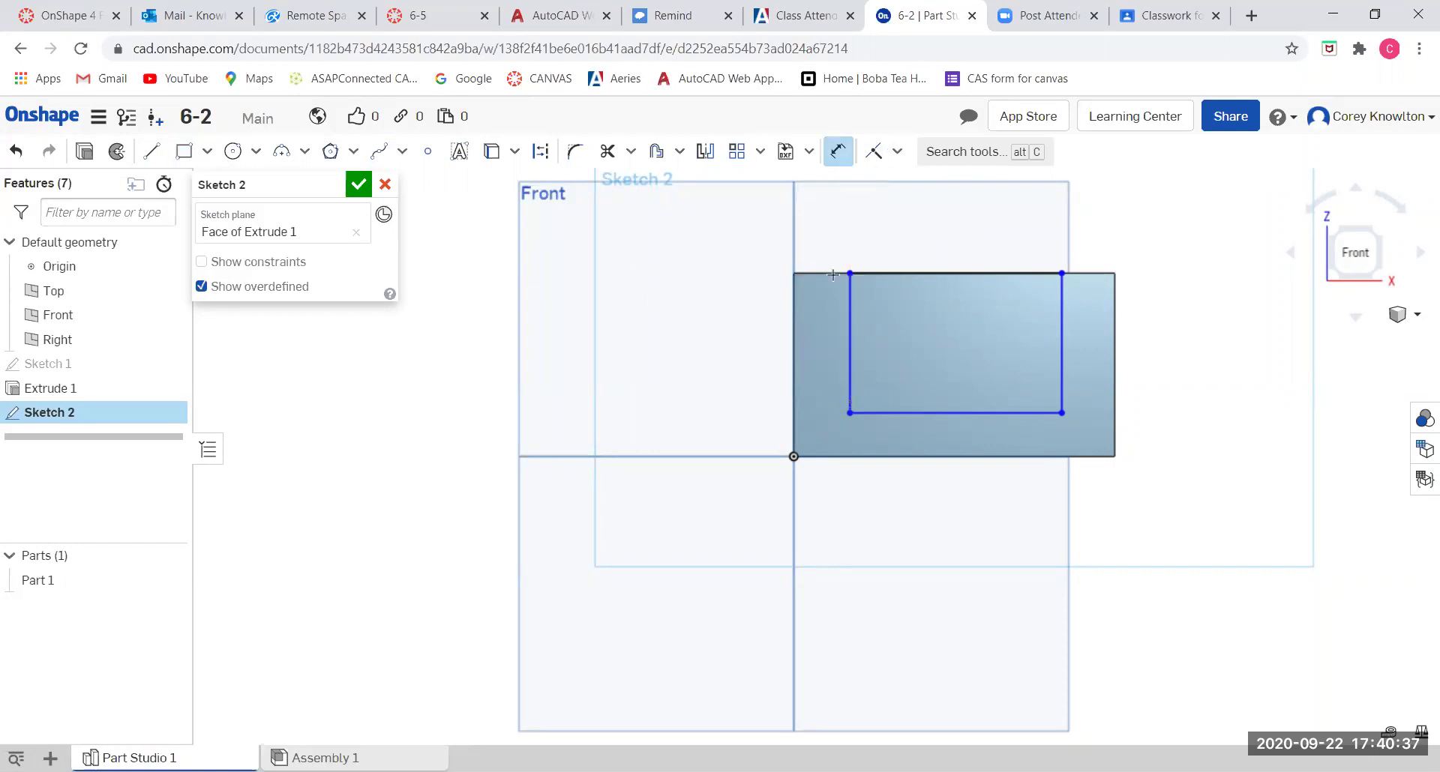
pyautogui.click(848, 313)
pyautogui.click(793, 318)
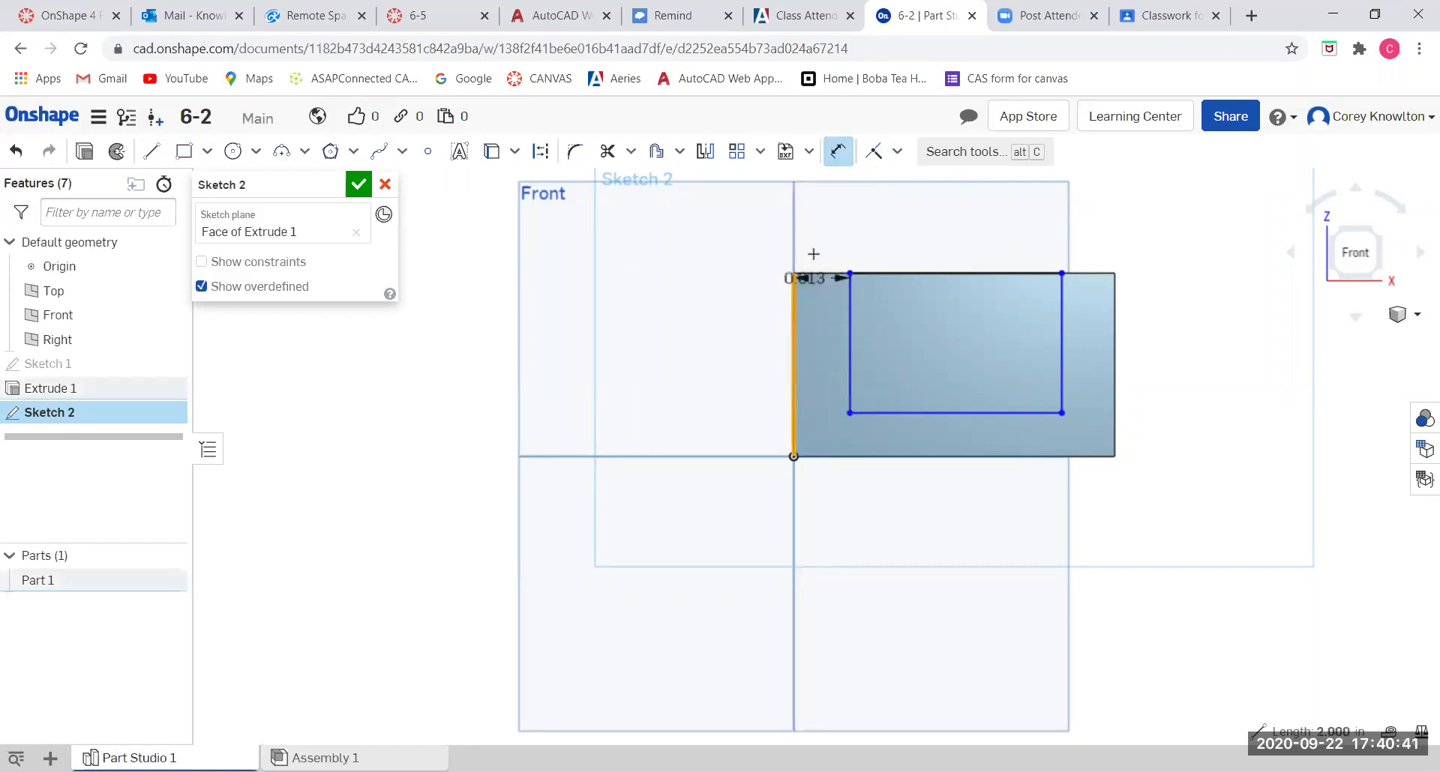
pyautogui.click(815, 233)
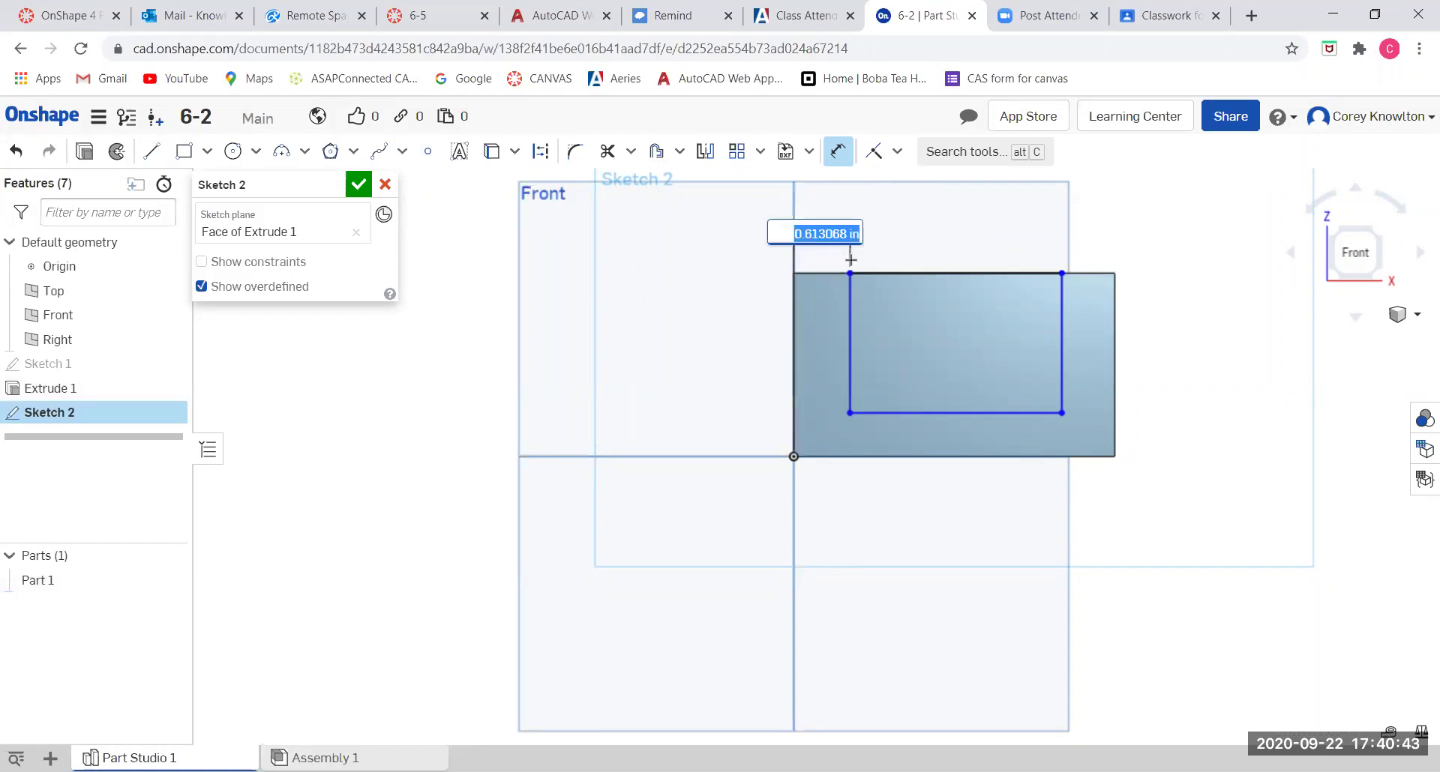
pyautogui.write('.5')
pyautogui.press('Return')
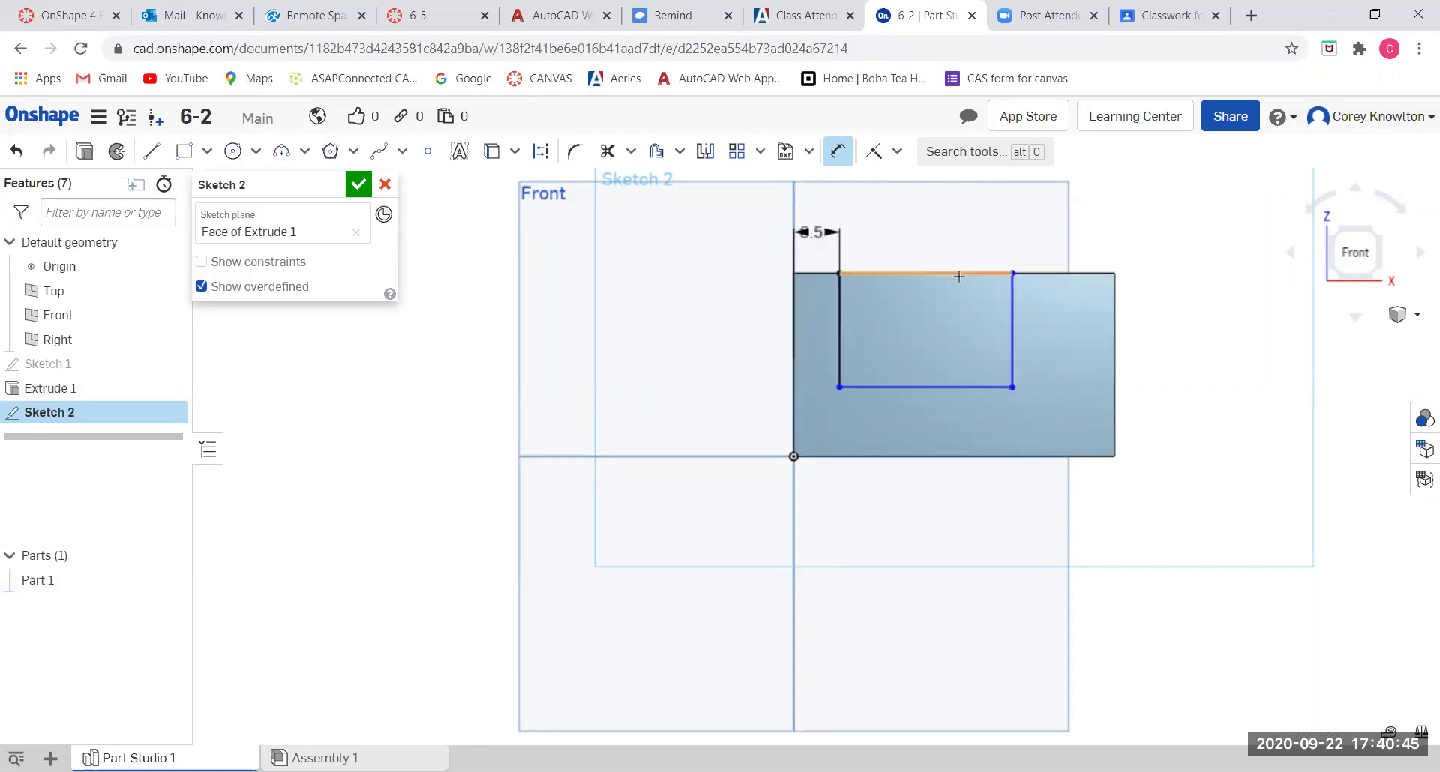
pyautogui.click(1012, 313)
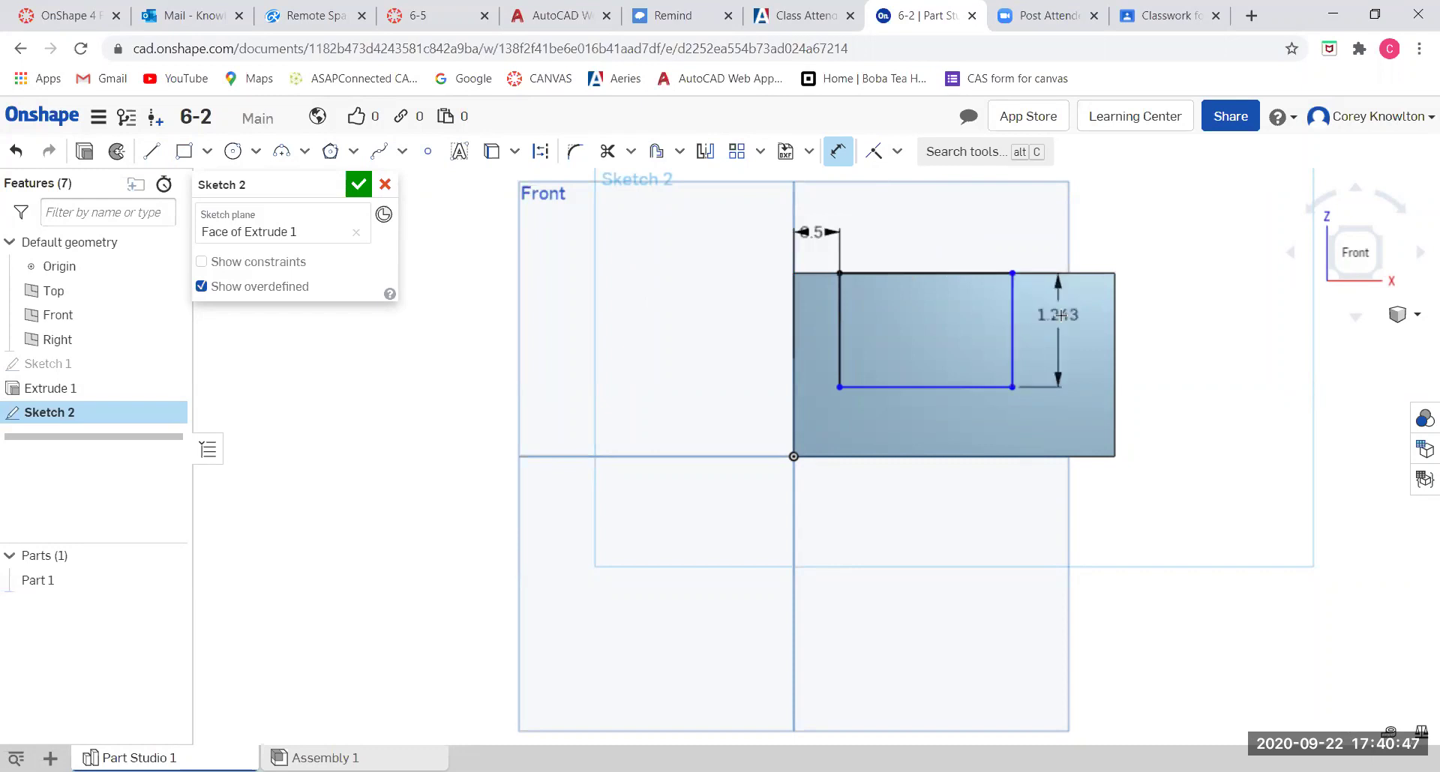
pyautogui.click(1114, 311)
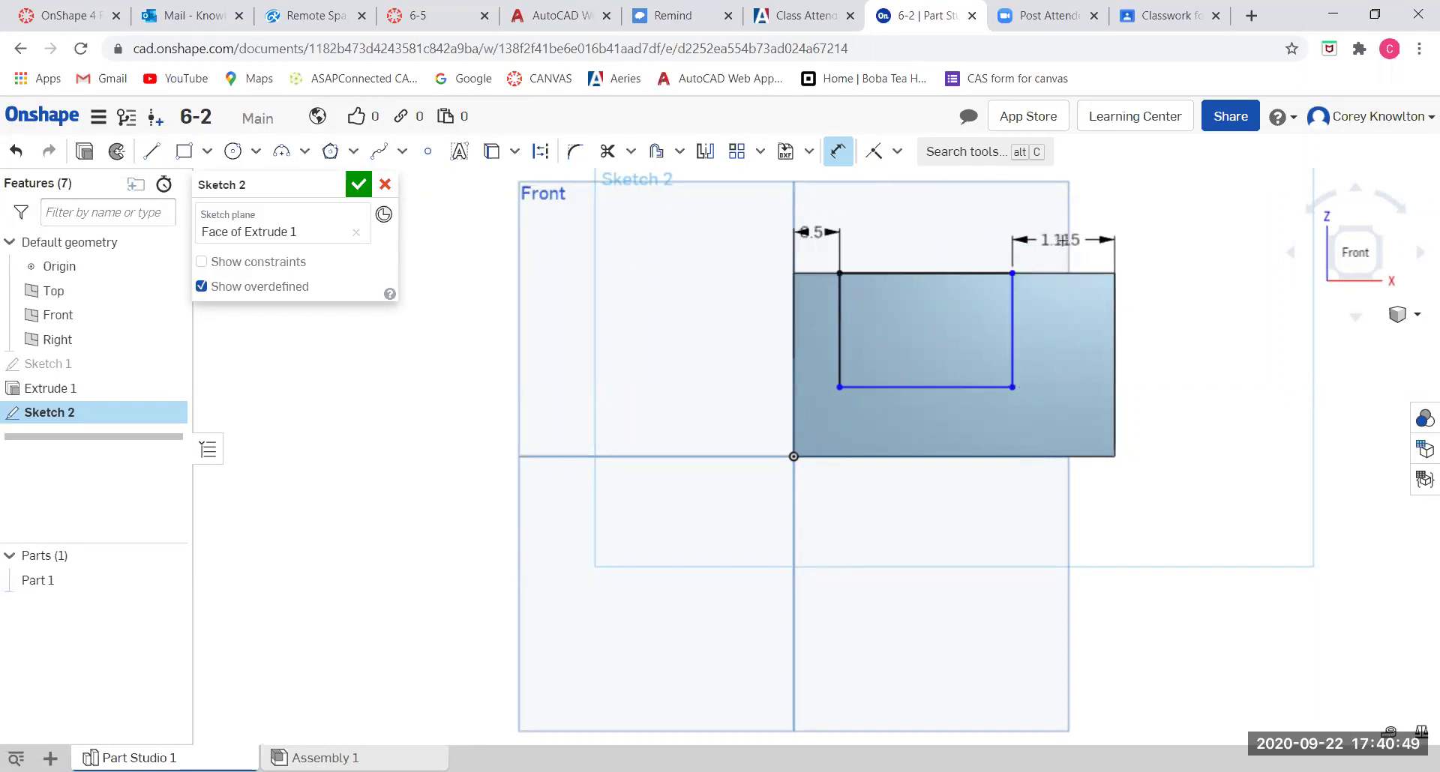
pyautogui.click(1066, 240)
pyautogui.write('.5')
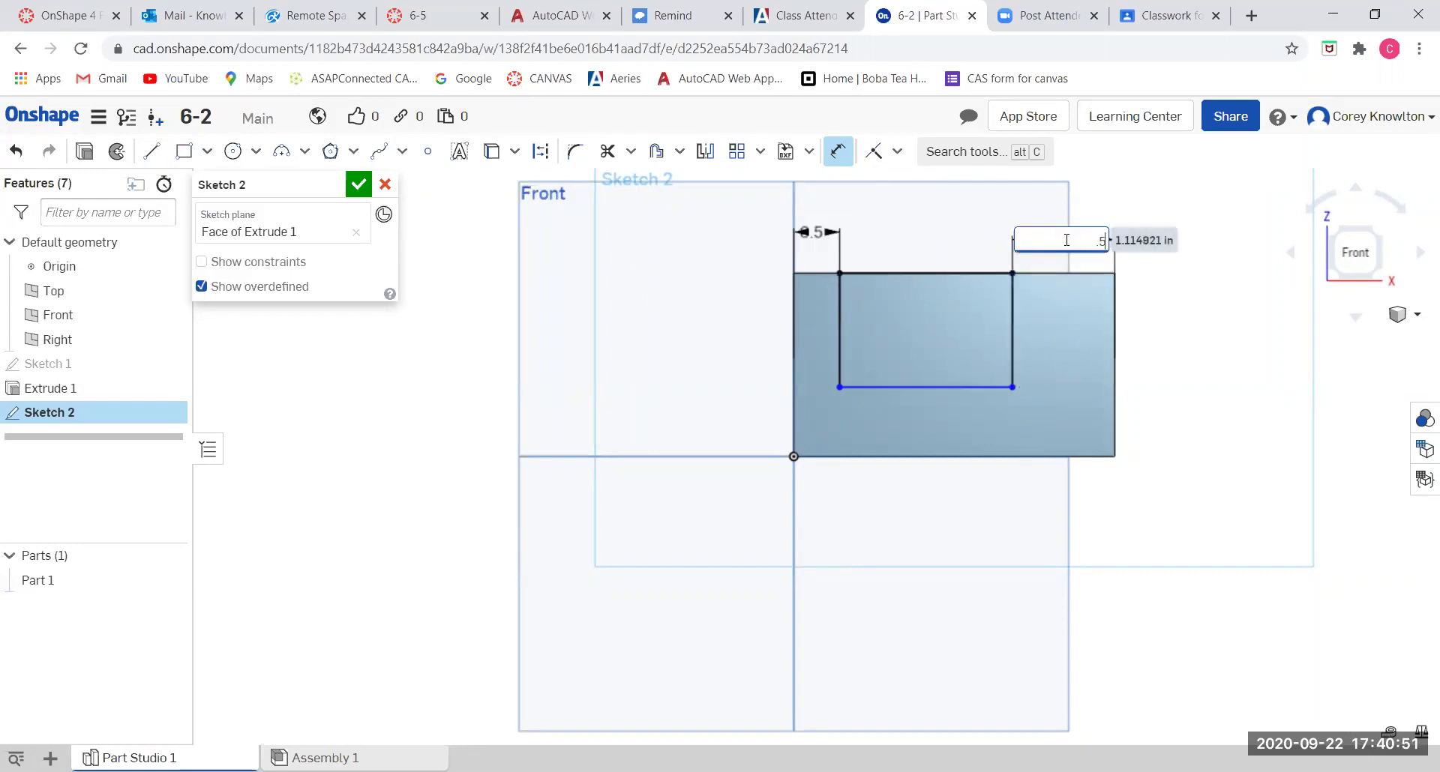
pyautogui.press('Return')
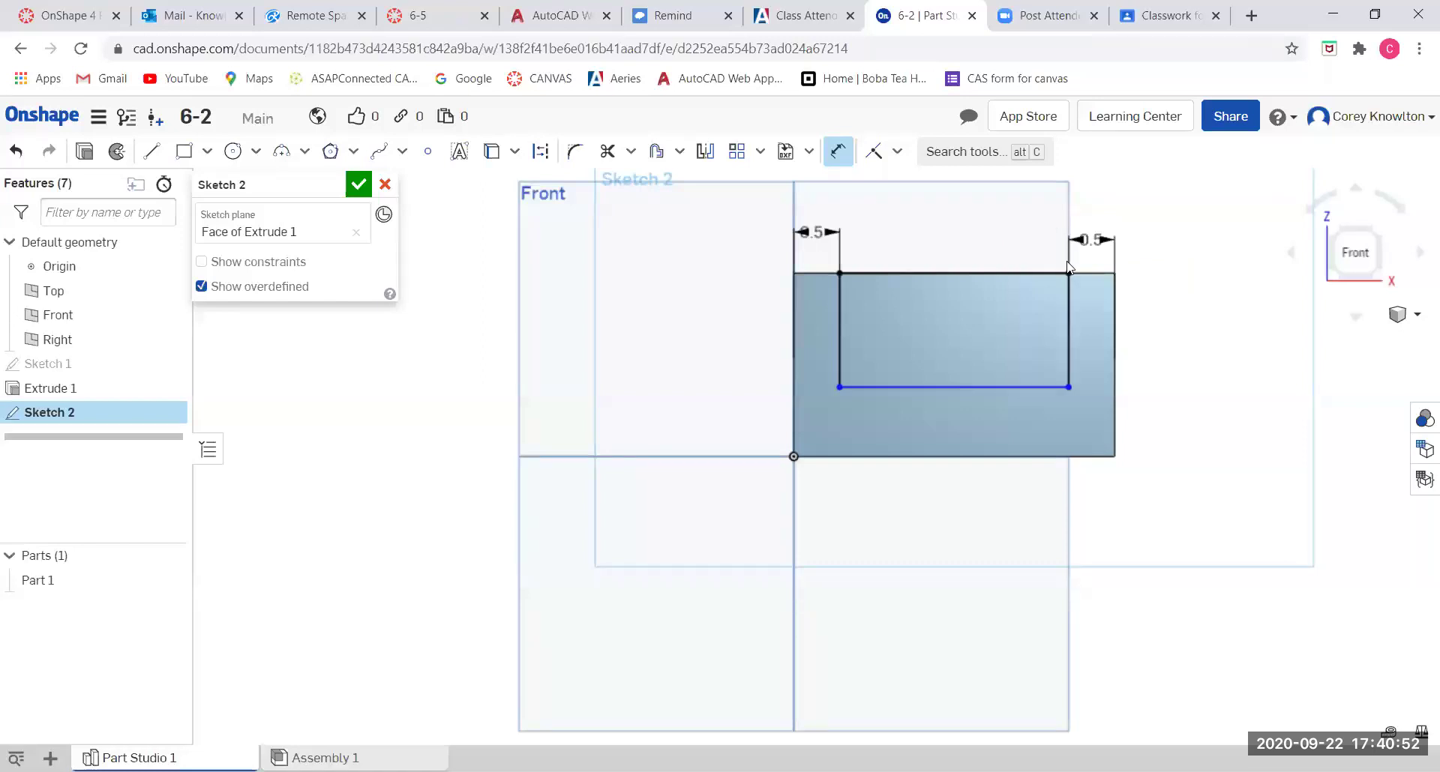
# Set the rectangle's bottom 0.5 above the part's bottom edge.
pyautogui.click(991, 387)
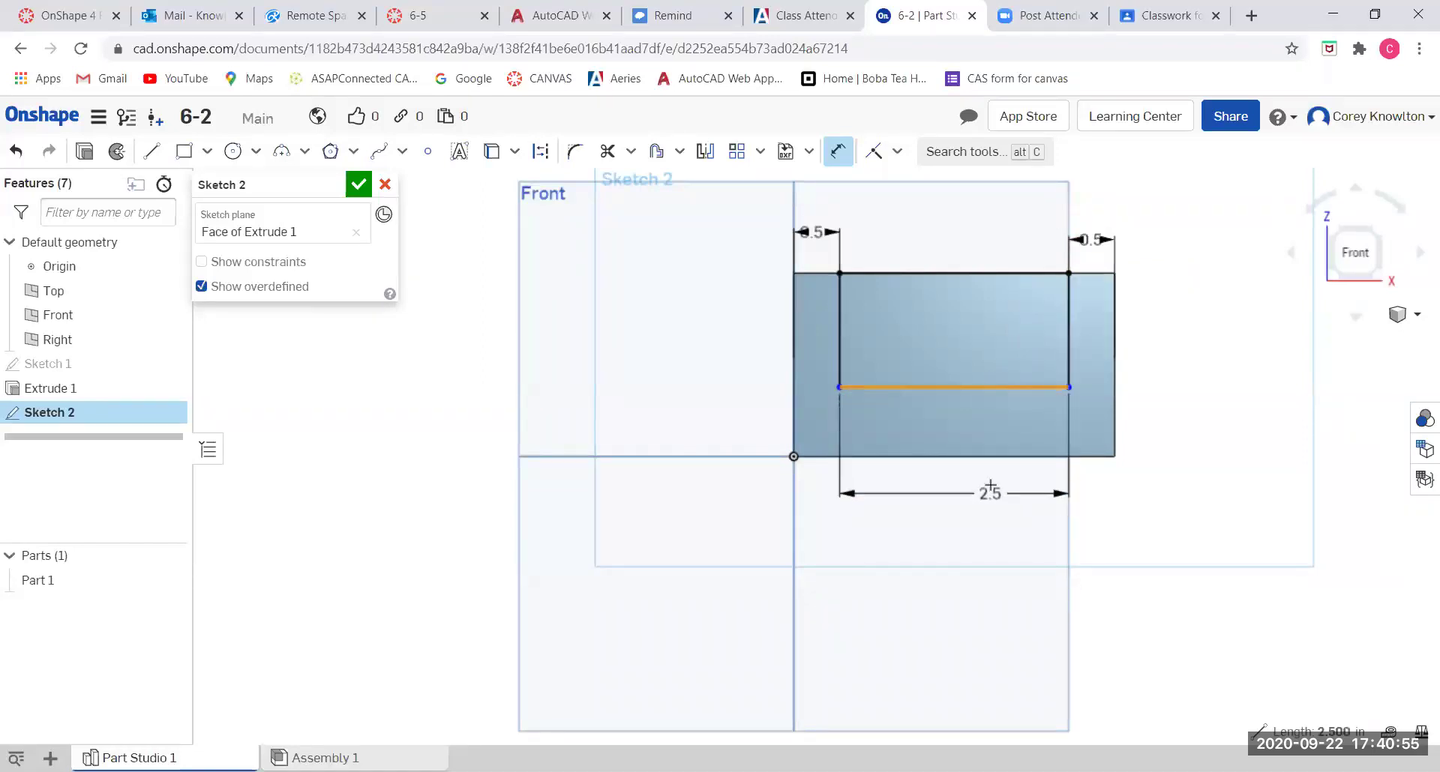
pyautogui.click(986, 456)
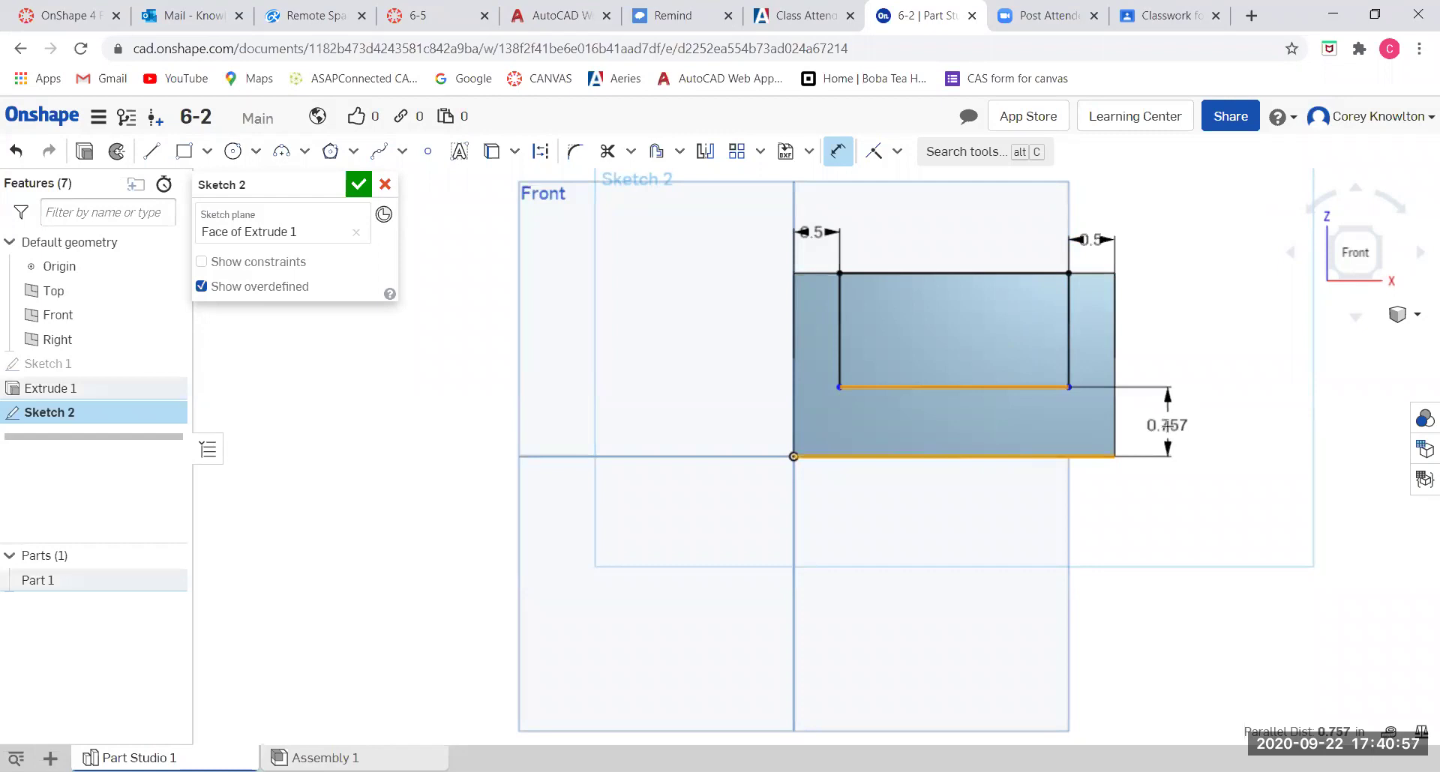
pyautogui.click(1168, 425)
pyautogui.press('BackSpace')
pyautogui.write('.5')
pyautogui.press('Return')
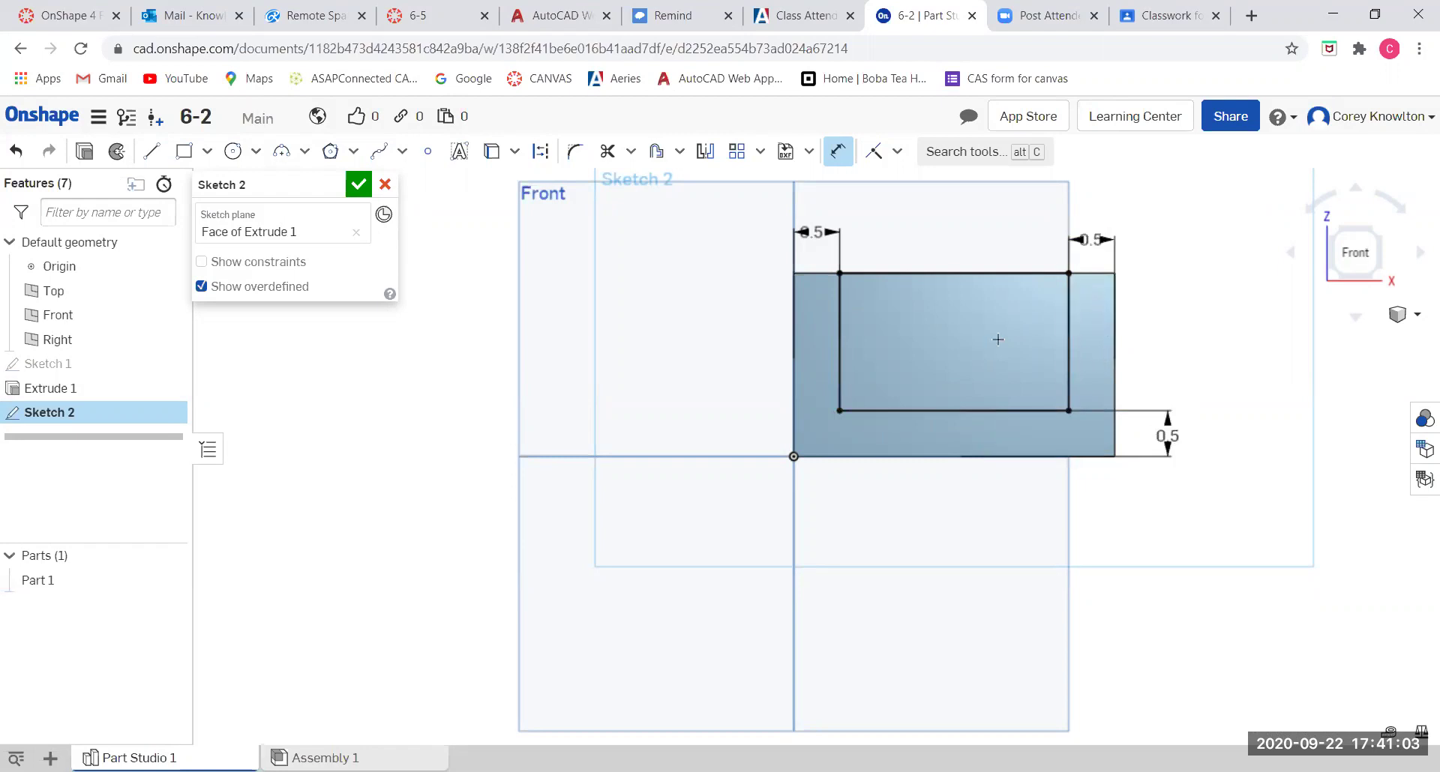
# Cut Sketch 2's rectangle with a Through all remove extrude, leaving a U-shaped channel.
pyautogui.click(357, 186)
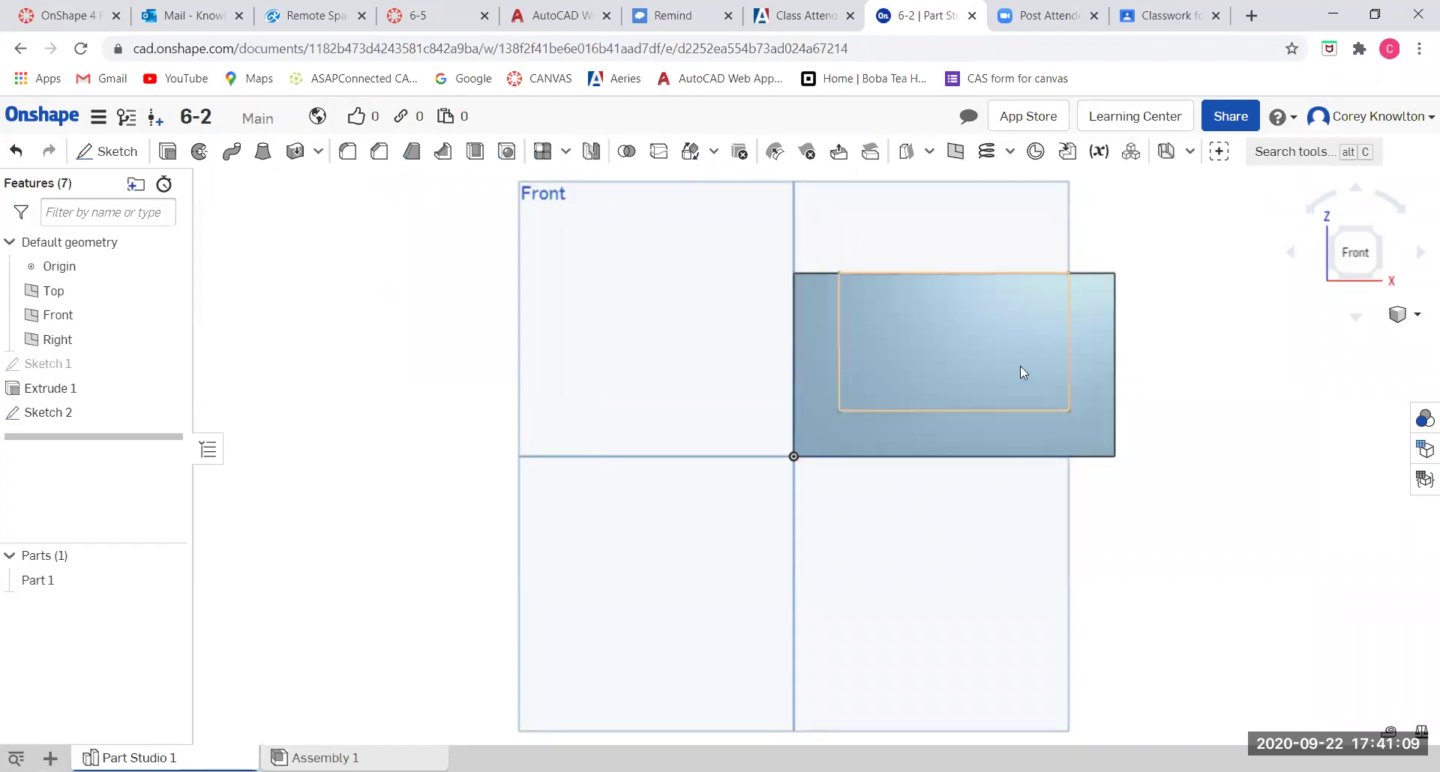
pyautogui.click(978, 335)
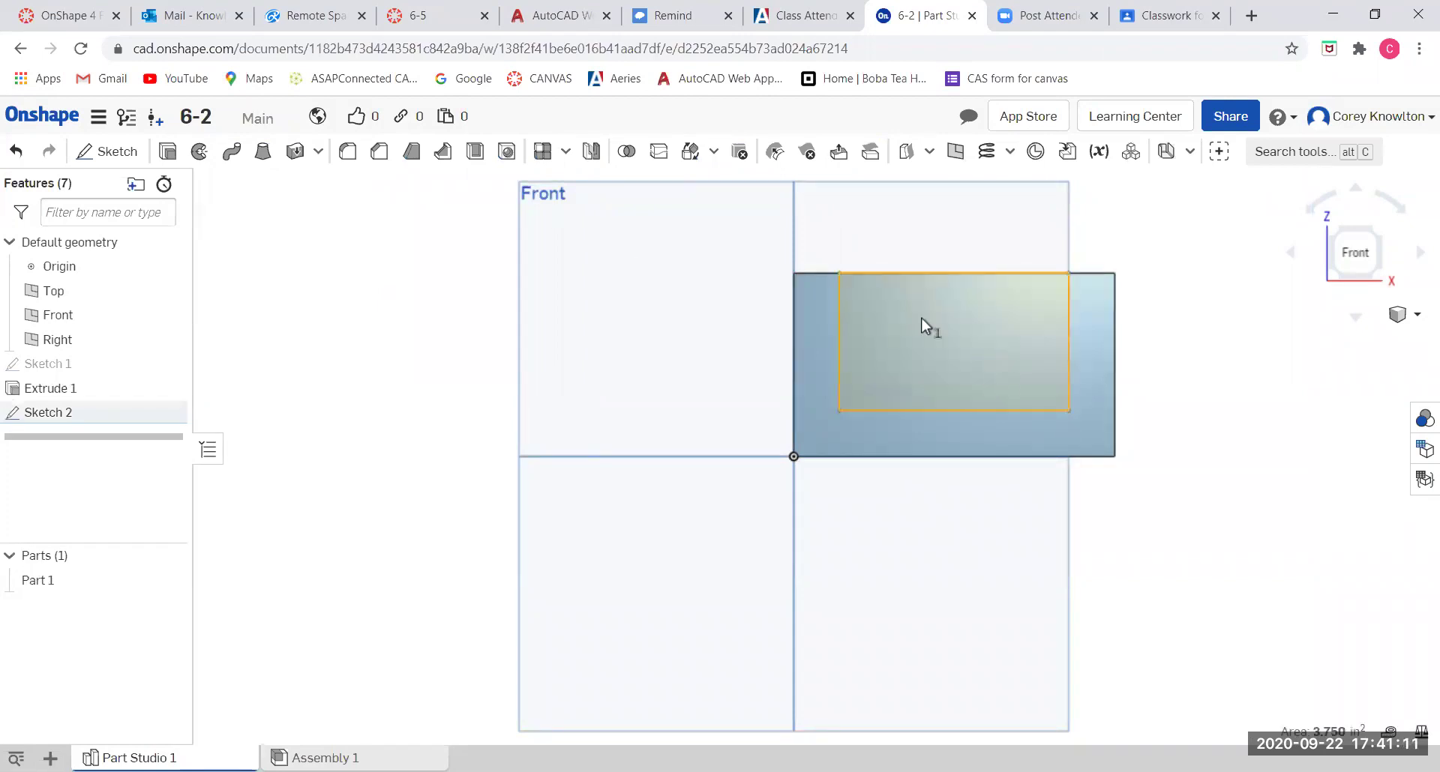
pyautogui.click(168, 151)
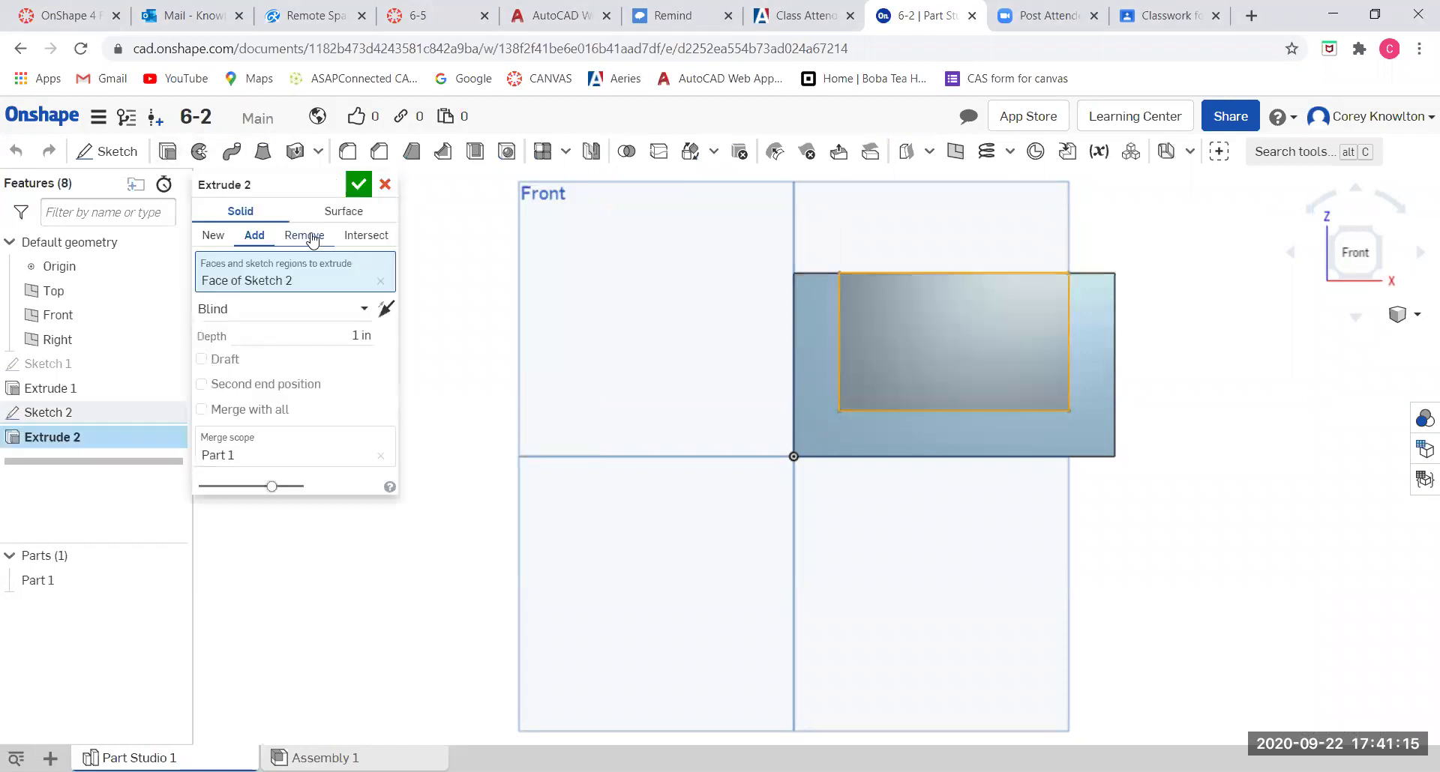
pyautogui.click(304, 234)
pyautogui.hotkey('shift', '7')
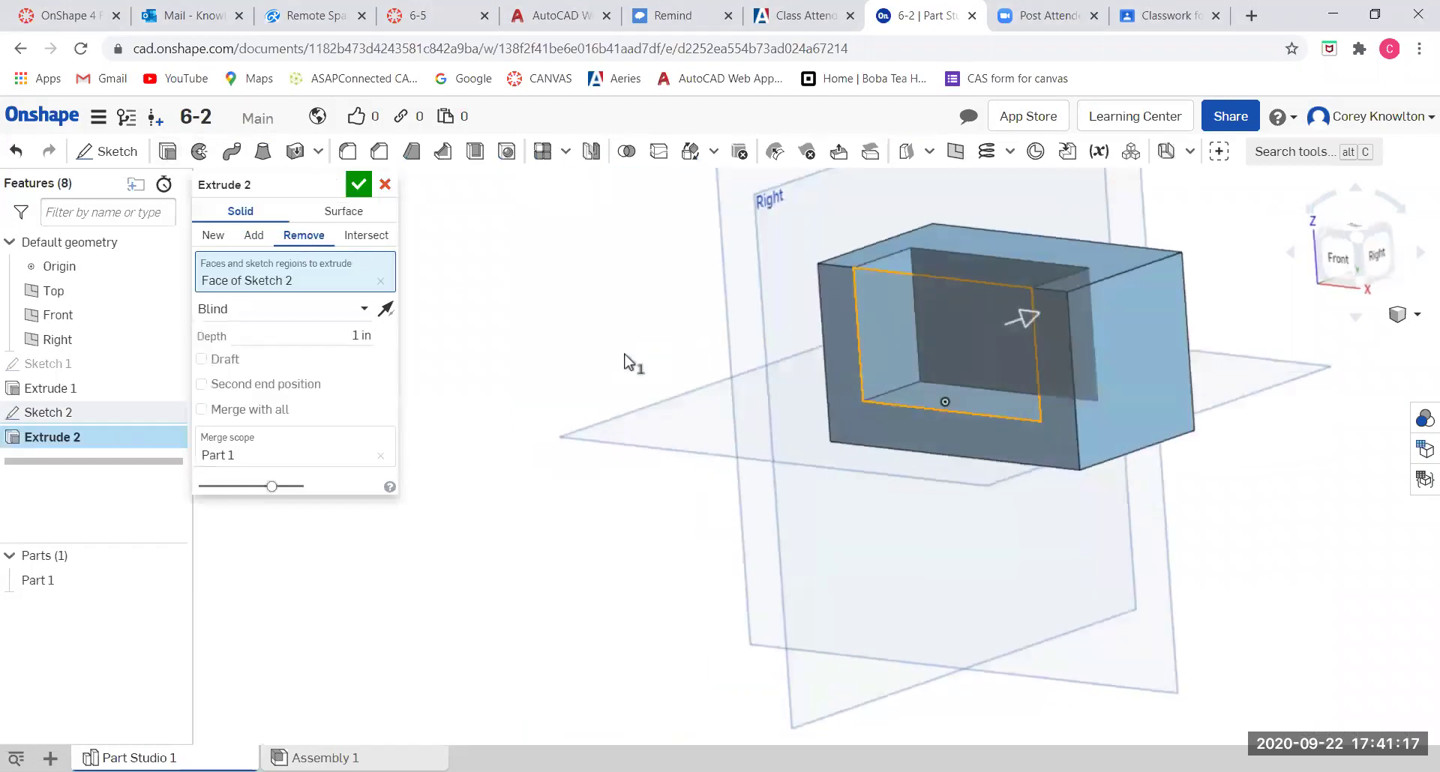
pyautogui.click(233, 312)
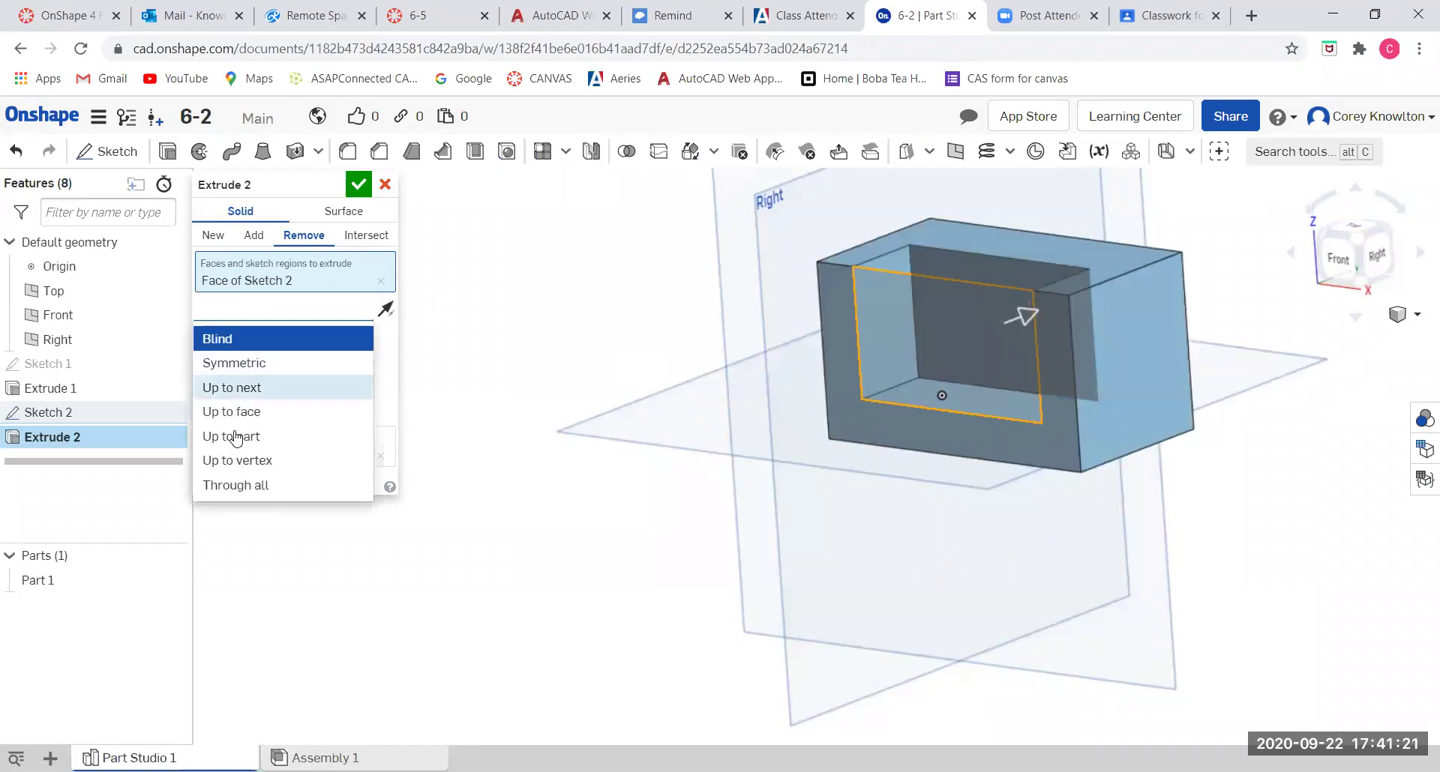
pyautogui.click(236, 486)
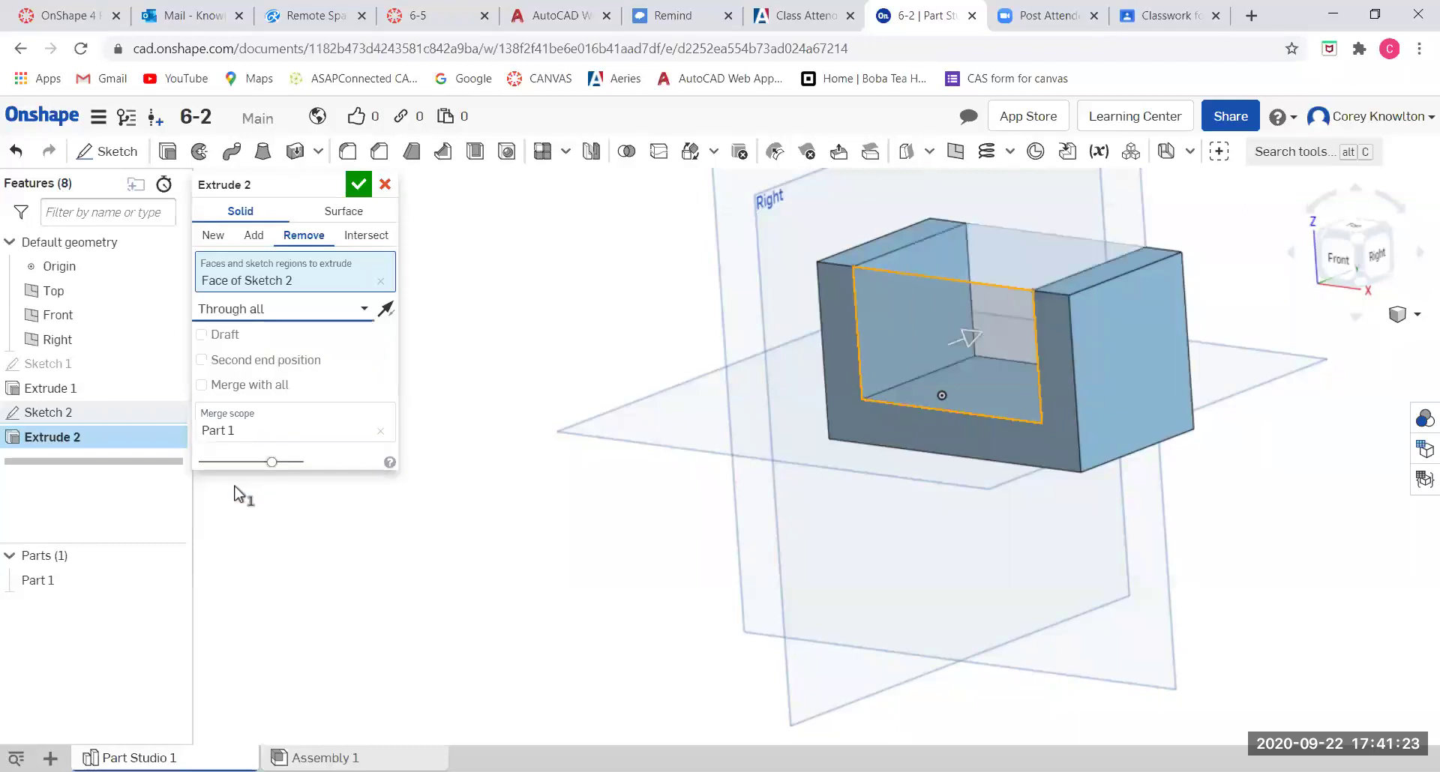
pyautogui.click(359, 184)
pyautogui.moveTo(527, 372)
pyautogui.mouseDown(button='right')
pyautogui.moveTo(553, 372)
pyautogui.moveTo(534, 369)
pyautogui.mouseUp(button='right')
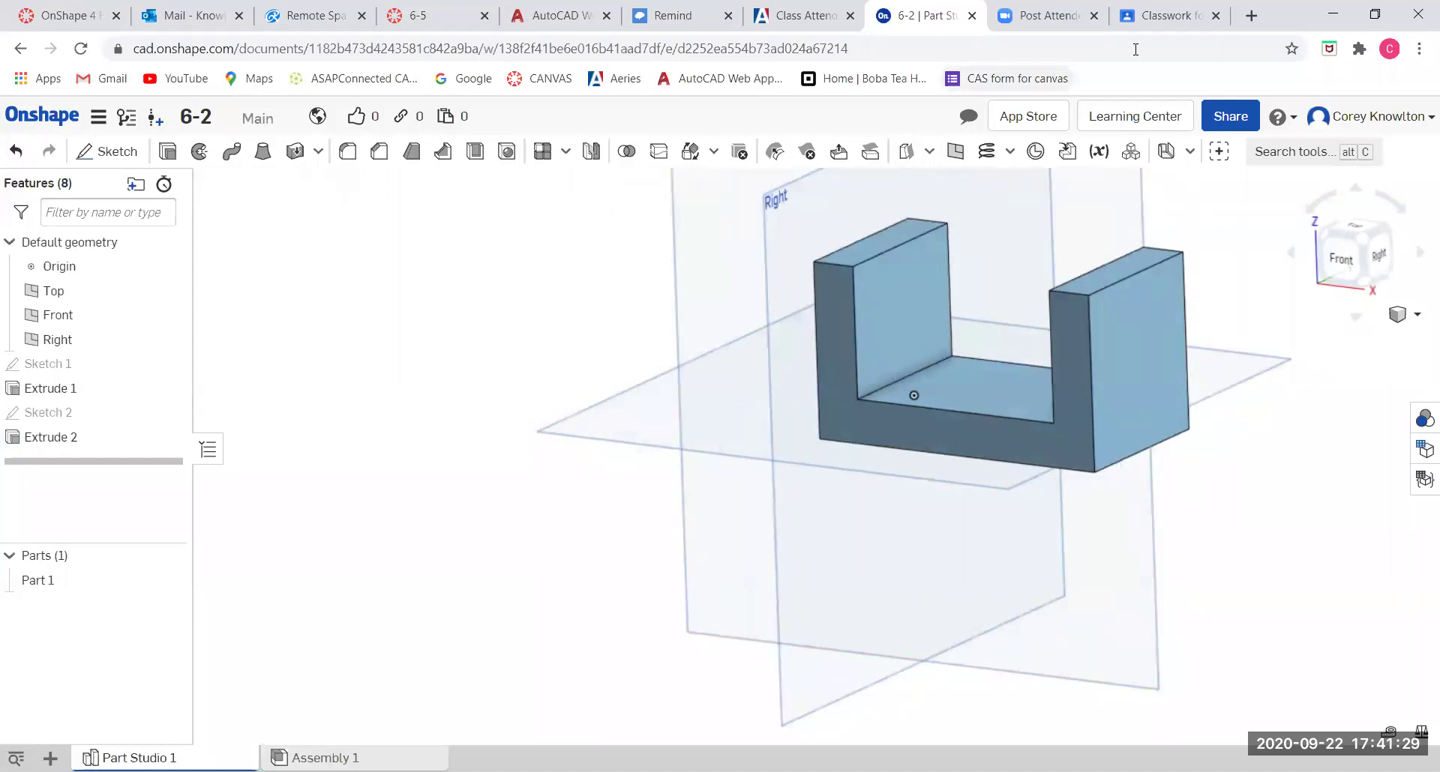
pyautogui.click(1148, 19)
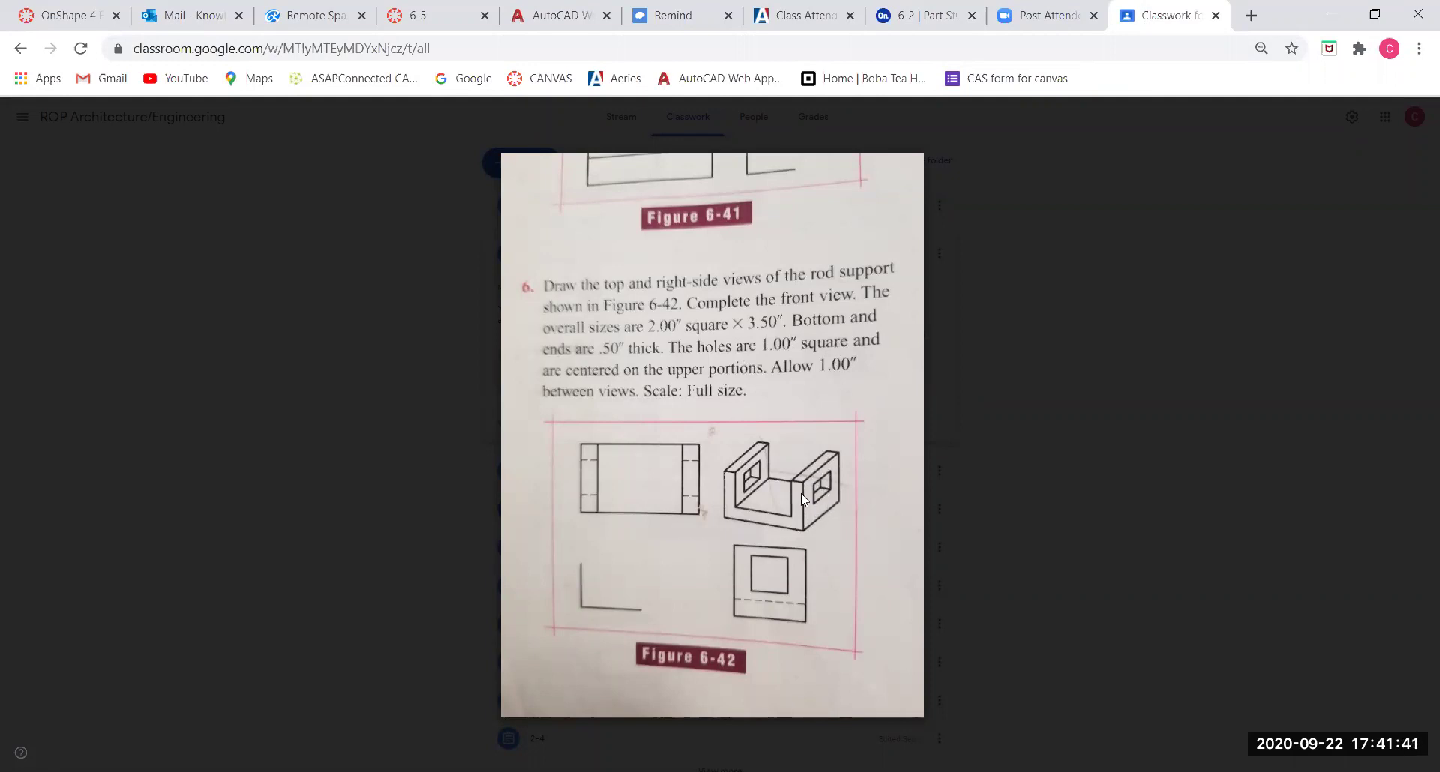
pyautogui.click(928, 17)
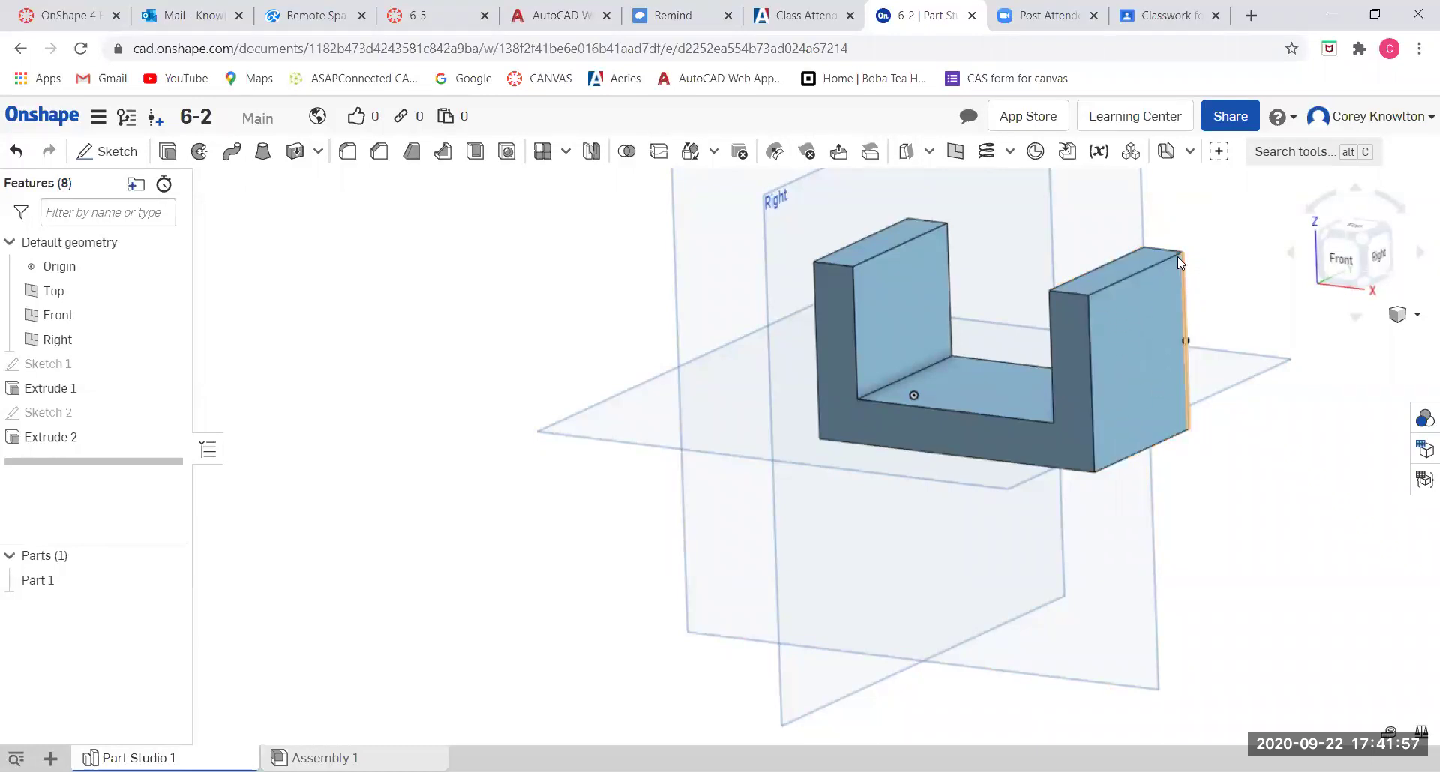
# Start Sketch 3 on the right upright's outer face, viewed straight on from the right.
pyautogui.click(1101, 335)
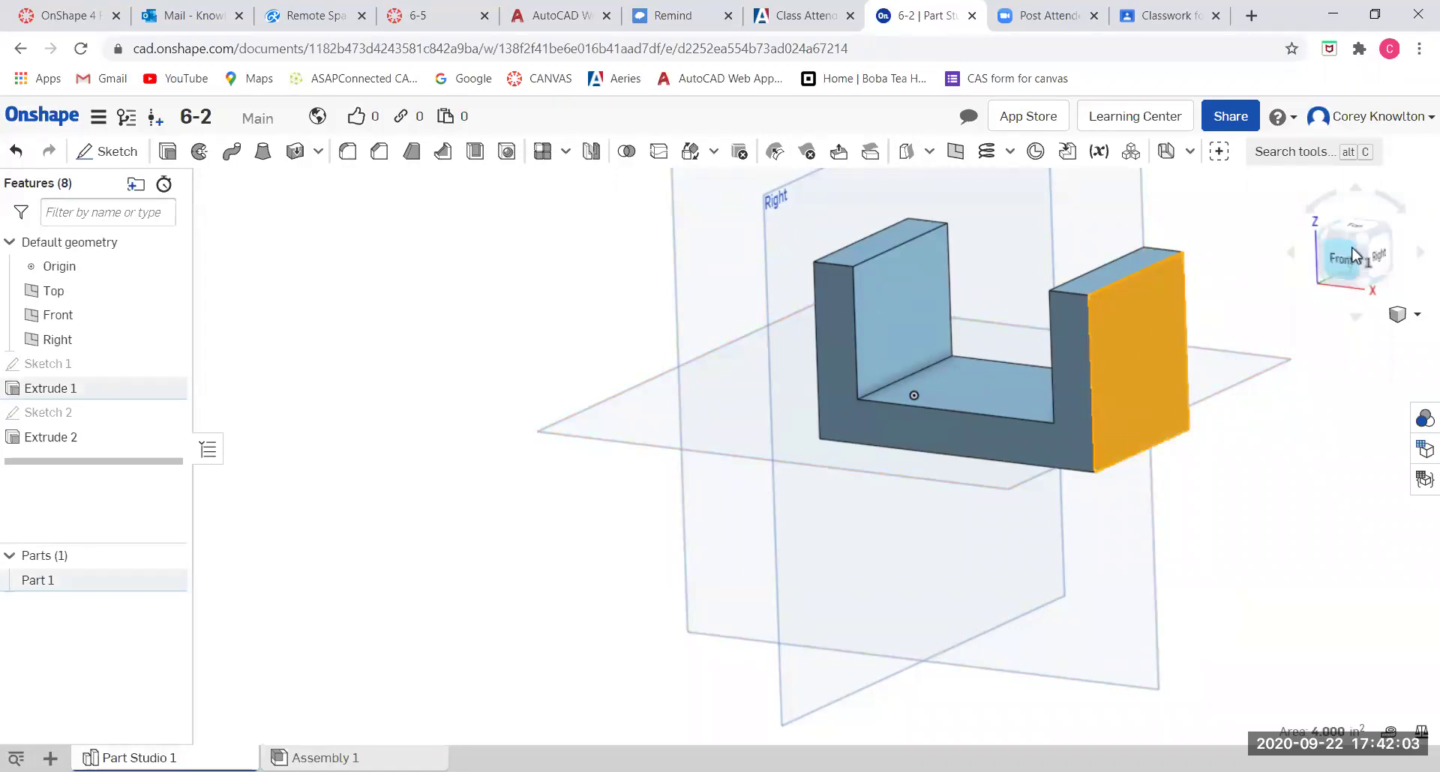
pyautogui.click(1379, 257)
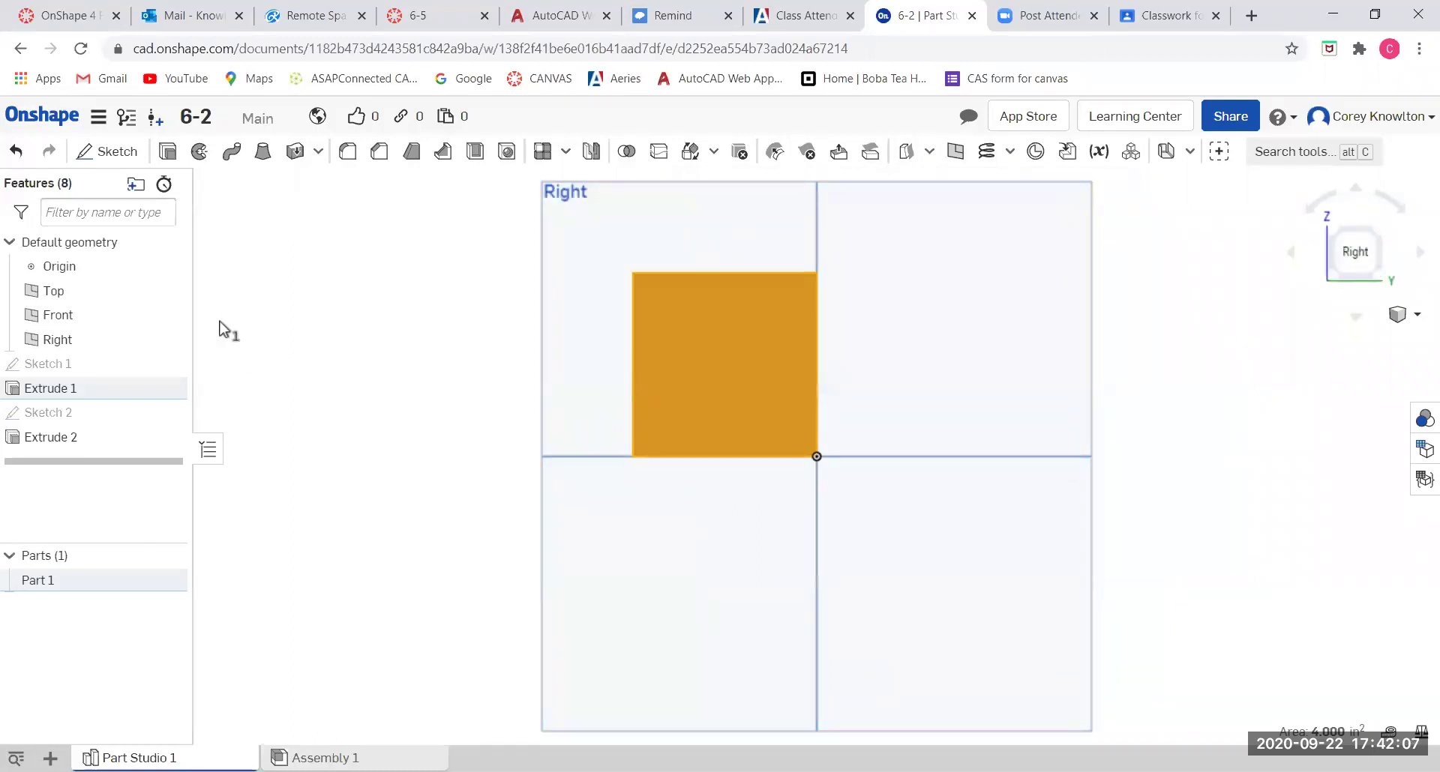
pyautogui.click(112, 153)
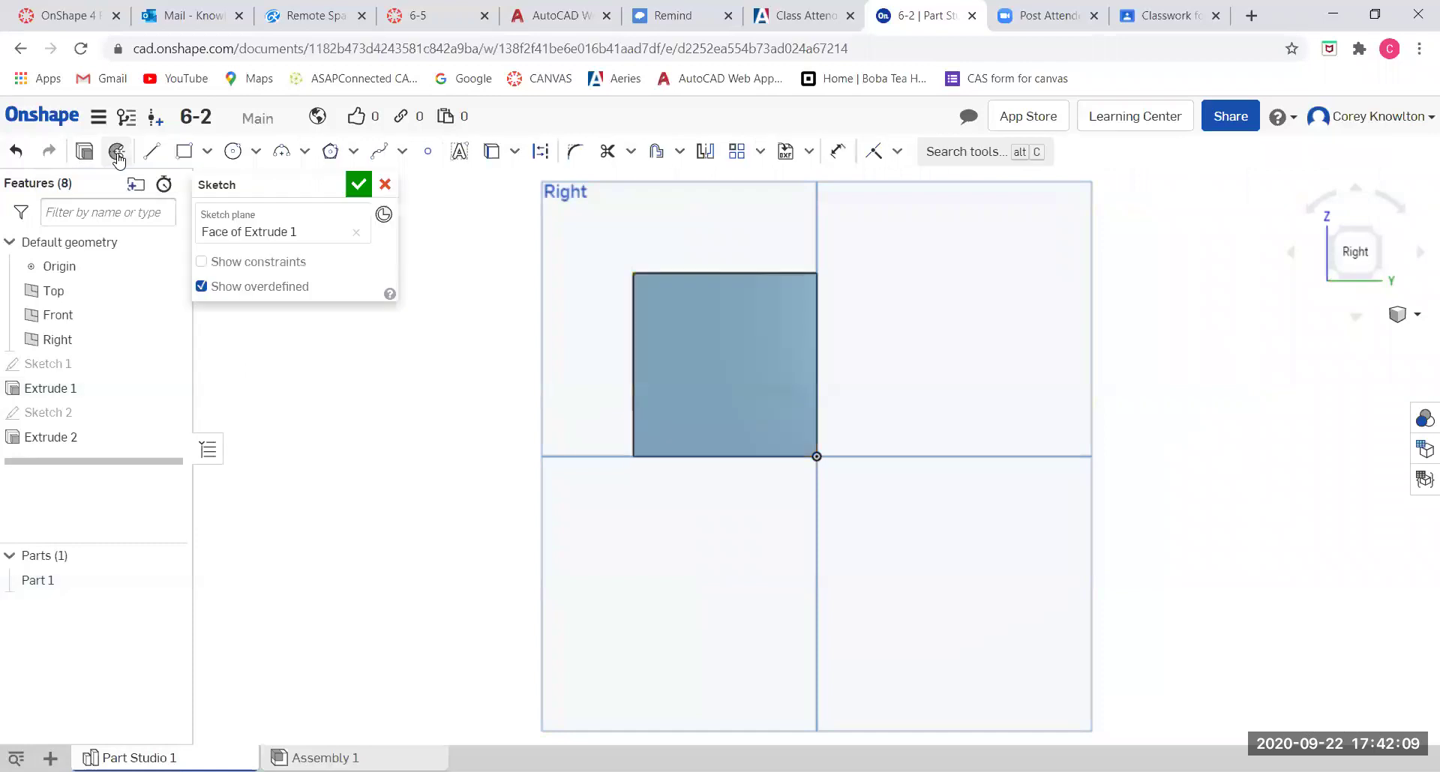
# Draw a rectangle on the upright's face and dimension it as a 1 × 1 square.
pyautogui.click(189, 155)
pyautogui.click(687, 312)
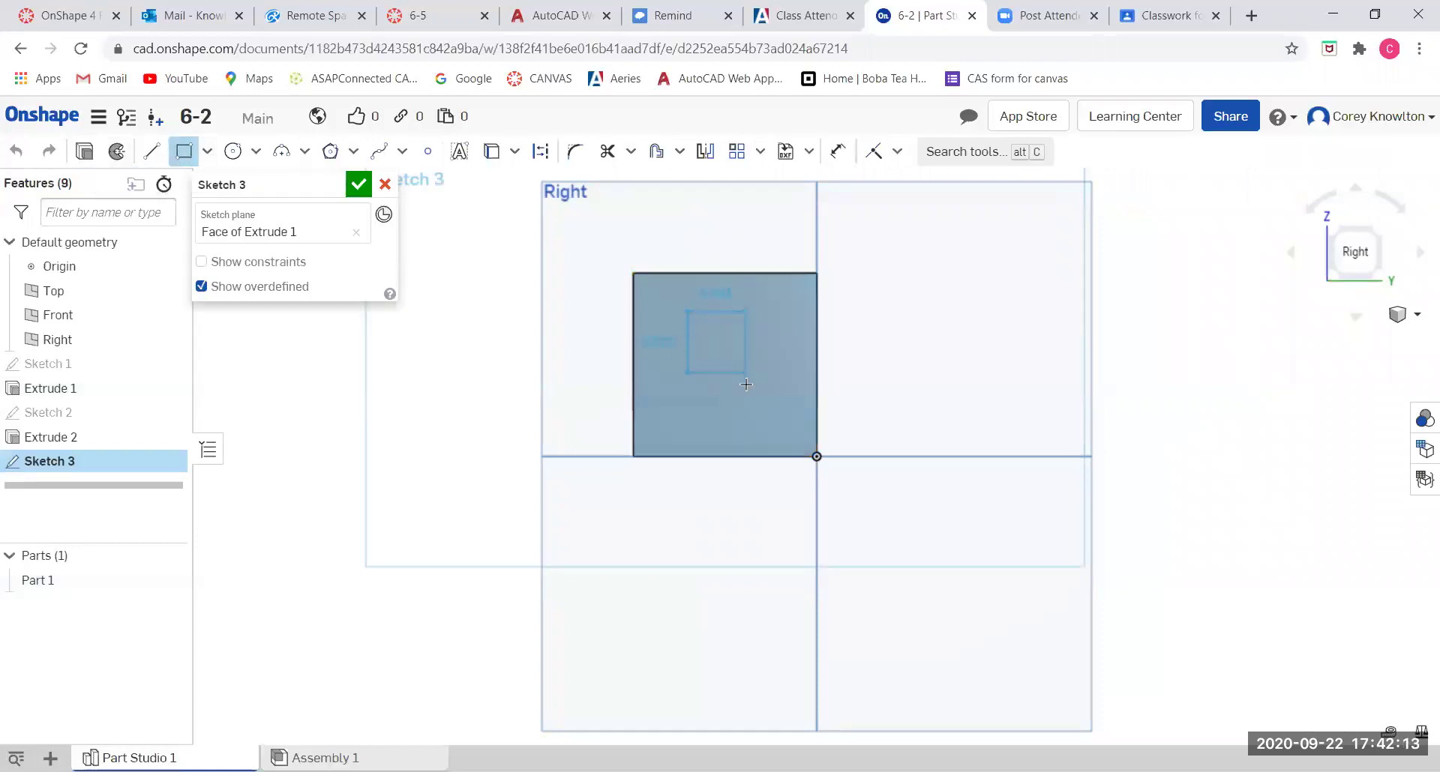
pyautogui.click(761, 387)
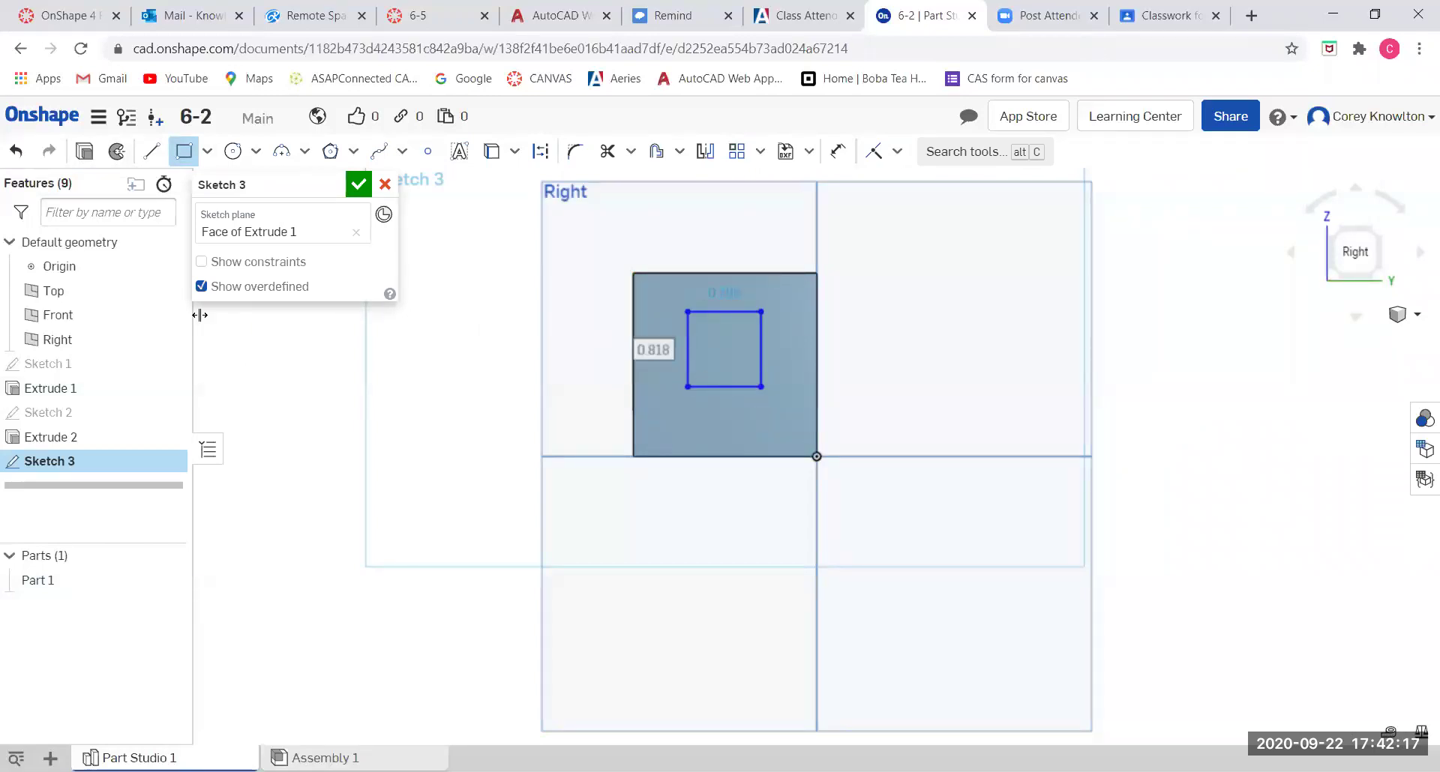
pyautogui.click(838, 151)
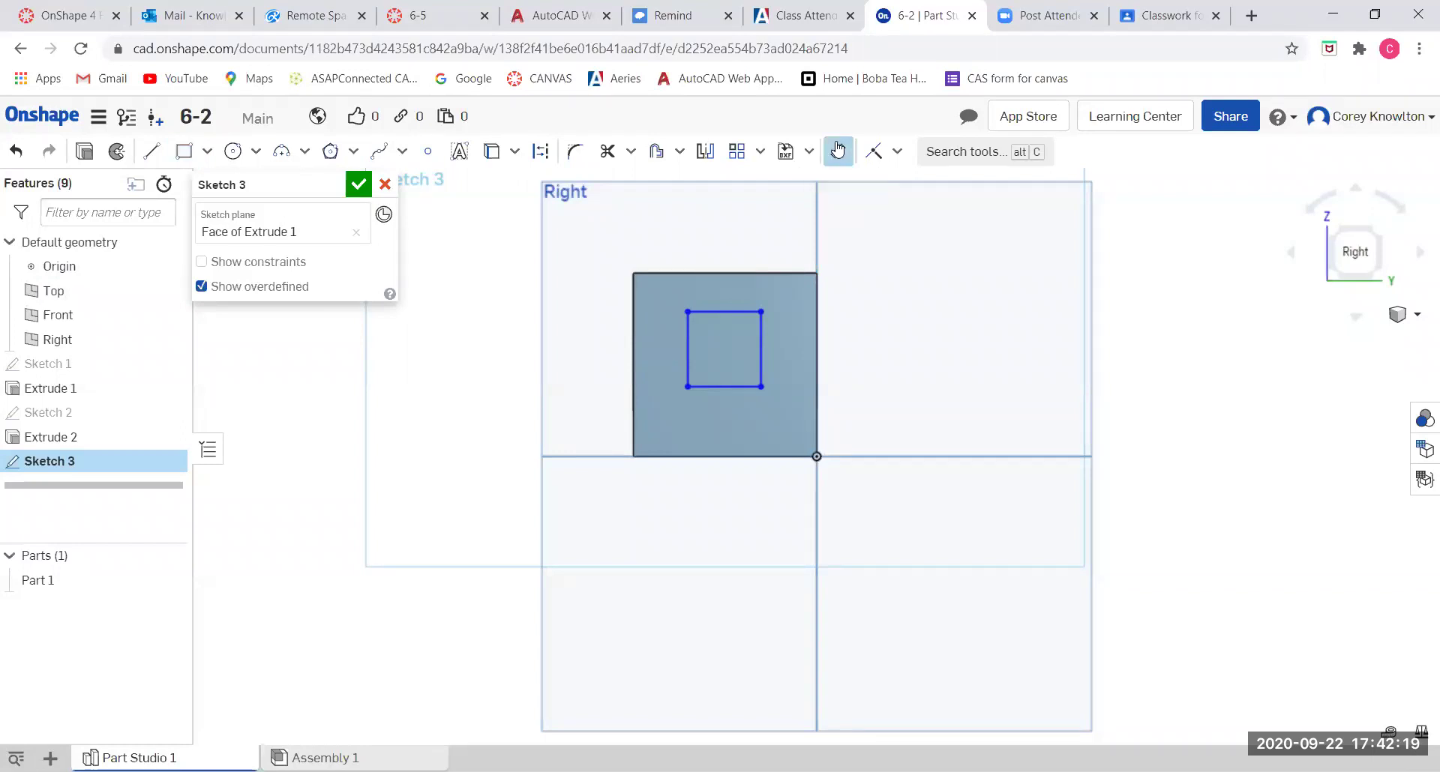
pyautogui.click(725, 304)
pyautogui.click(722, 294)
pyautogui.write('1')
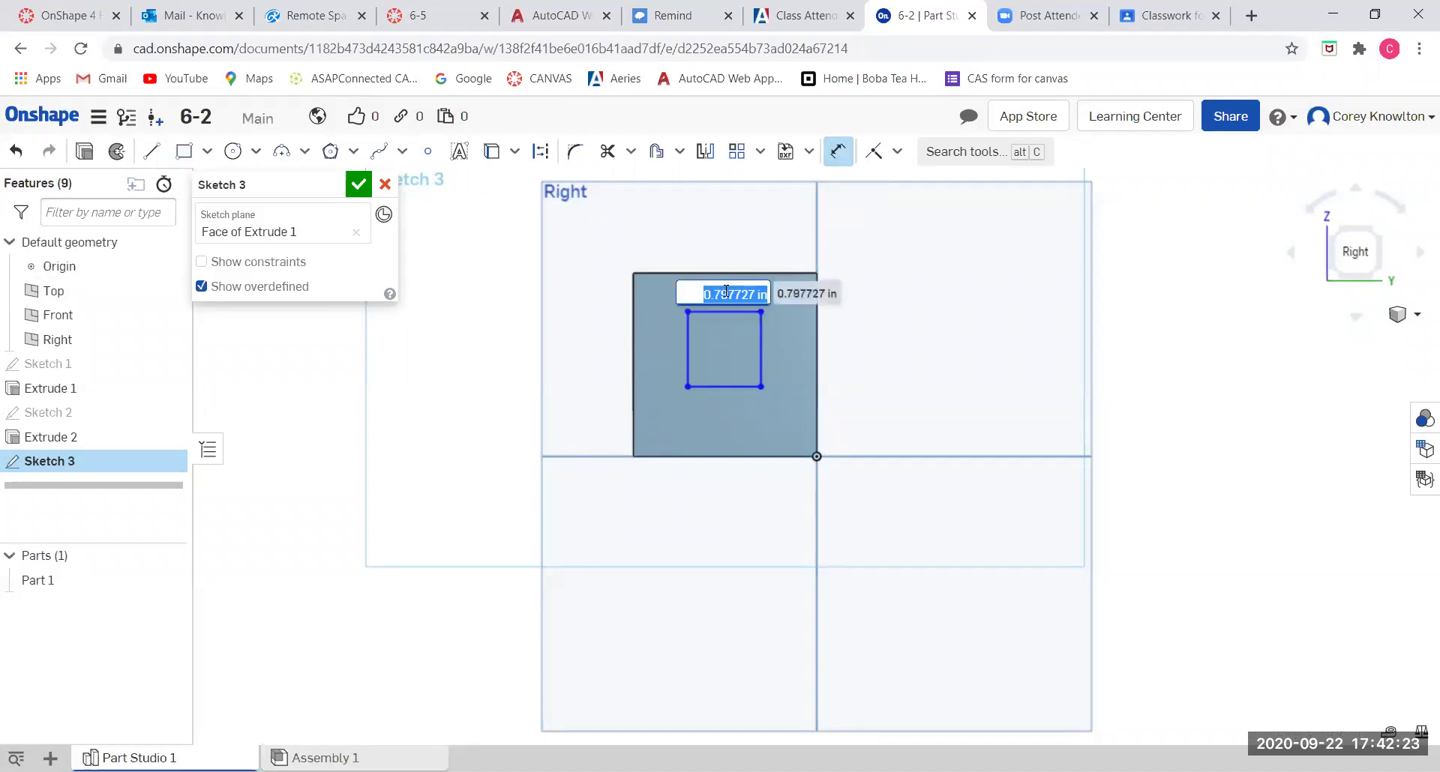
pyautogui.press('Return')
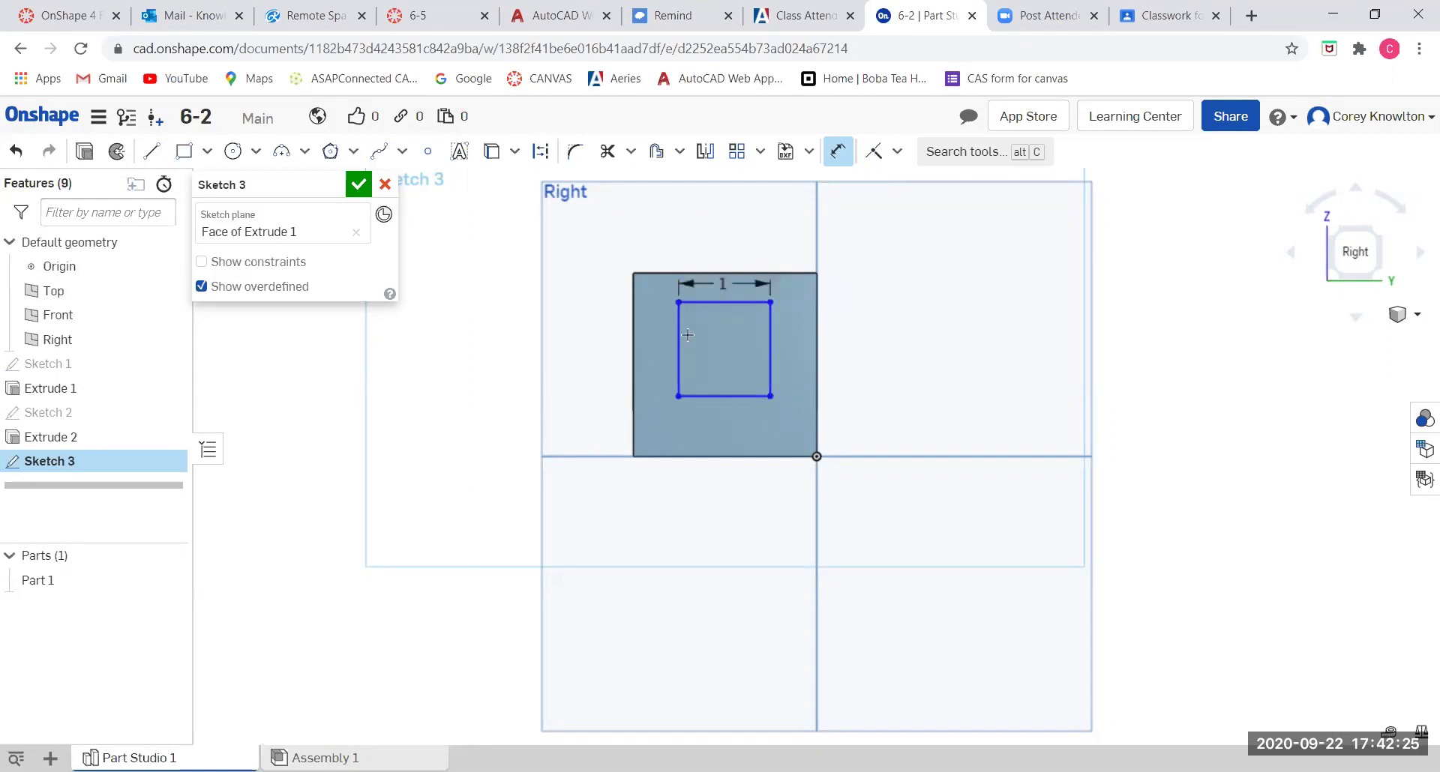
pyautogui.click(669, 344)
pyautogui.click(666, 344)
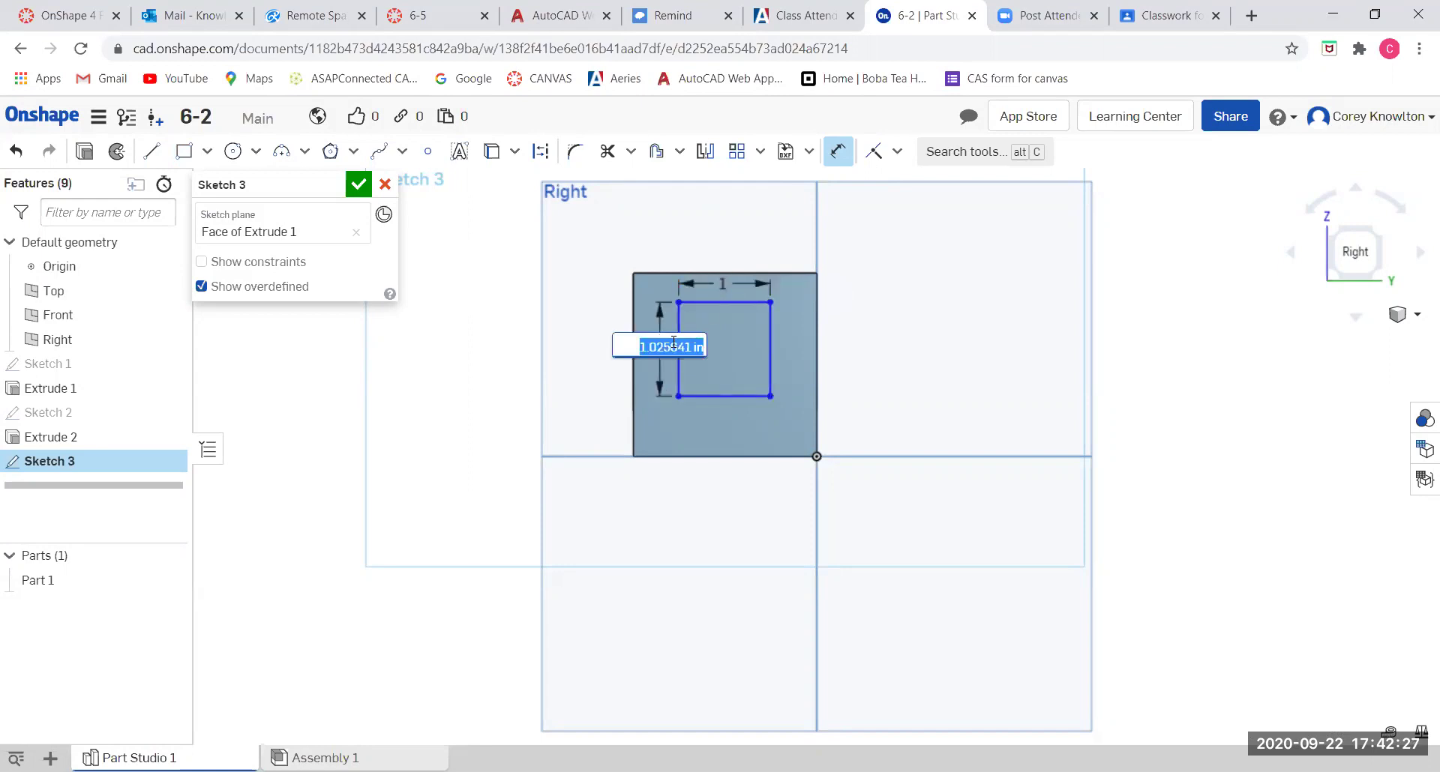
pyautogui.press('Return')
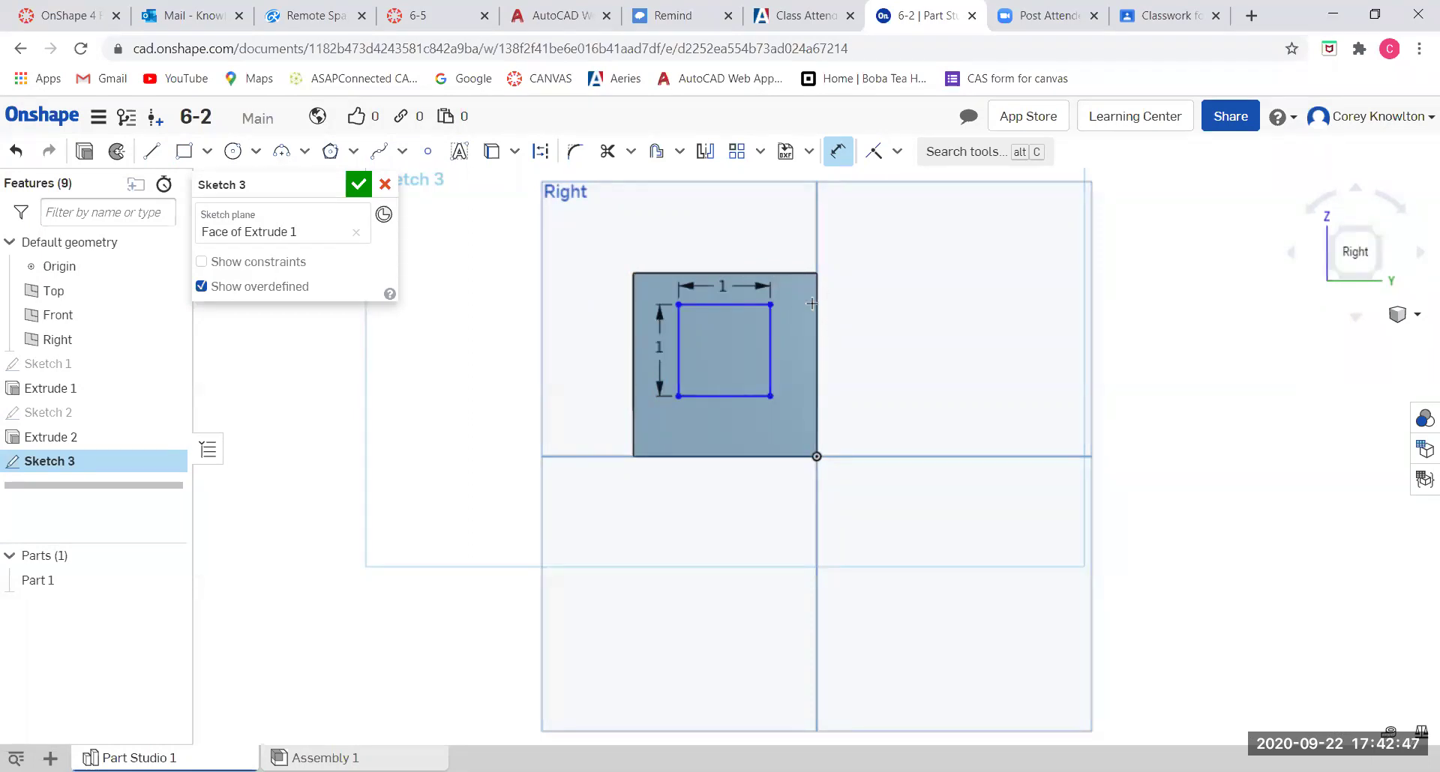
# Position the square 0.5 from the face's outer right edge and 0.25 below its top.
pyautogui.click(769, 332)
pyautogui.click(816, 330)
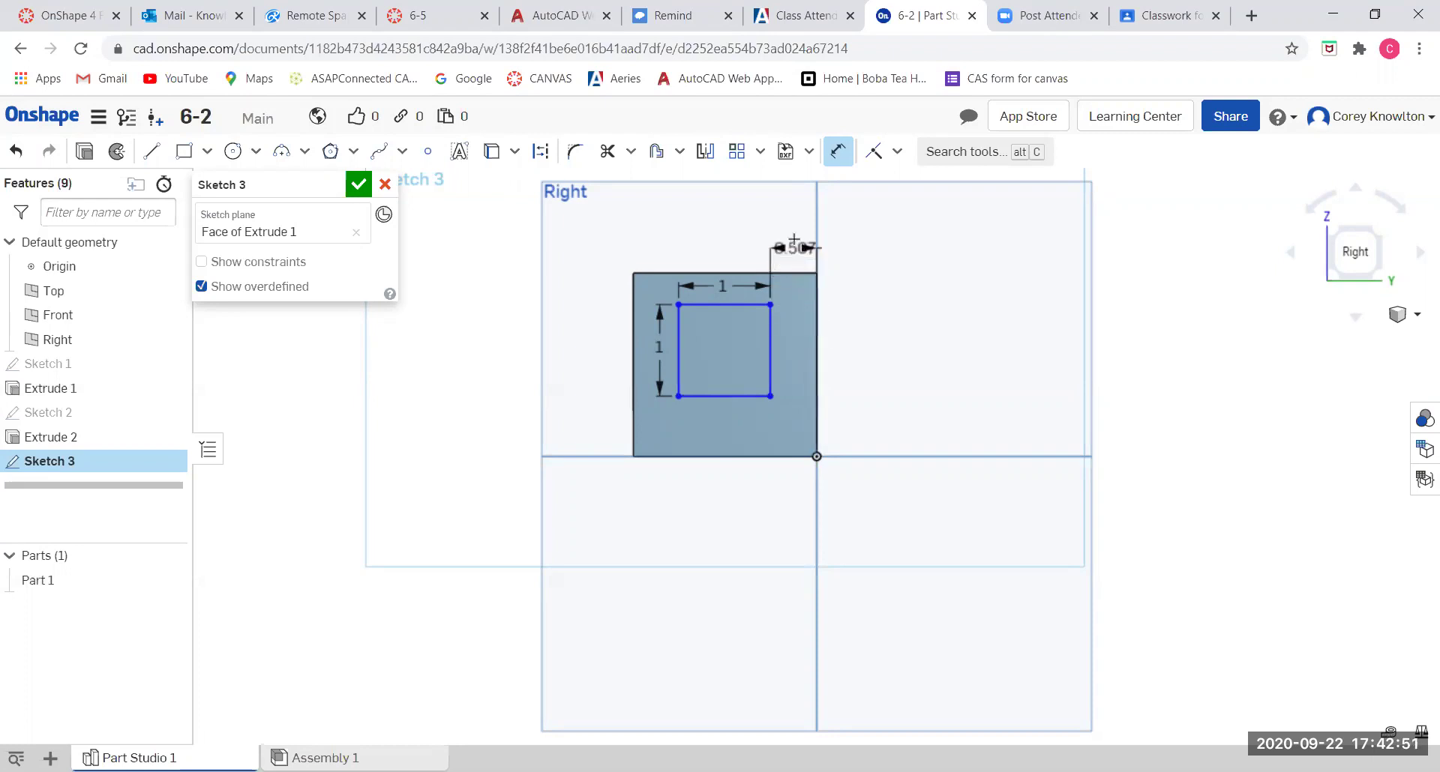
pyautogui.click(795, 237)
pyautogui.write('0.5')
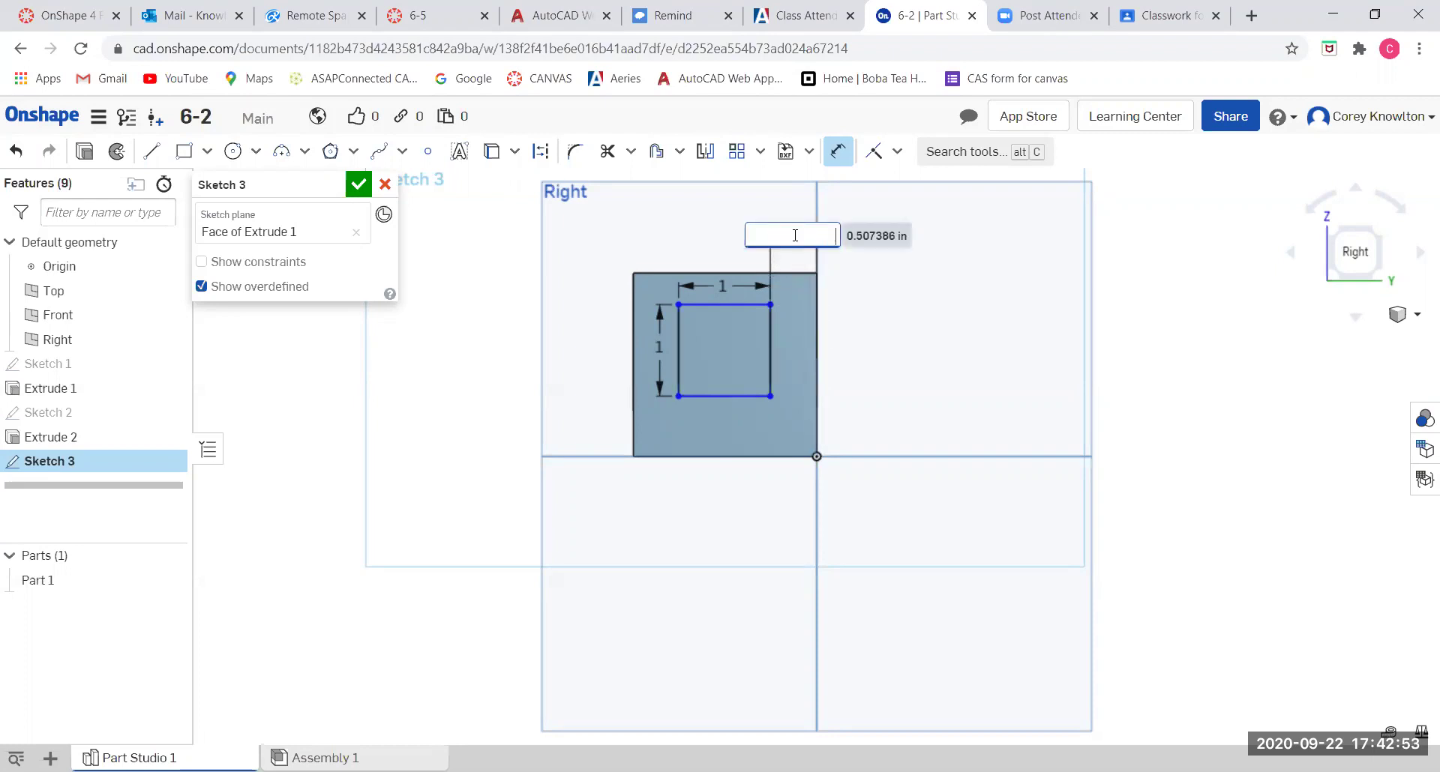
pyautogui.press('Return')
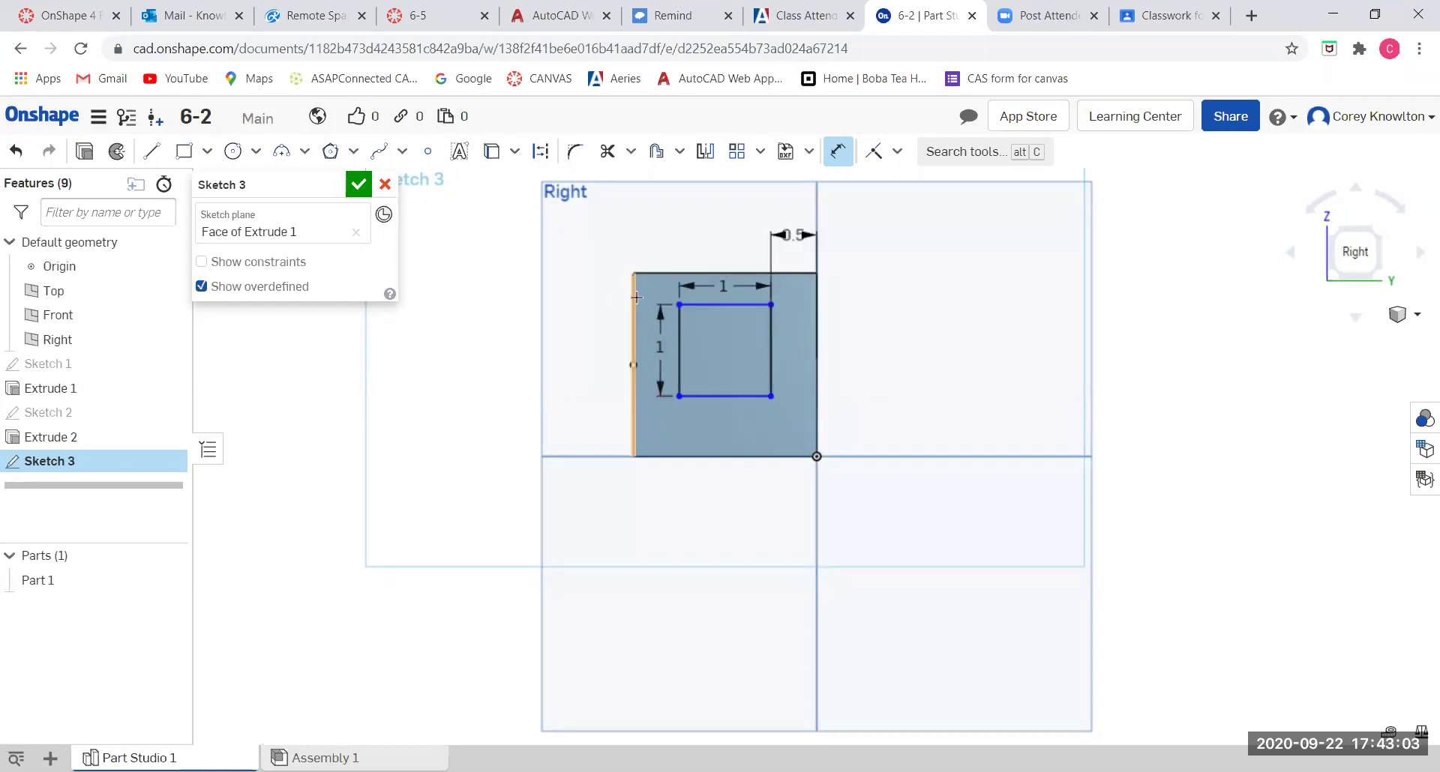
pyautogui.click(719, 305)
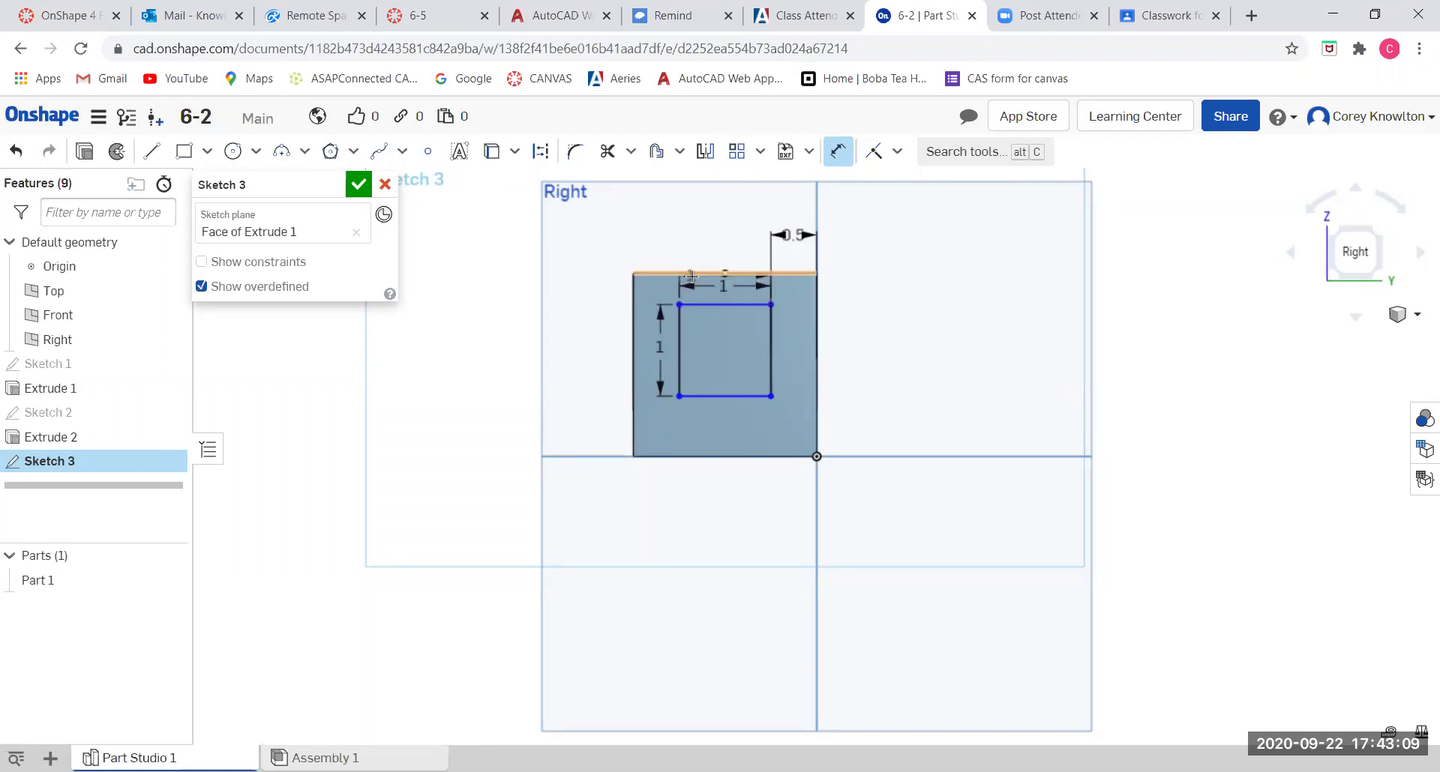
pyautogui.click(720, 274)
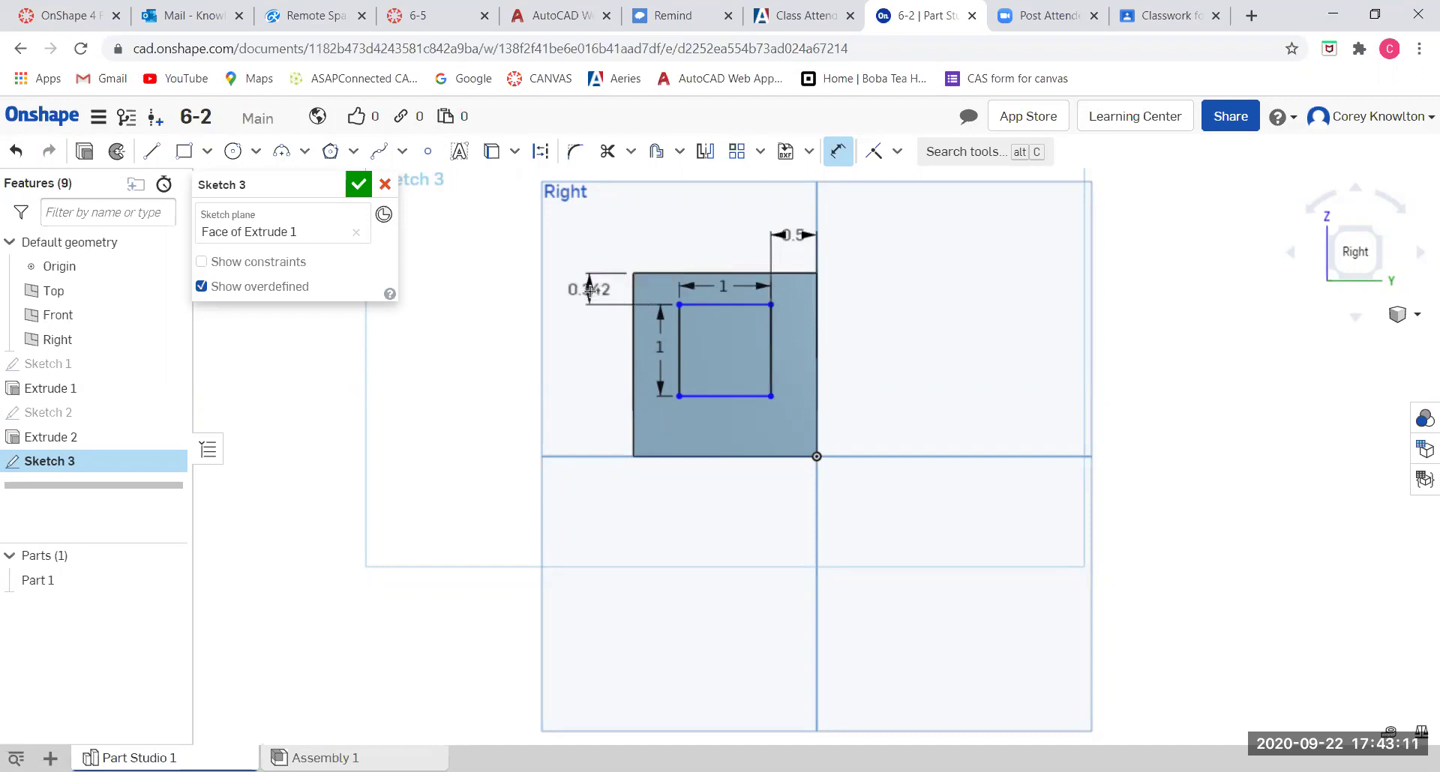
pyautogui.click(590, 289)
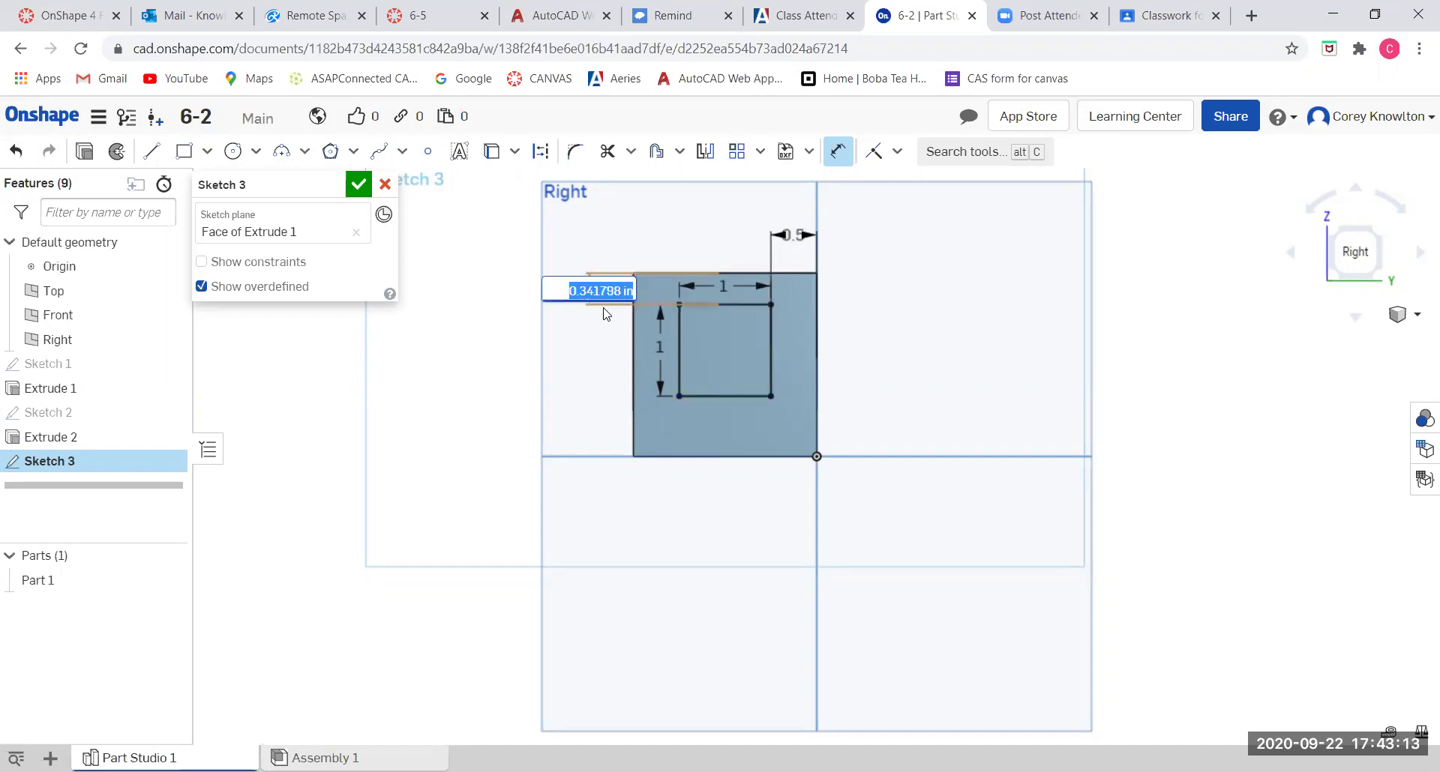
pyautogui.press('BackSpace')
pyautogui.write('.25')
pyautogui.press('Return')
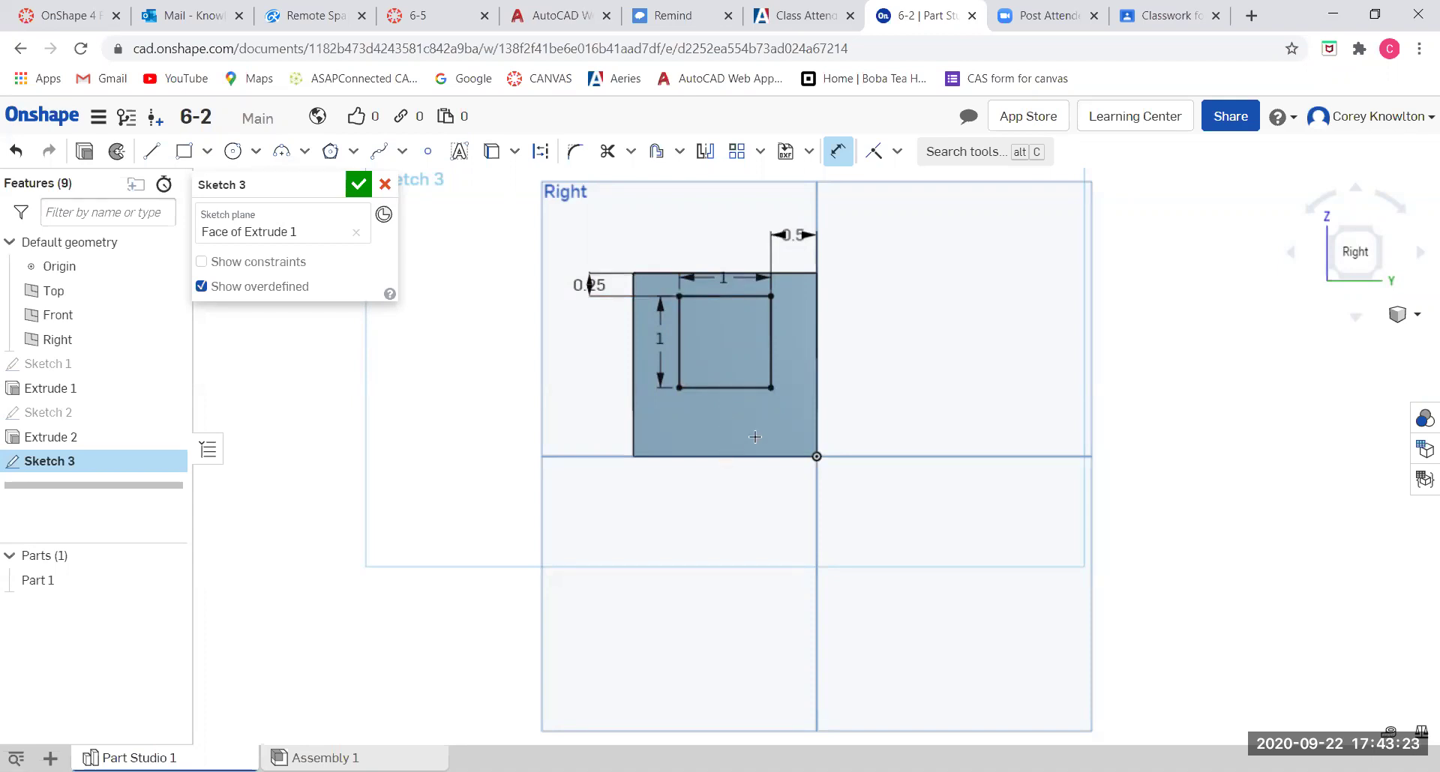
pyautogui.hotkey('shift', '7')
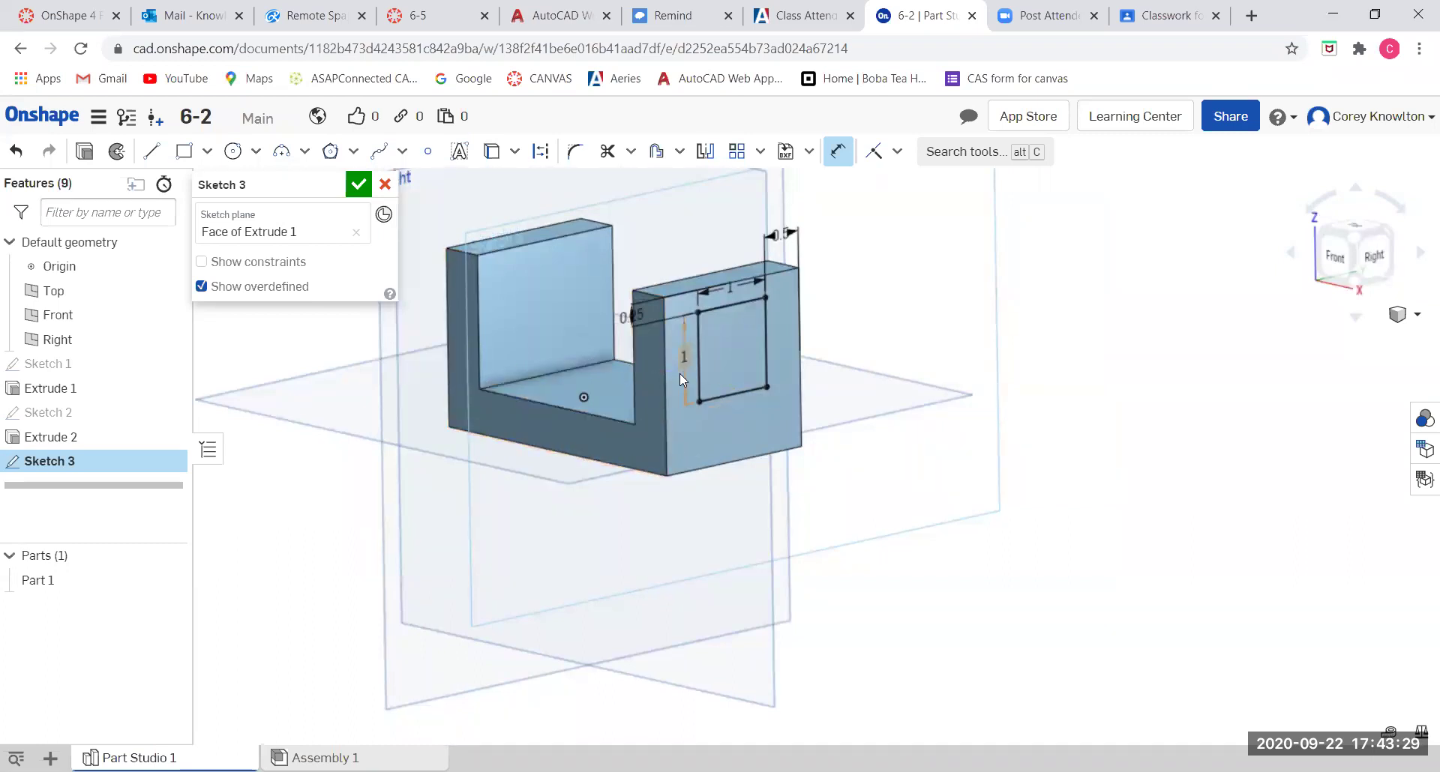
# Finish Sketch 3's square and start a removing extrude from its region.
pyautogui.click(358, 184)
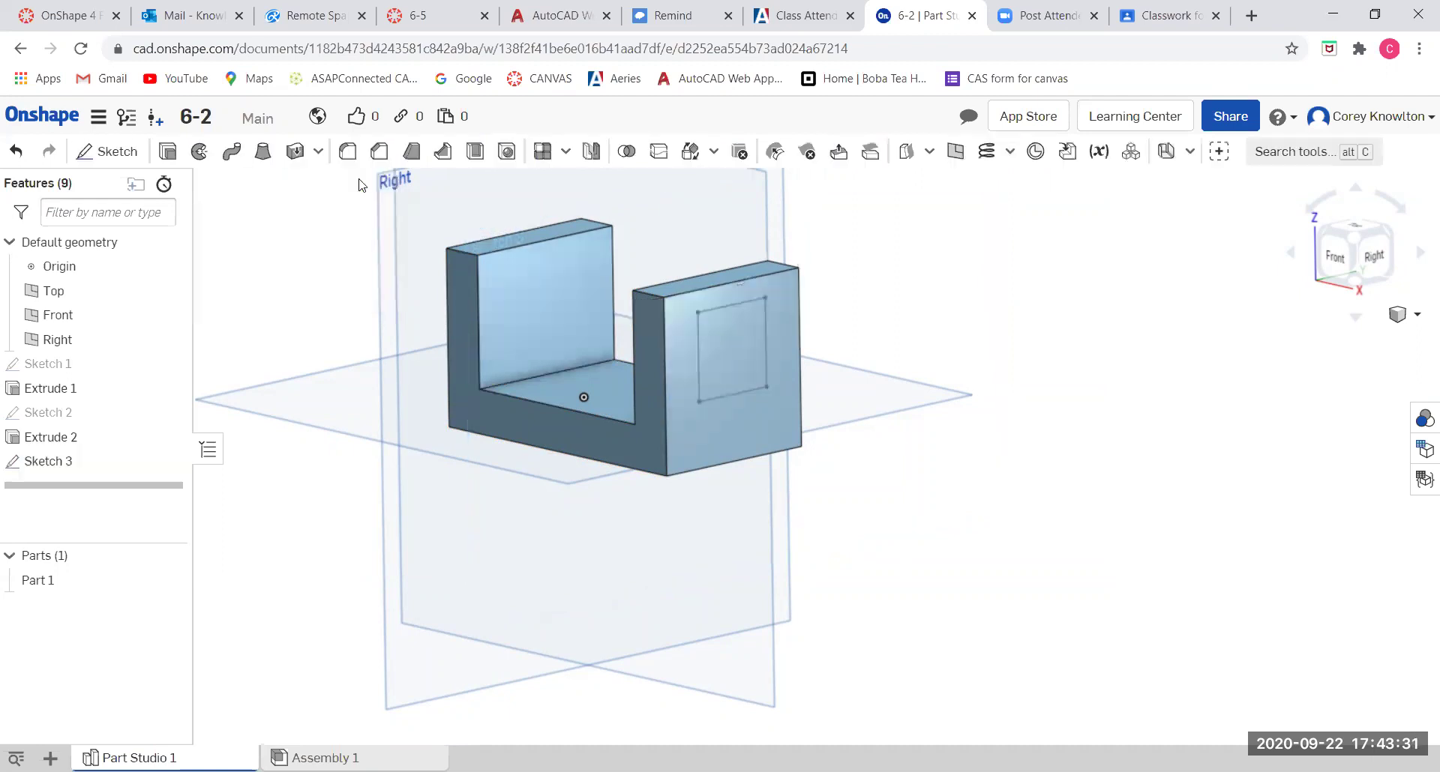
pyautogui.click(736, 353)
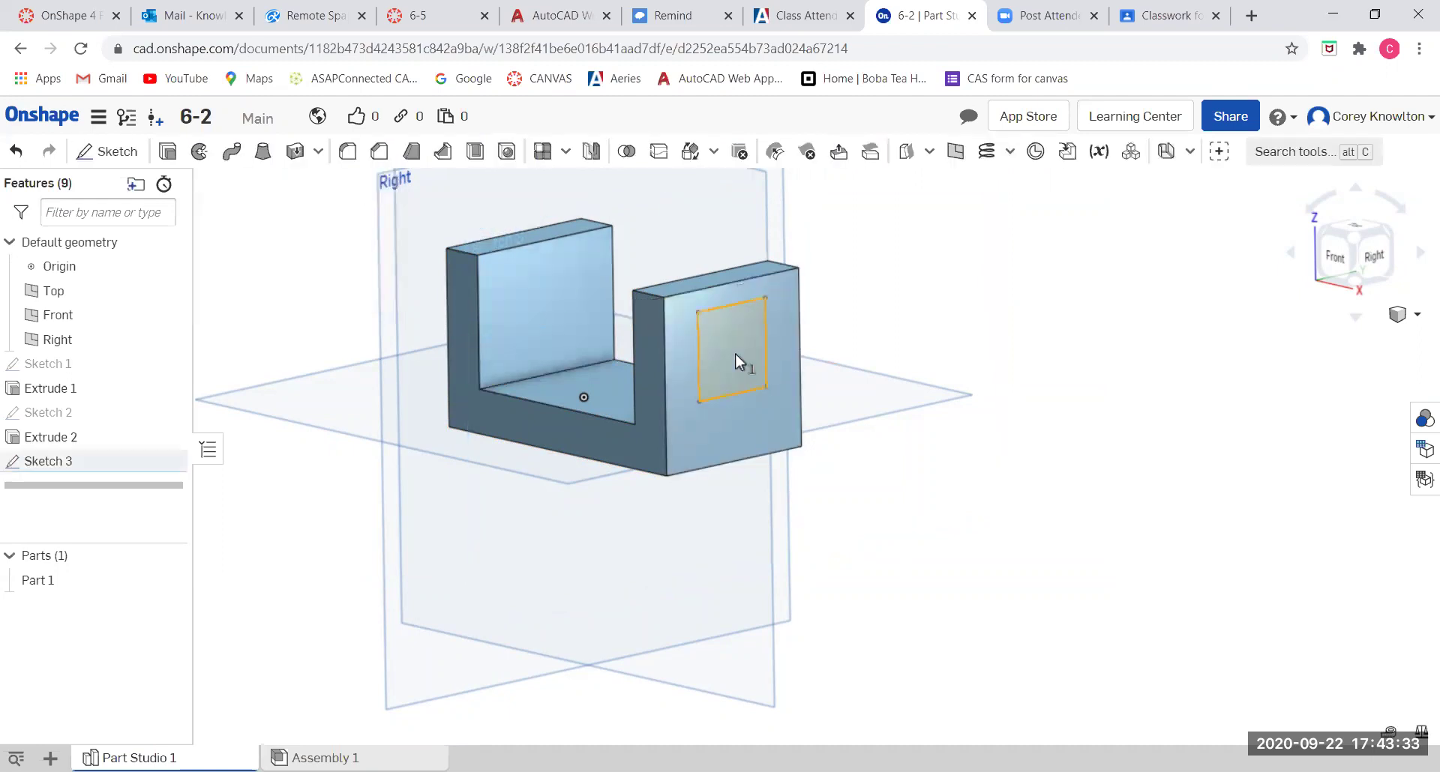
pyautogui.click(168, 152)
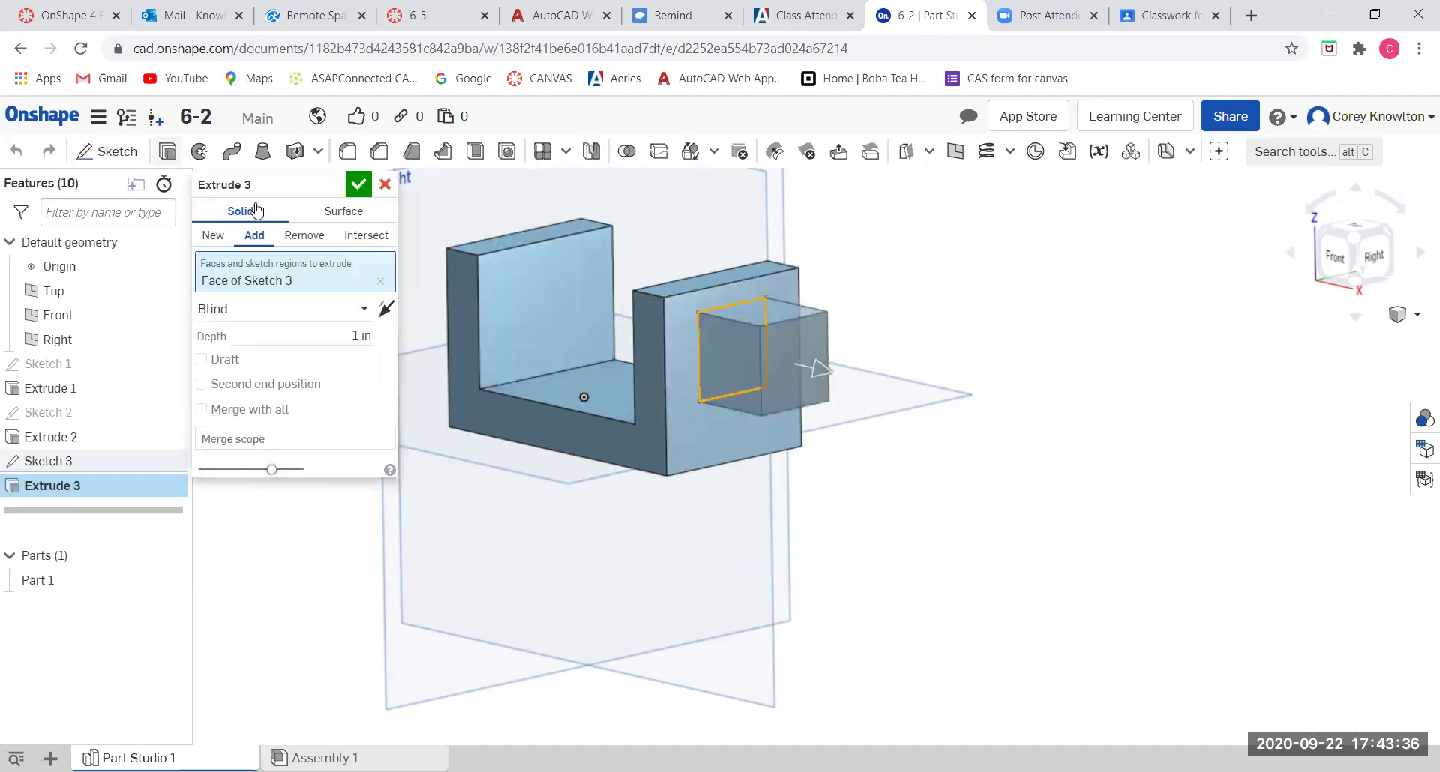
pyautogui.click(304, 236)
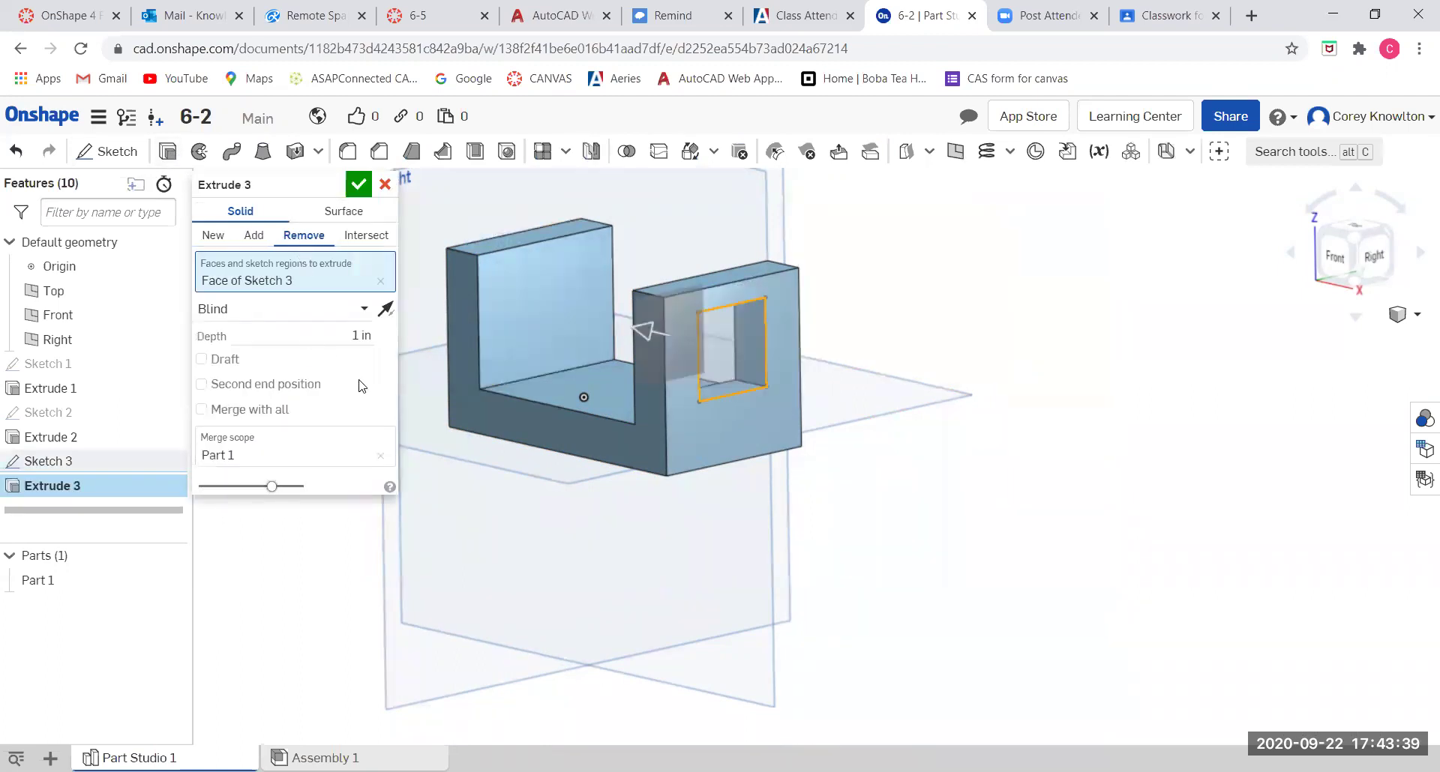
# Set the cut's end type to Through all, confirm it, and check both uprights' windows.
pyautogui.click(262, 308)
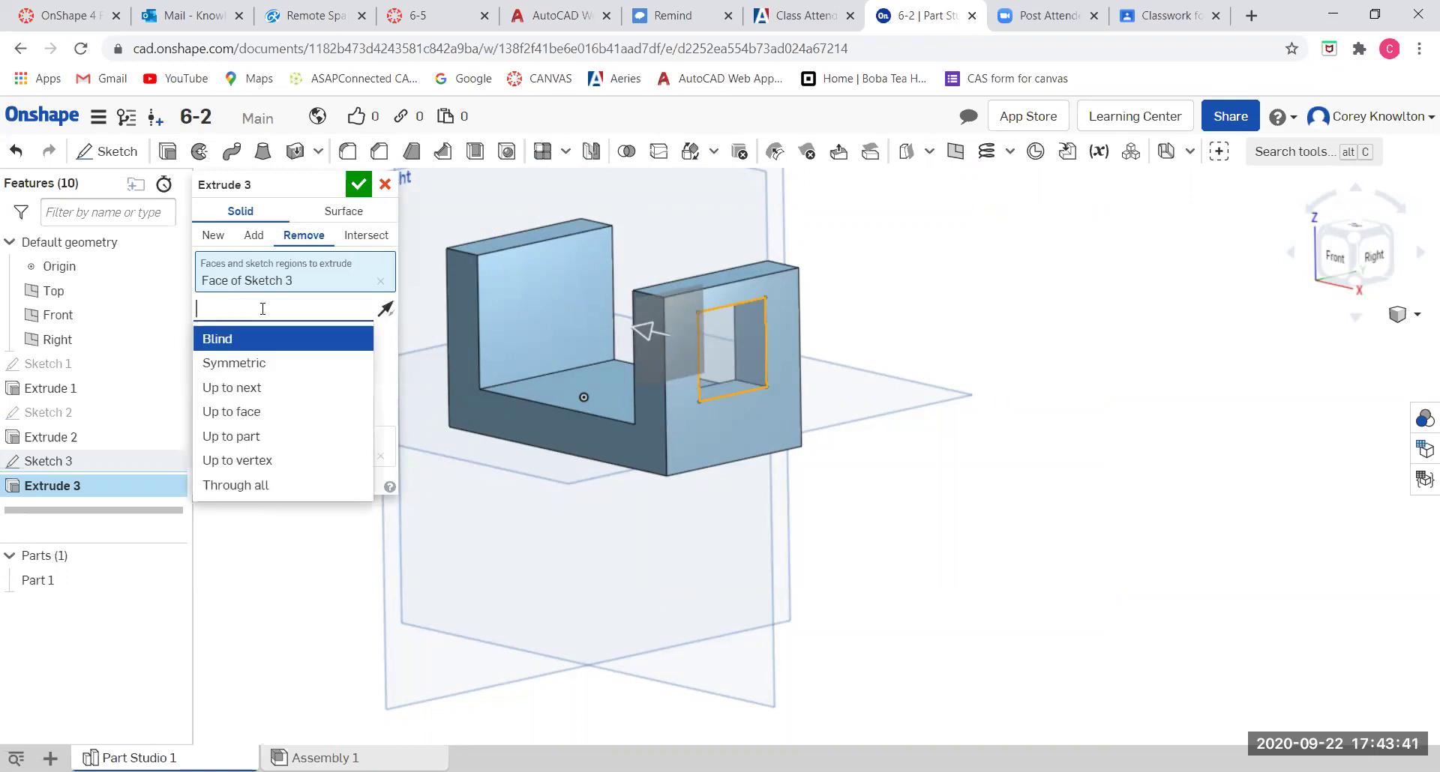
pyautogui.click(235, 486)
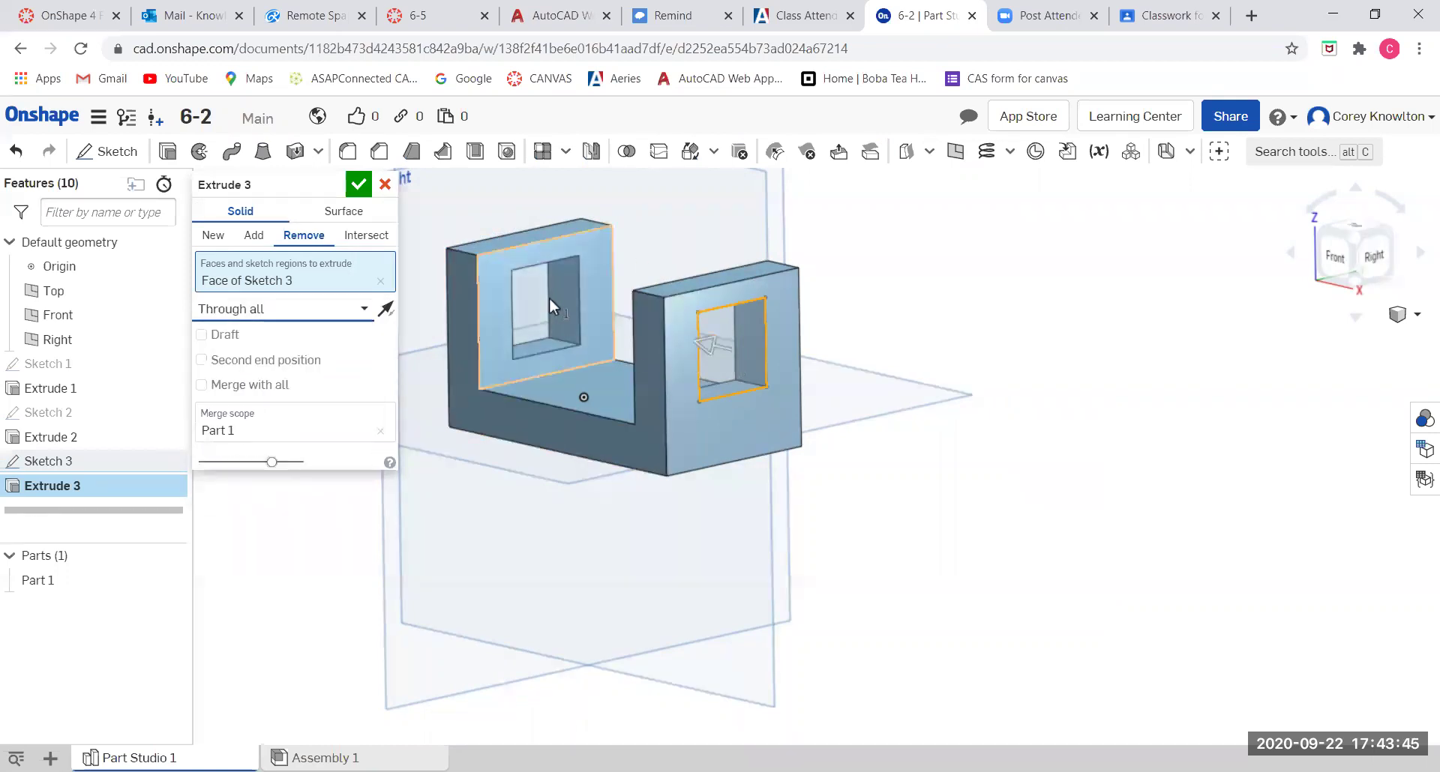
pyautogui.click(358, 184)
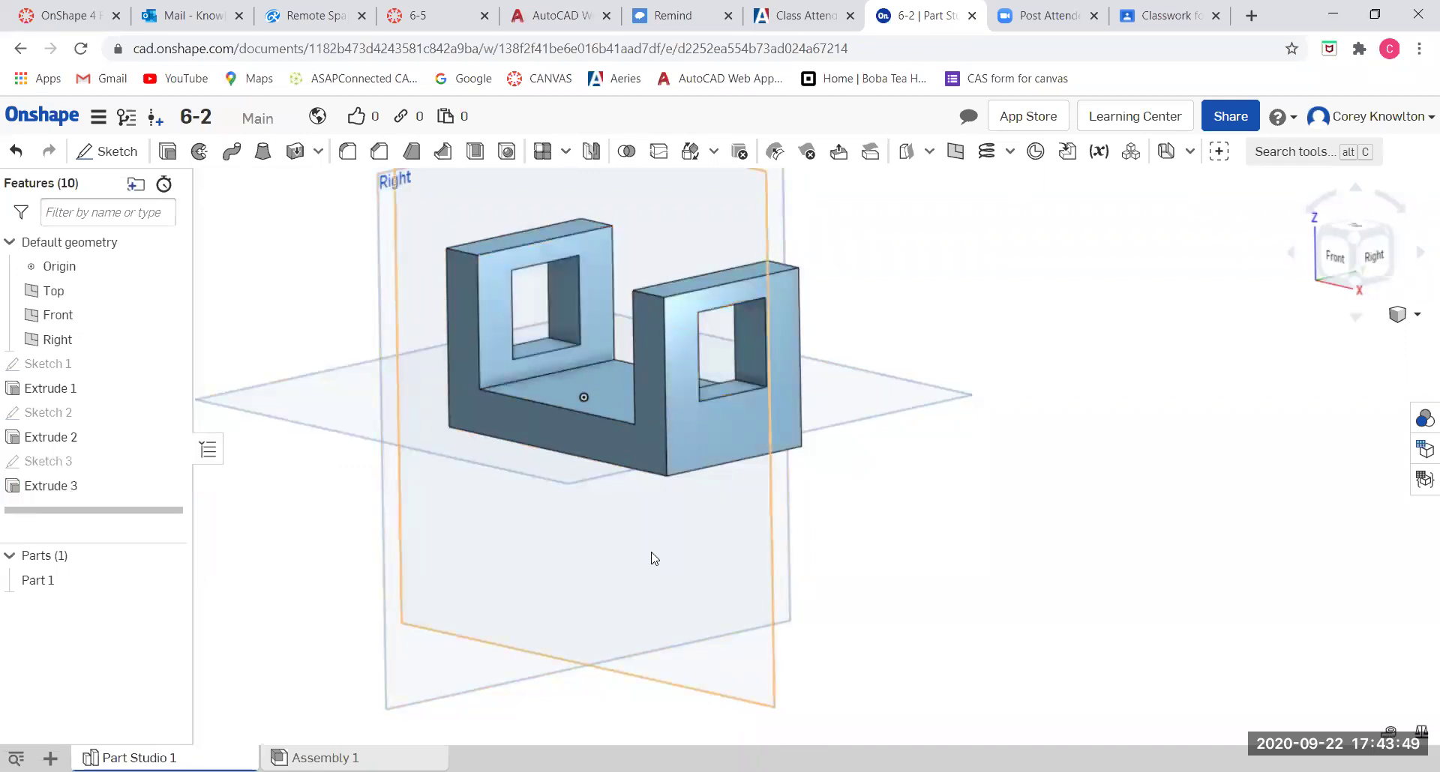
pyautogui.moveTo(651, 558)
pyautogui.mouseDown(button='right')
pyautogui.moveTo(726, 552)
pyautogui.moveTo(643, 559)
pyautogui.moveTo(664, 560)
pyautogui.mouseUp(button='right')
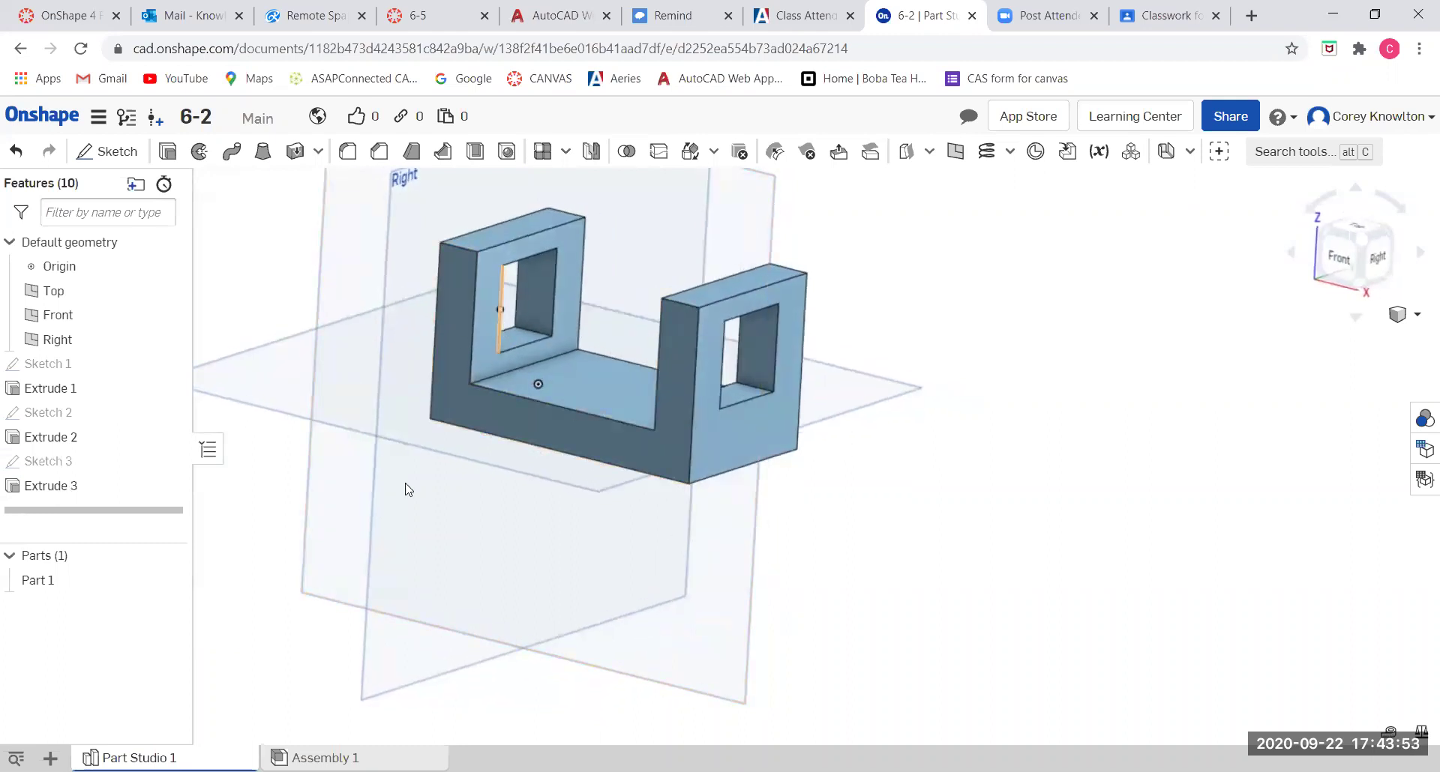
# Create Drawing 1 from the ANSI_A_INCH template with no views, choosing Part 1.
pyautogui.click(50, 759)
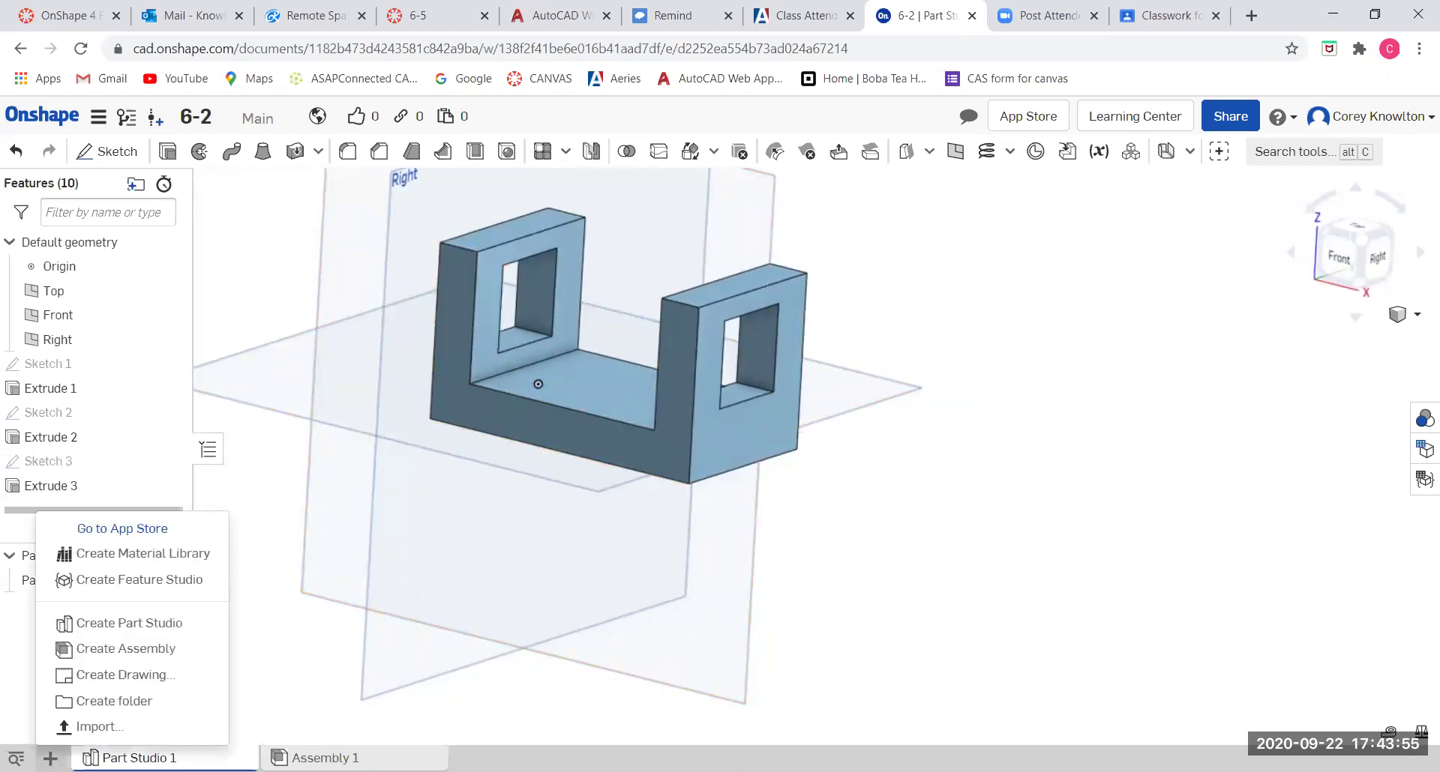
pyautogui.click(104, 675)
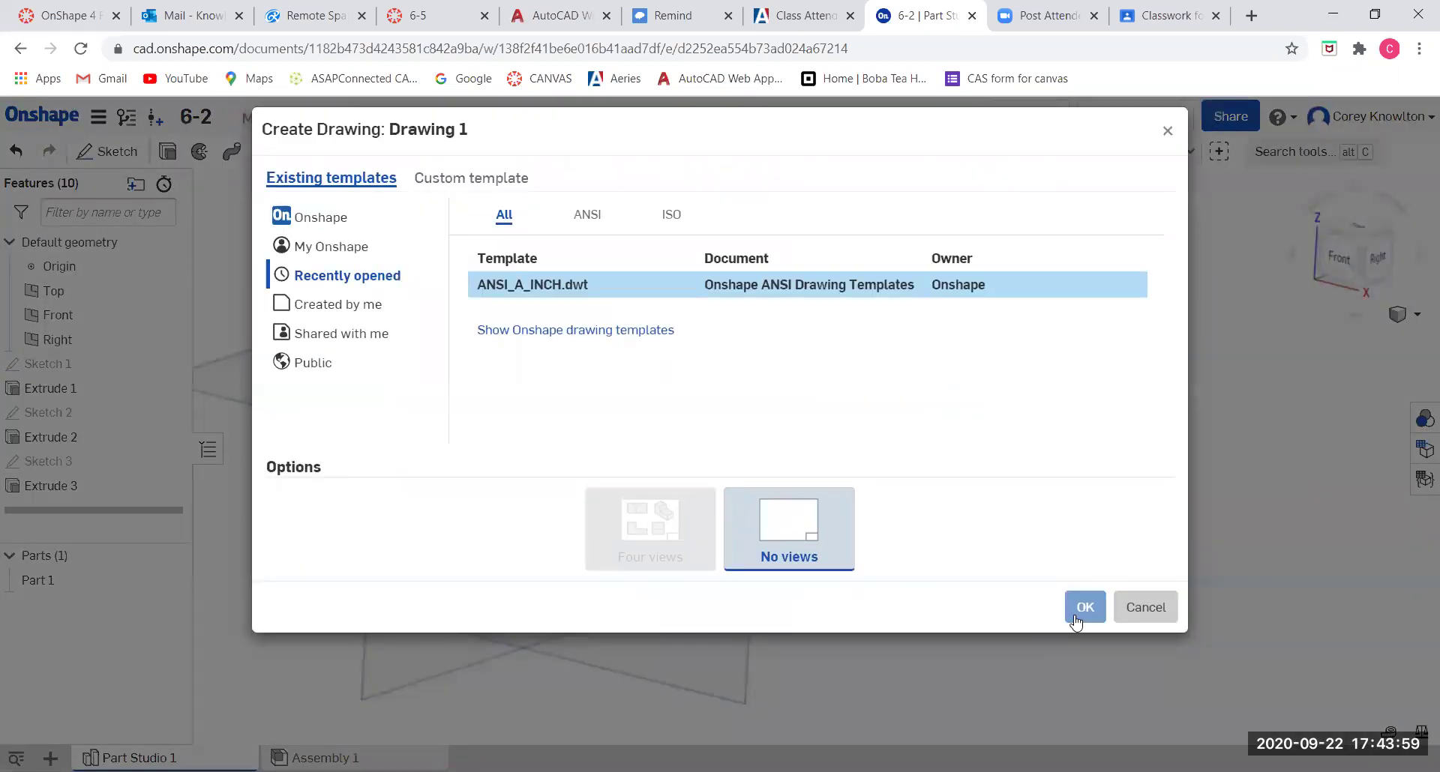
pyautogui.click(1080, 611)
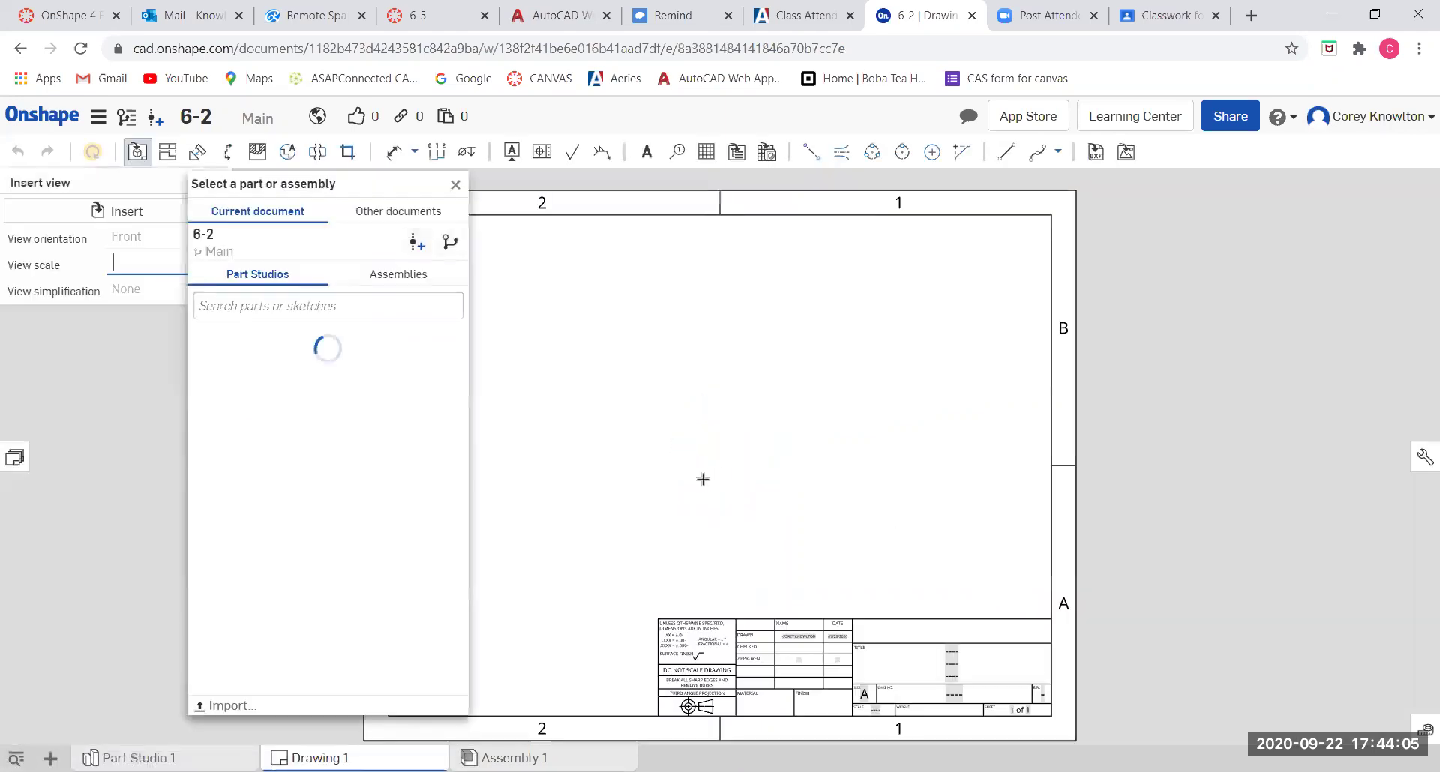
pyautogui.click(276, 407)
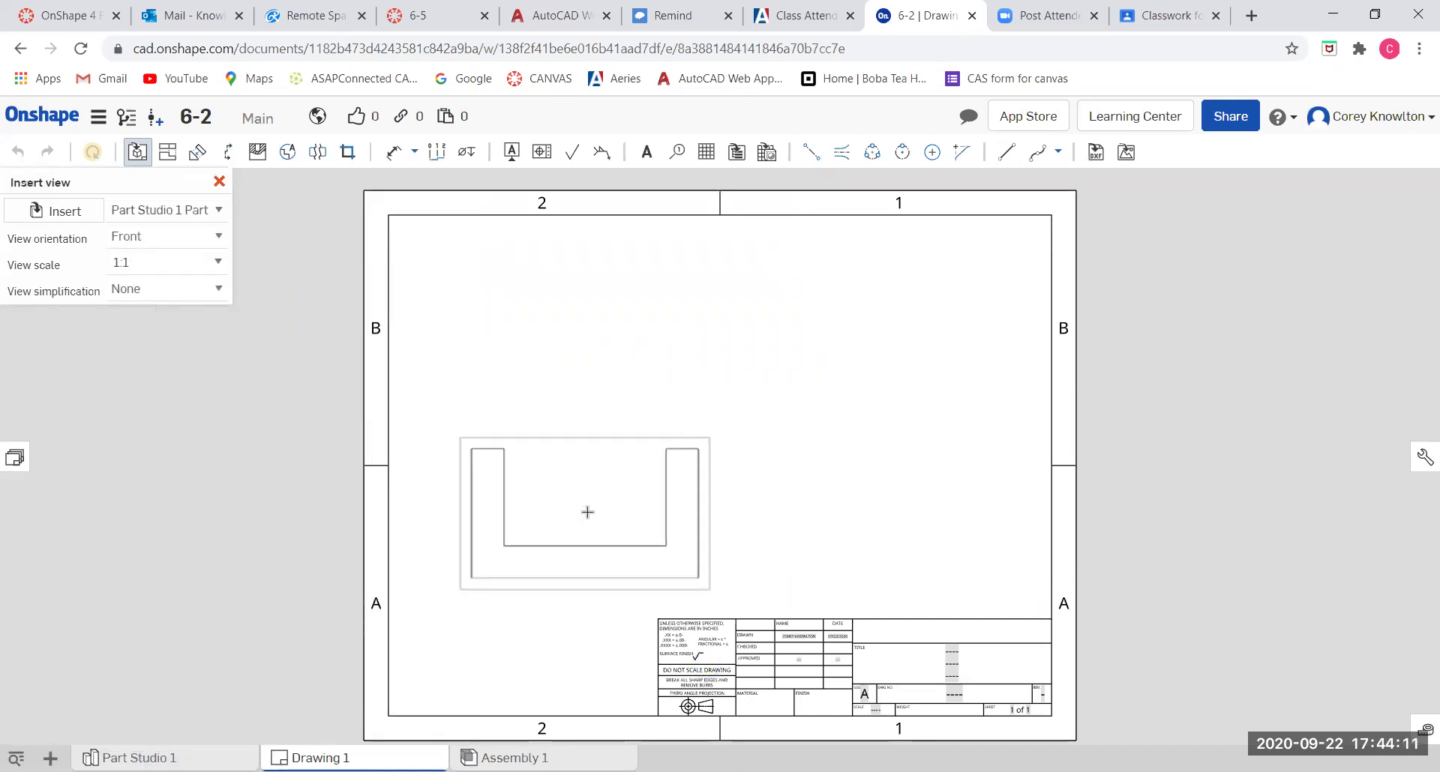
# Place the front view at lower left, then project right-side and isometric views from it.
pyautogui.click(588, 514)
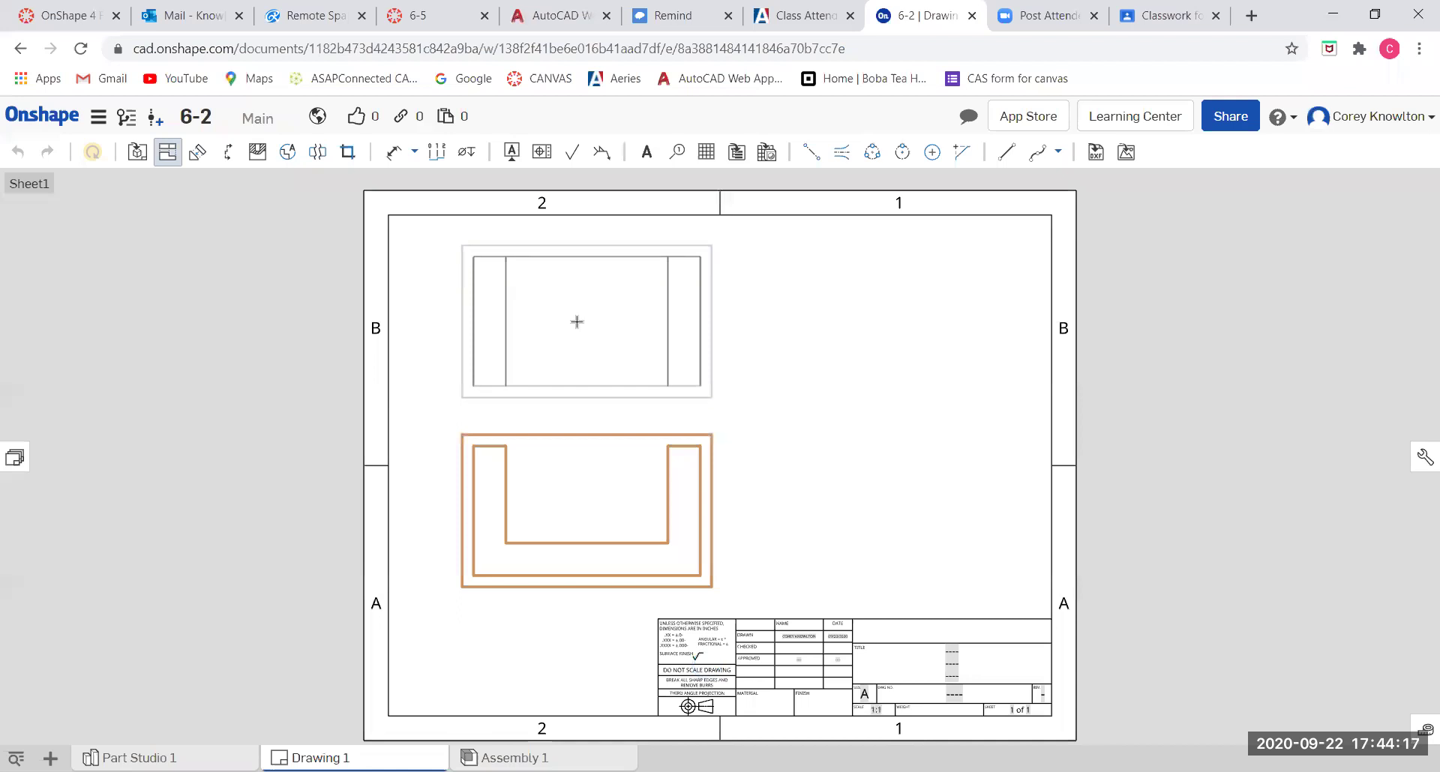
pyautogui.click(601, 508)
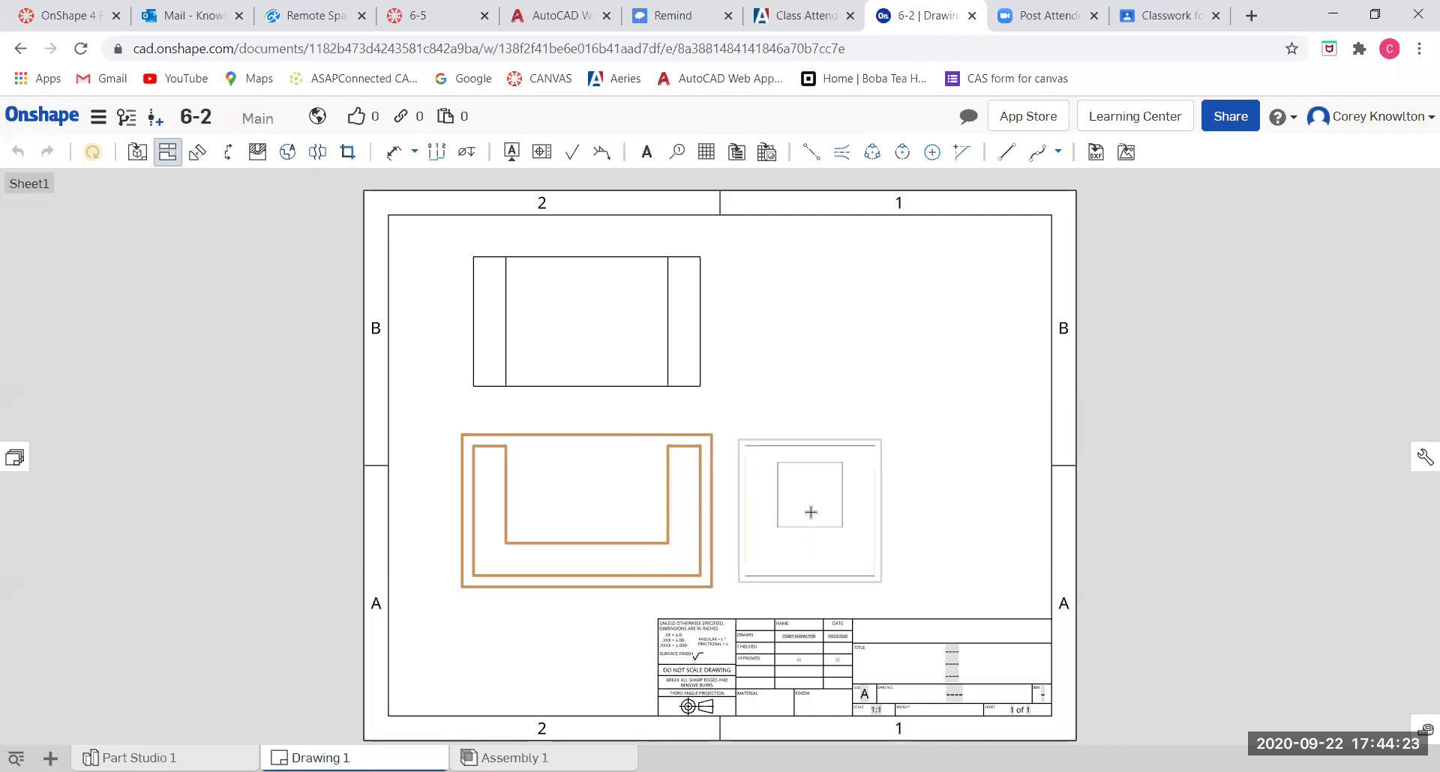
pyautogui.click(811, 512)
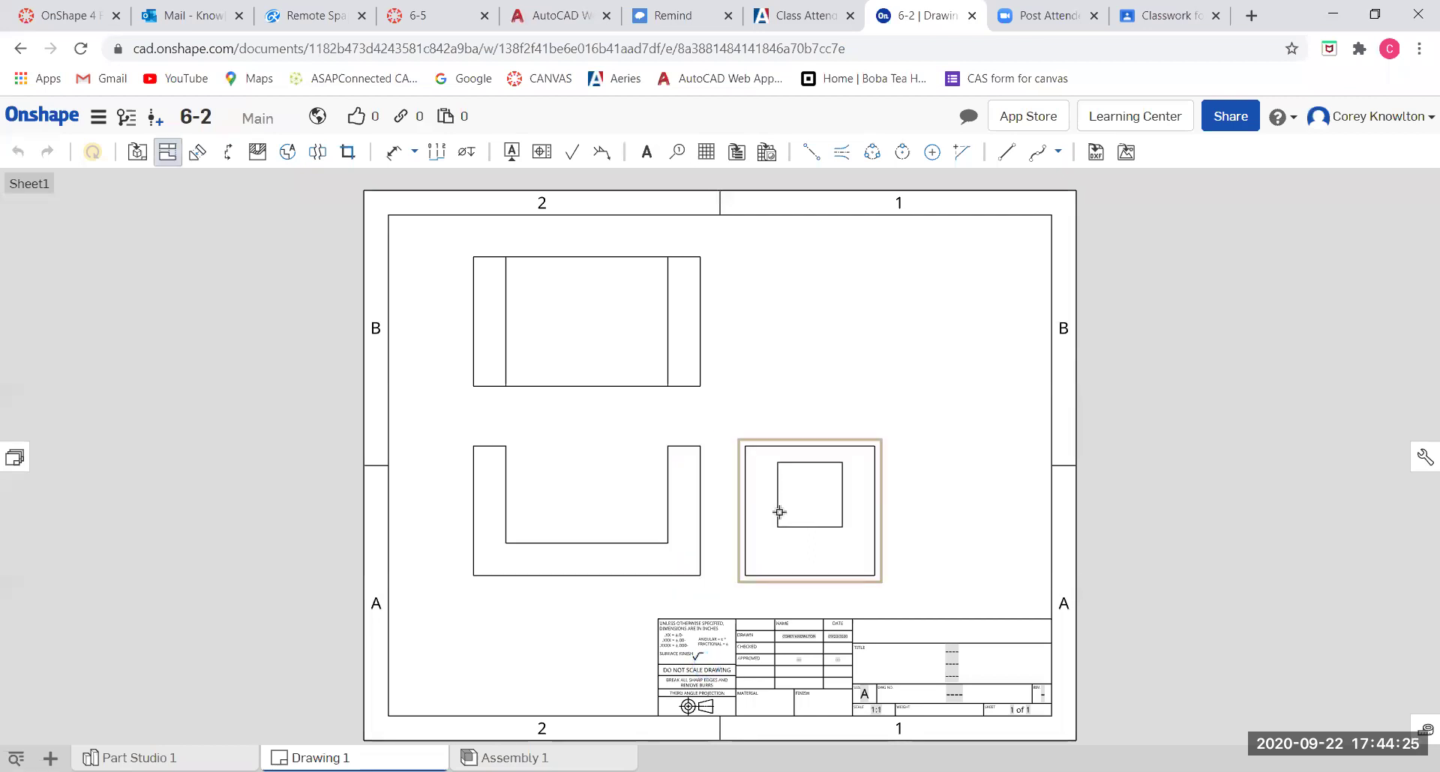
pyautogui.click(620, 516)
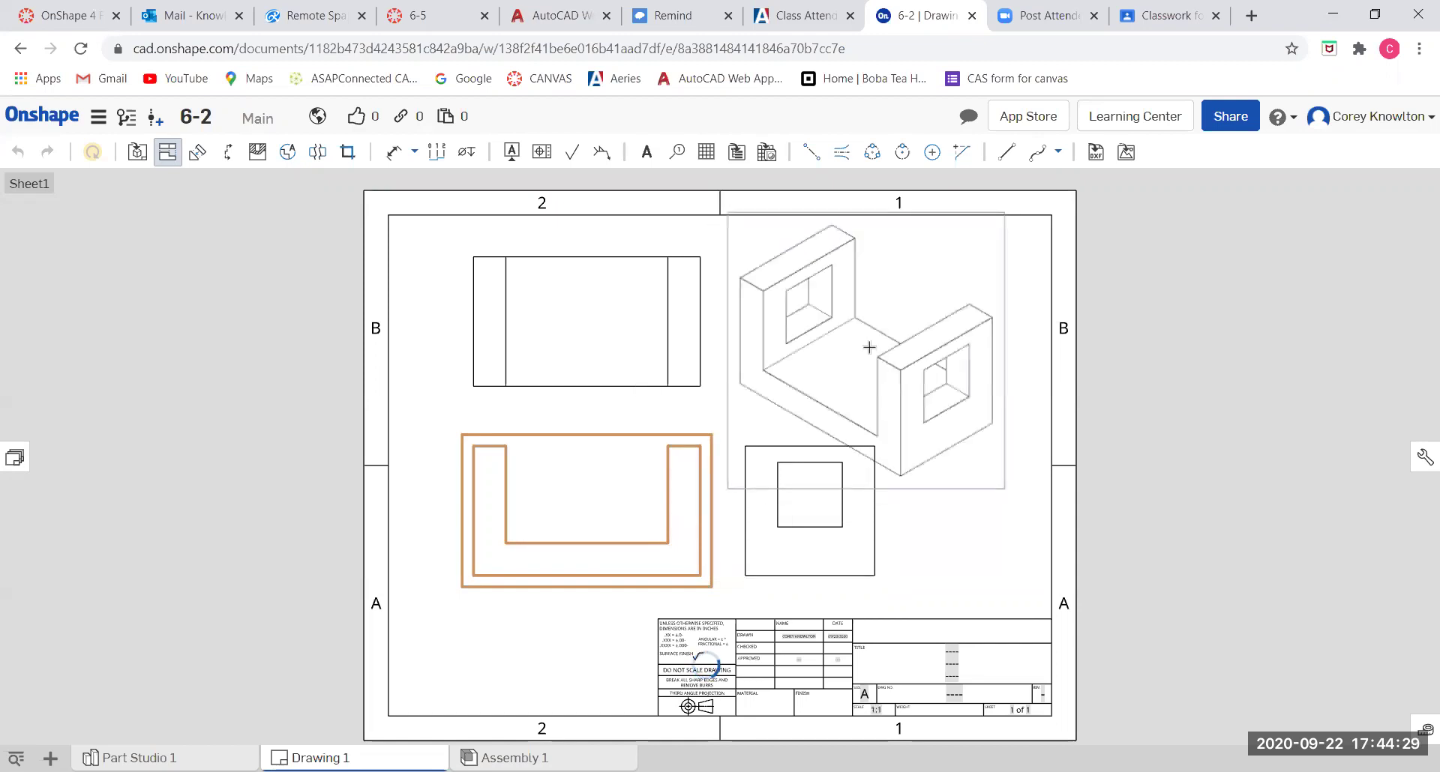
pyautogui.click(868, 344)
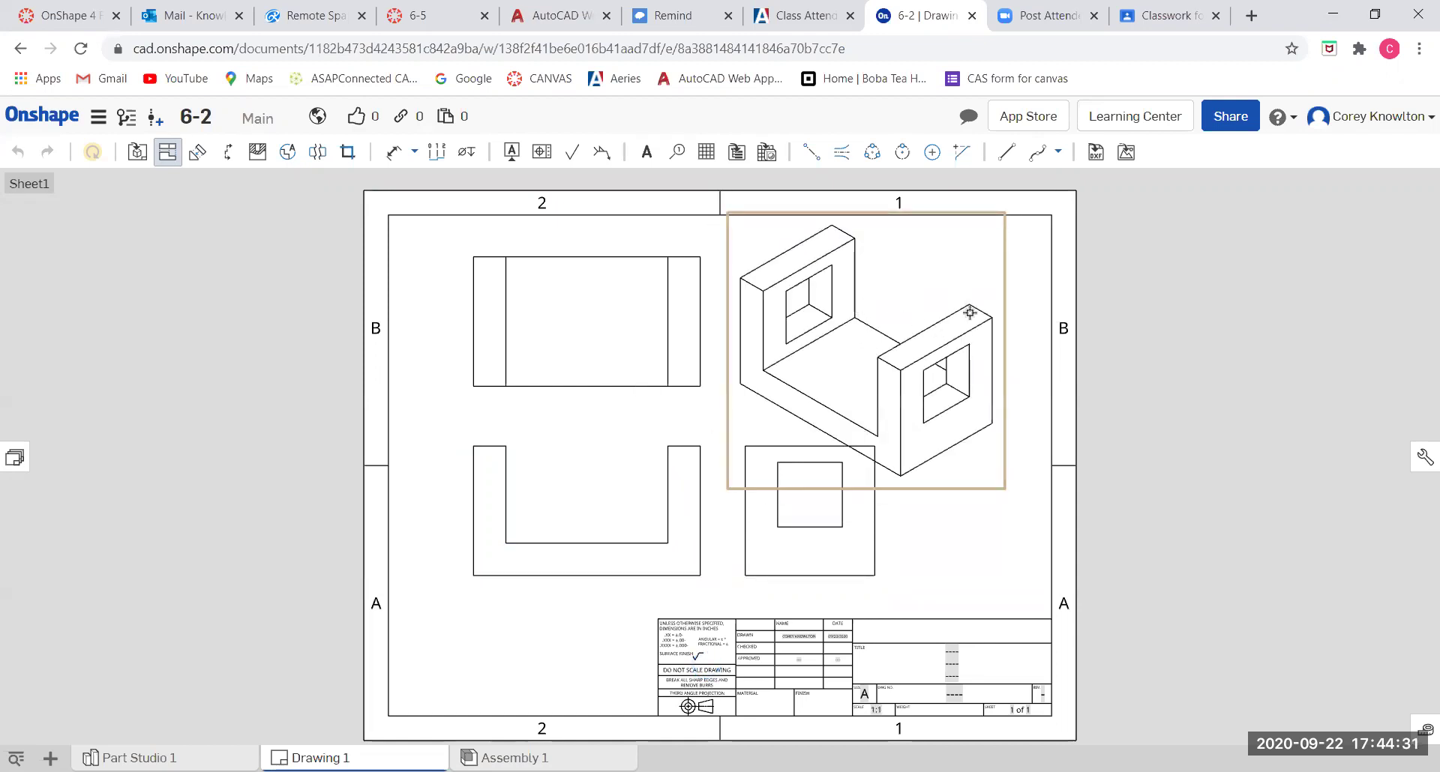
# End the projected view tool and drag the isometric view further into the top-right corner.
pyautogui.press('Escape')
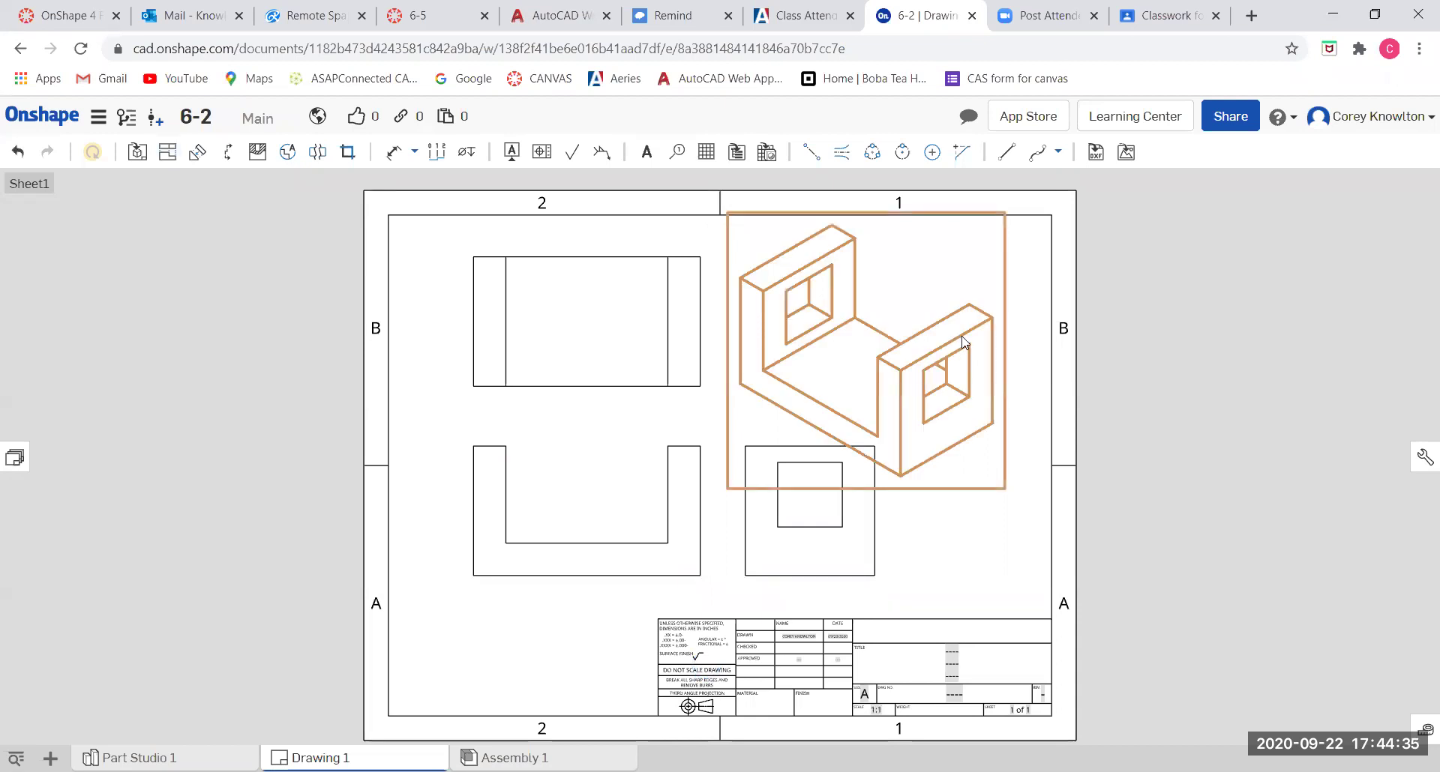
pyautogui.moveTo(964, 342); pyautogui.dragTo(1002, 339)
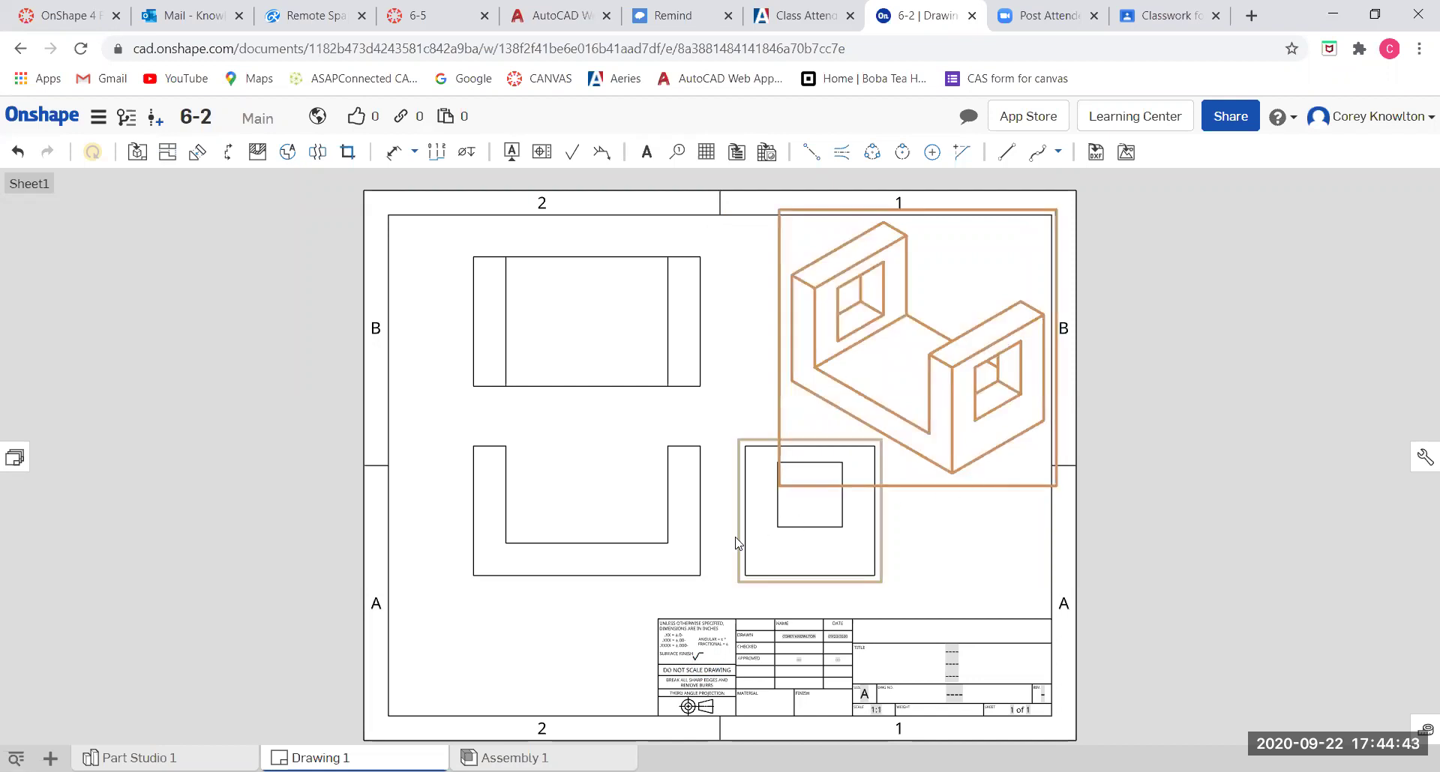
pyautogui.click(450, 604)
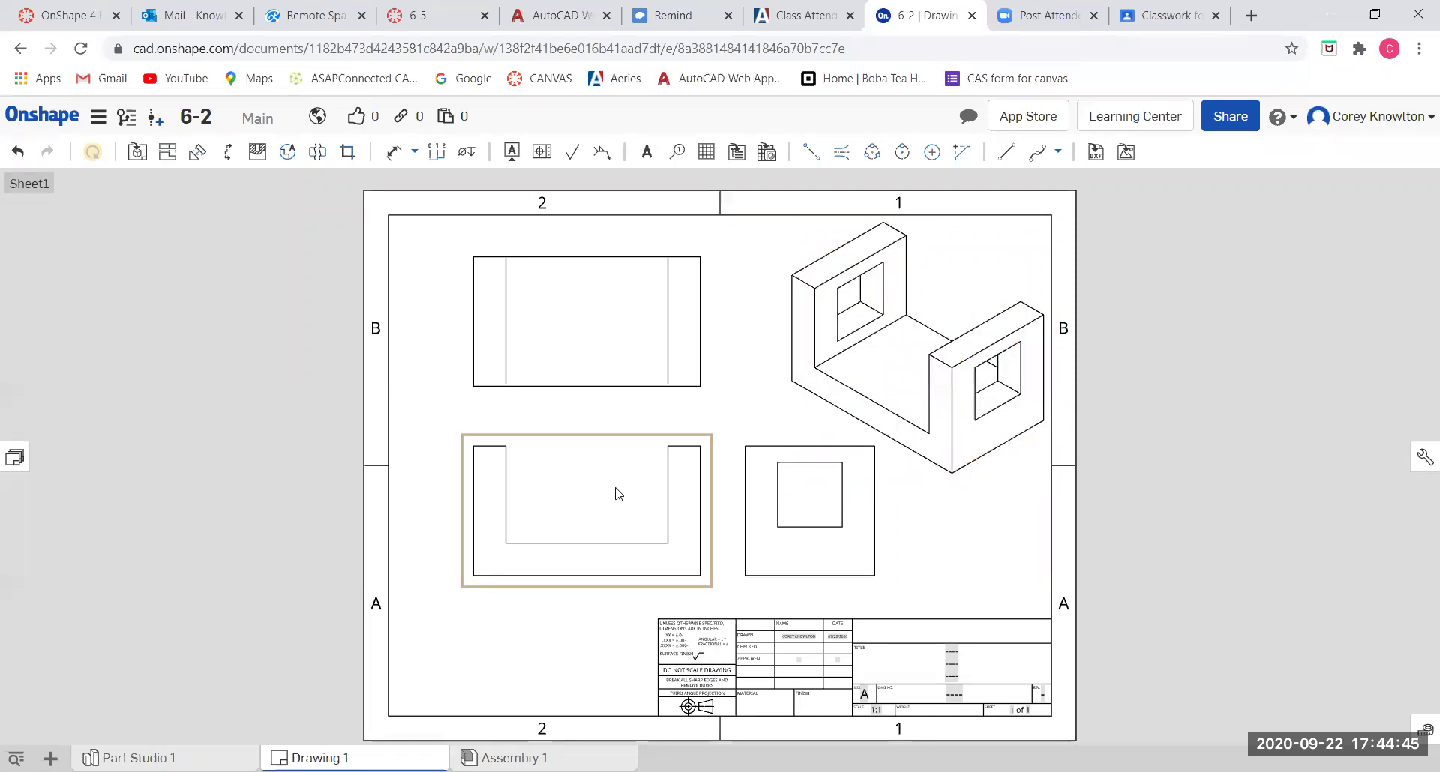
# Turn on Show hidden lines for the front, top and right-side views, then zoom out.
pyautogui.rightClick(565, 574)
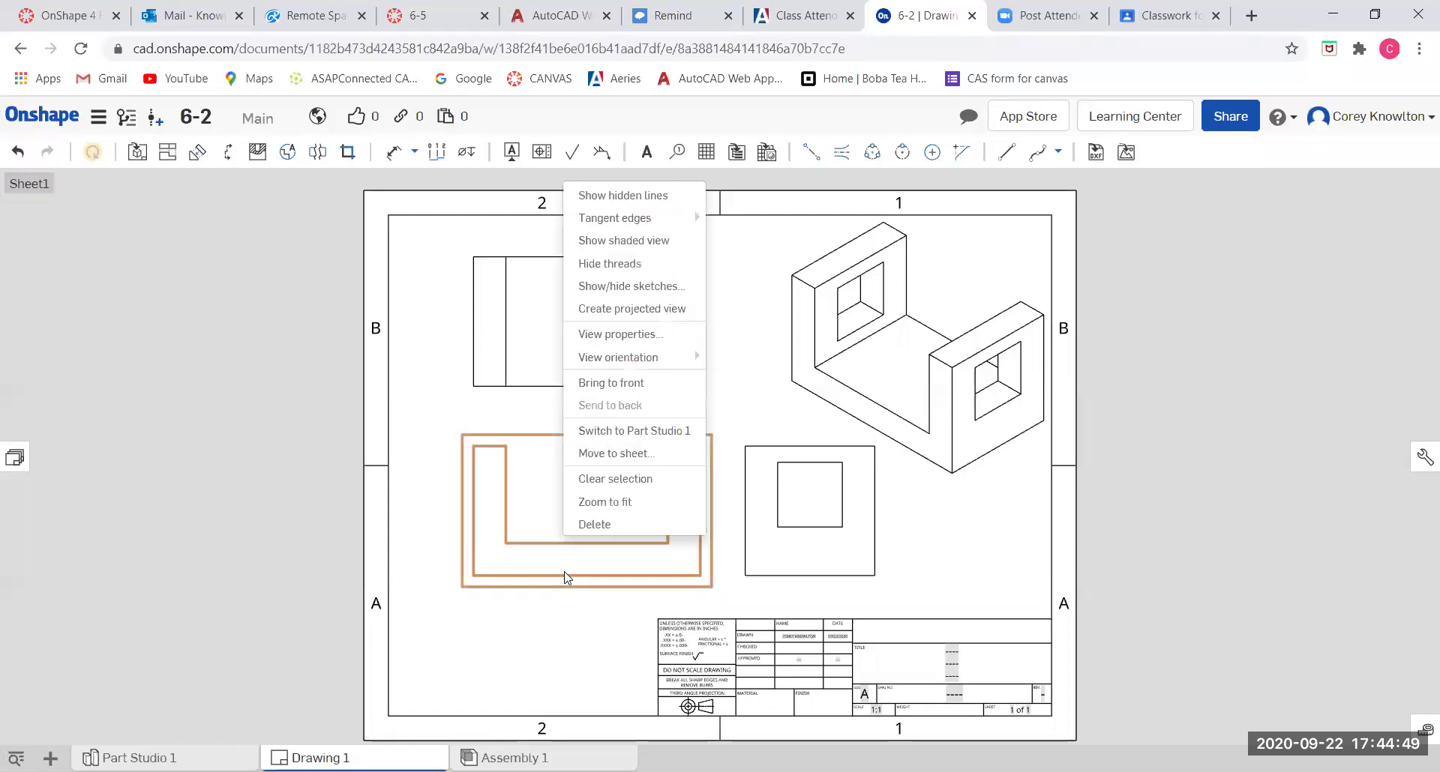
pyautogui.click(609, 197)
pyautogui.rightClick(599, 375)
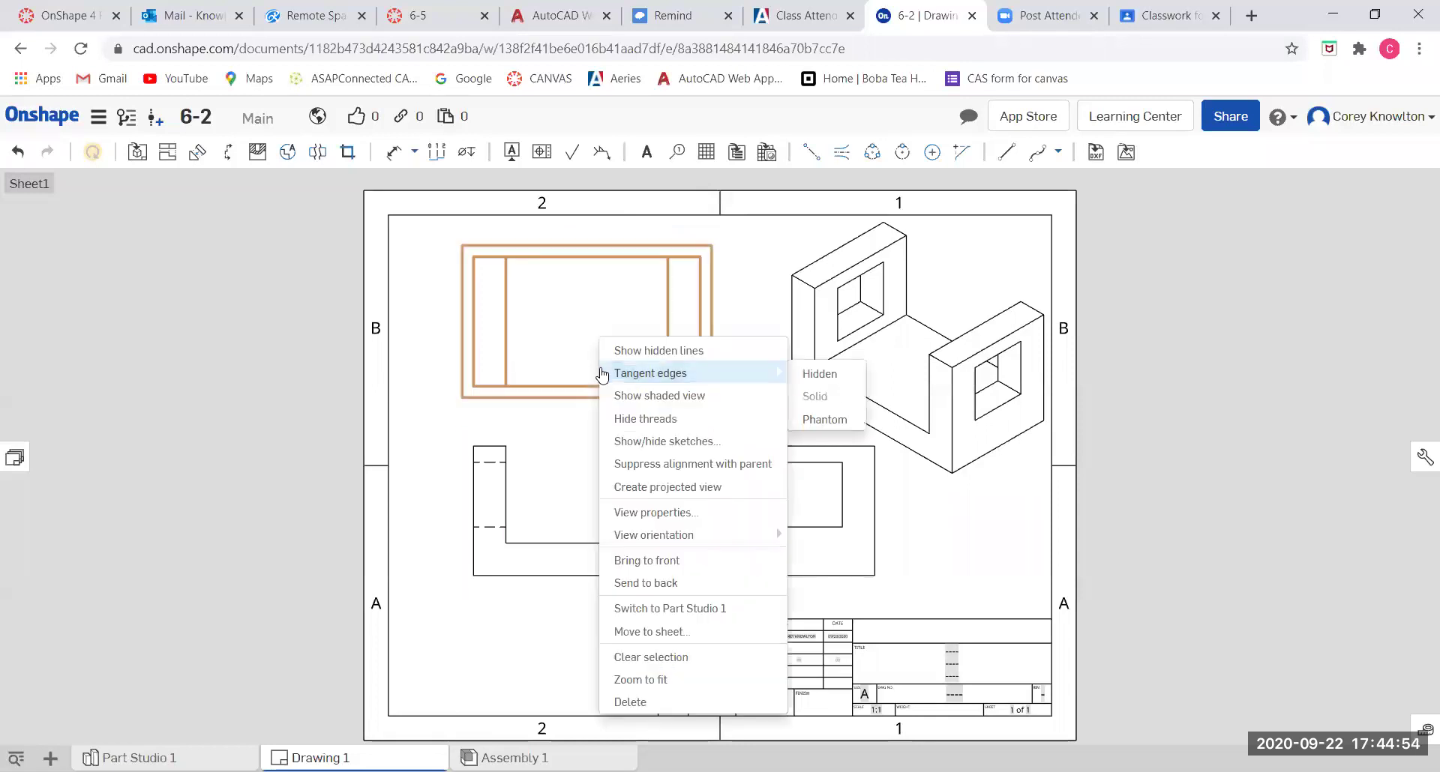
pyautogui.click(651, 347)
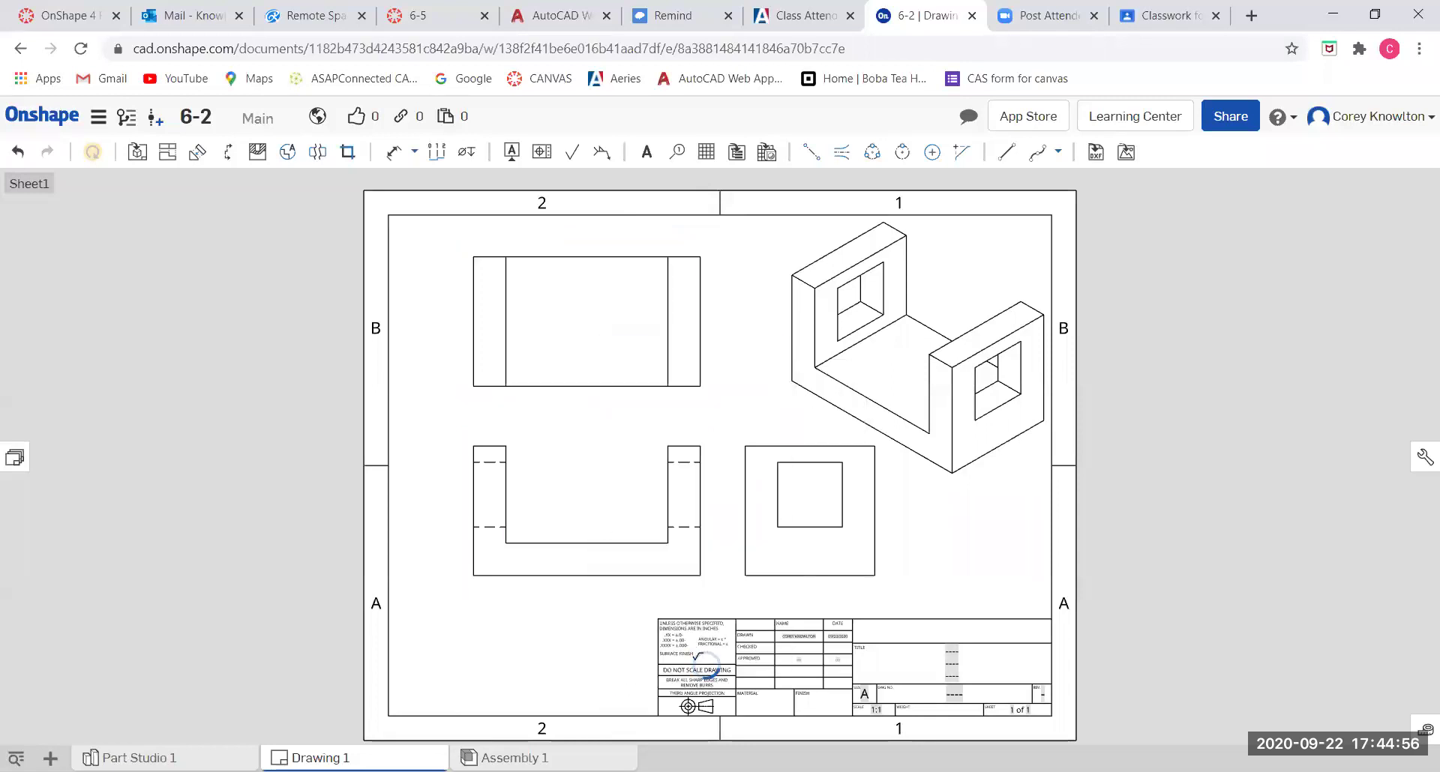
pyautogui.rightClick(825, 574)
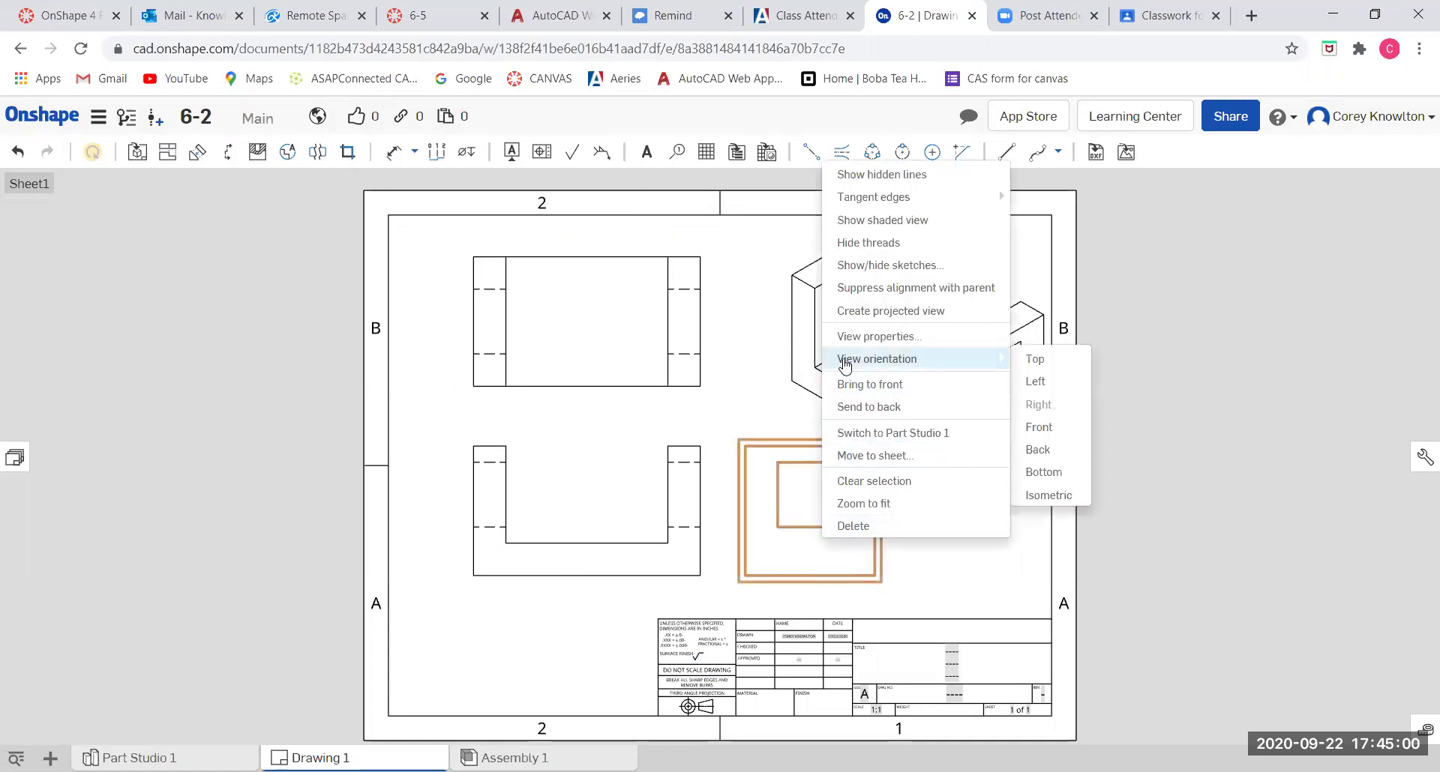
pyautogui.click(866, 175)
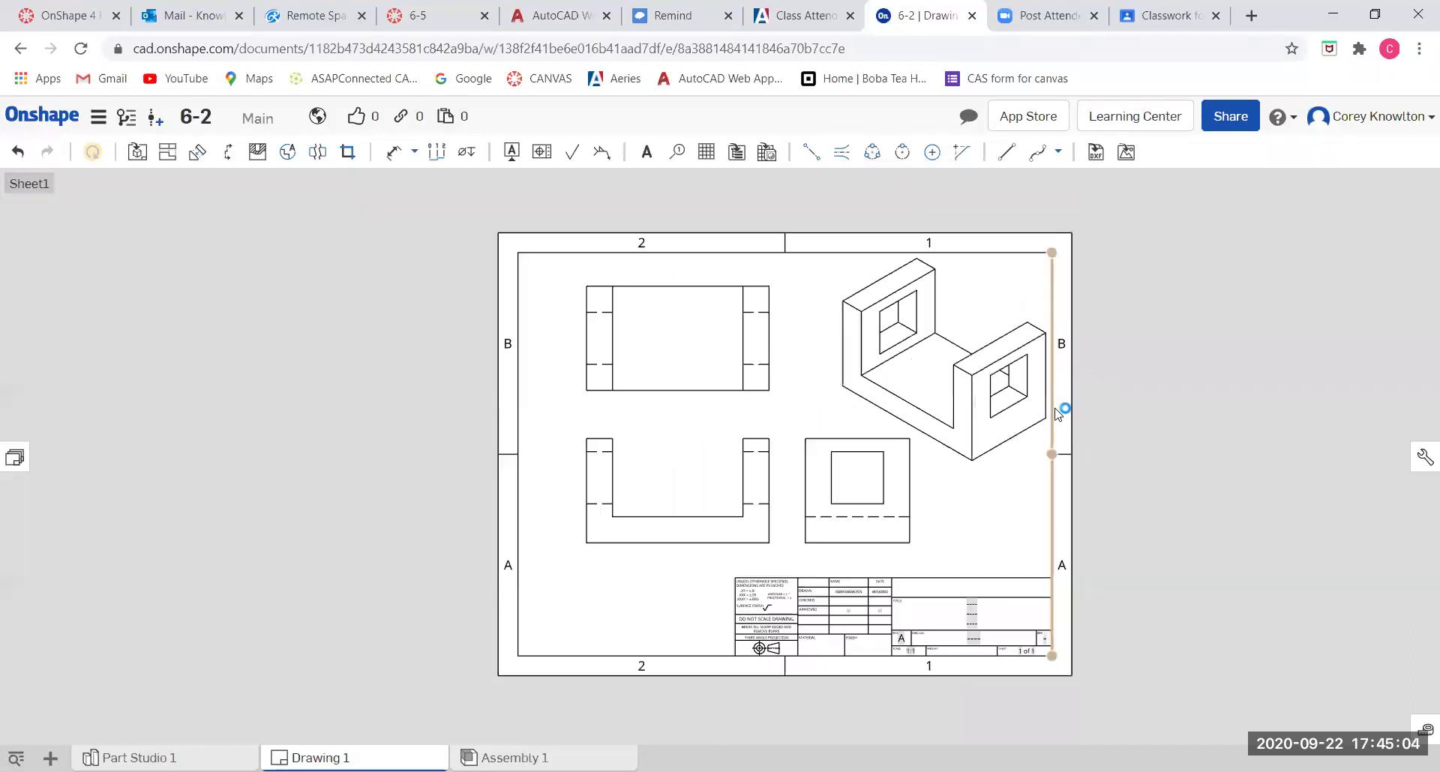
pyautogui.scroll(-3, 1057, 420)
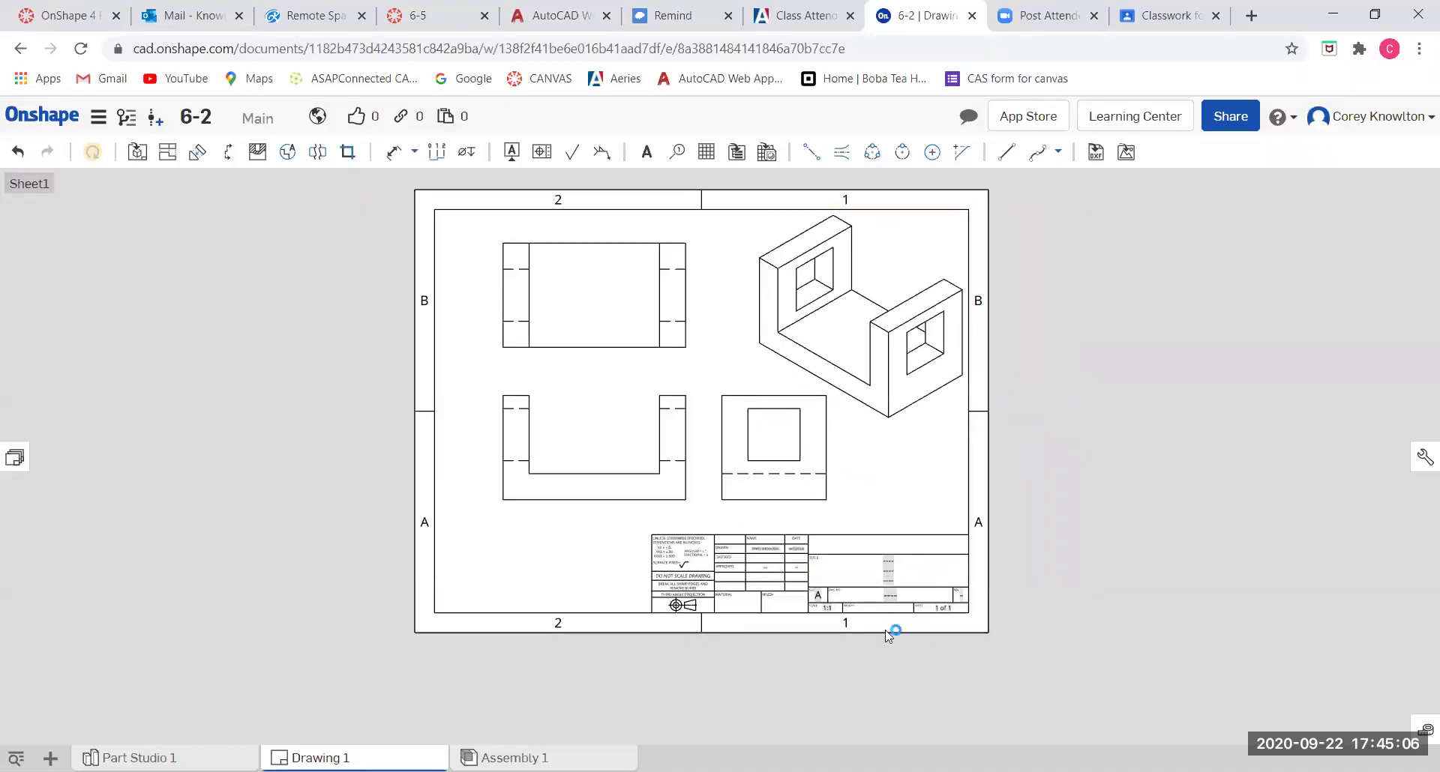